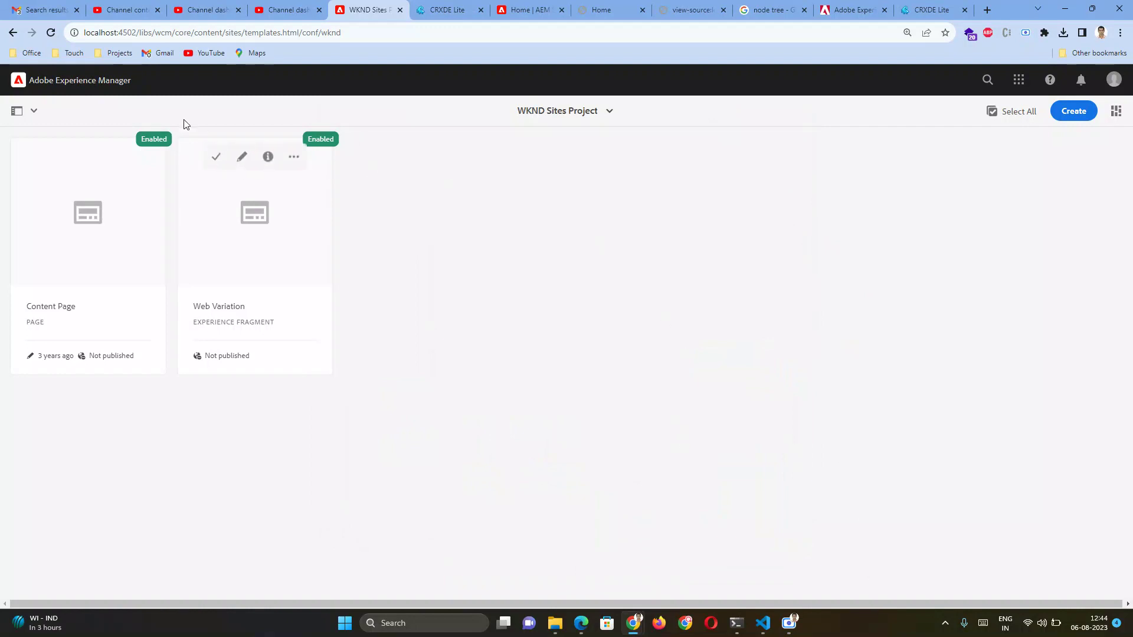
- Open the WKND Sites Project folder in the Templates console of the general tools
click(90, 87)
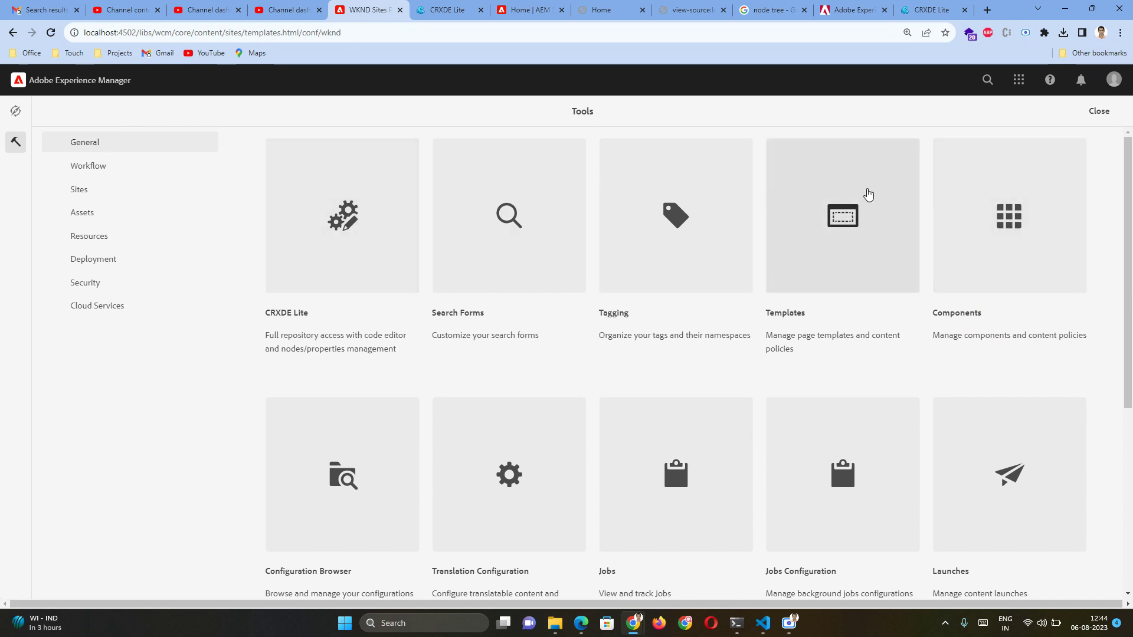
click(839, 209)
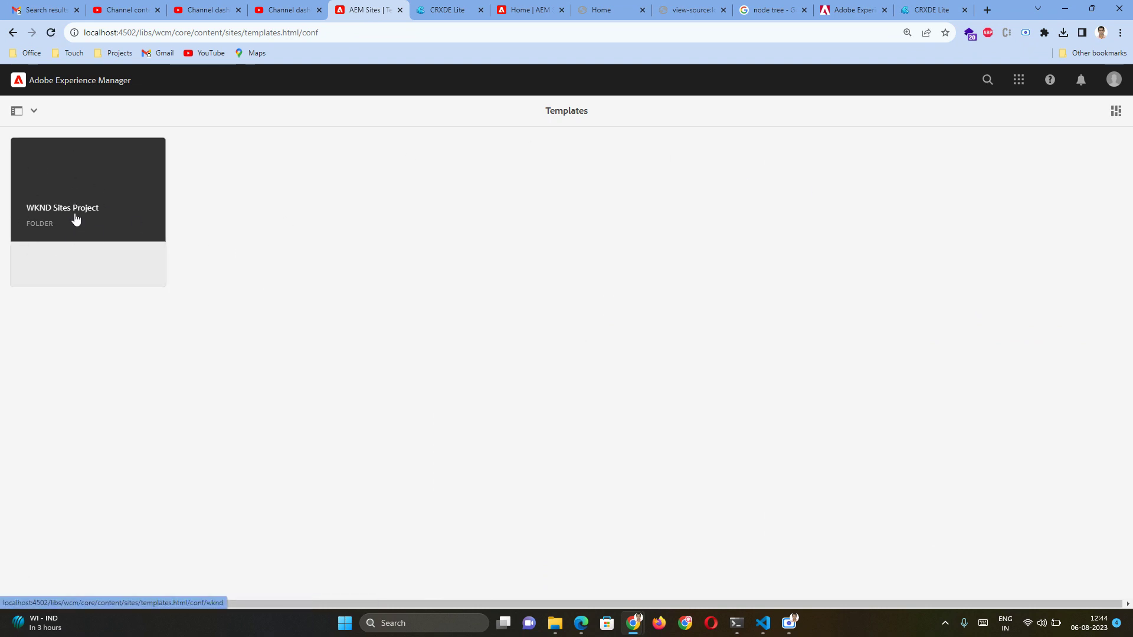
click(75, 219)
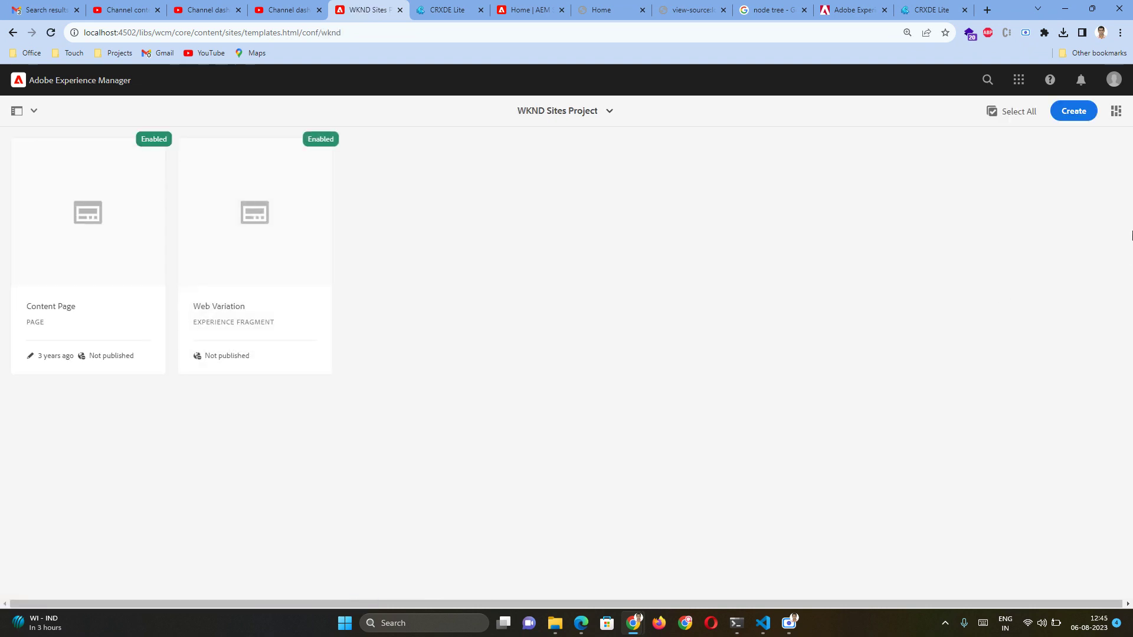
click(1074, 114)
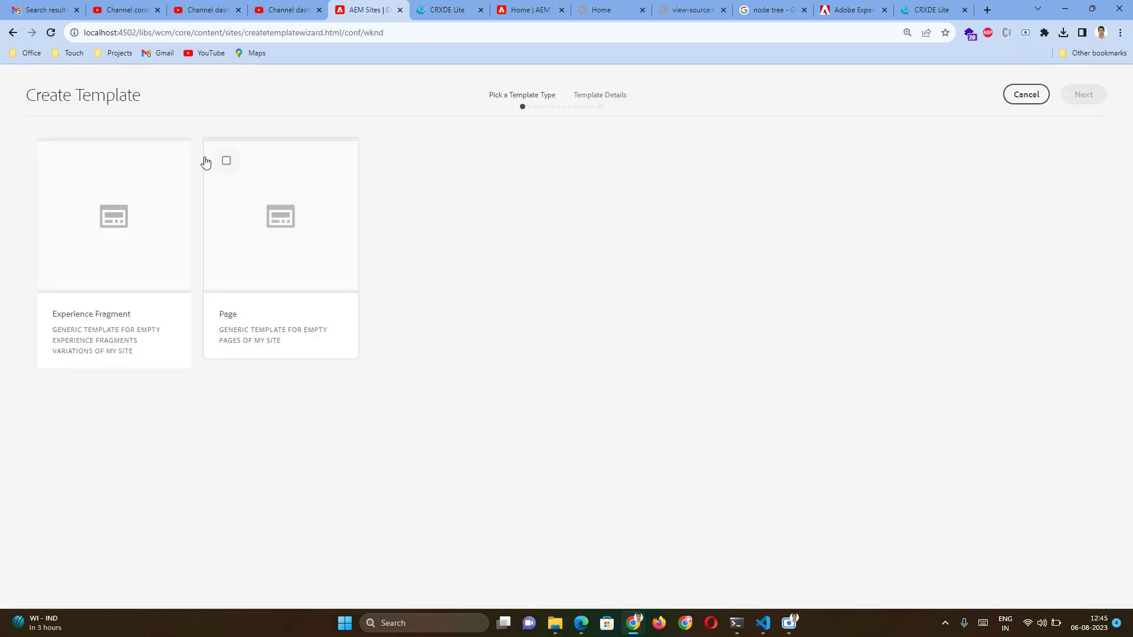
click(12, 33)
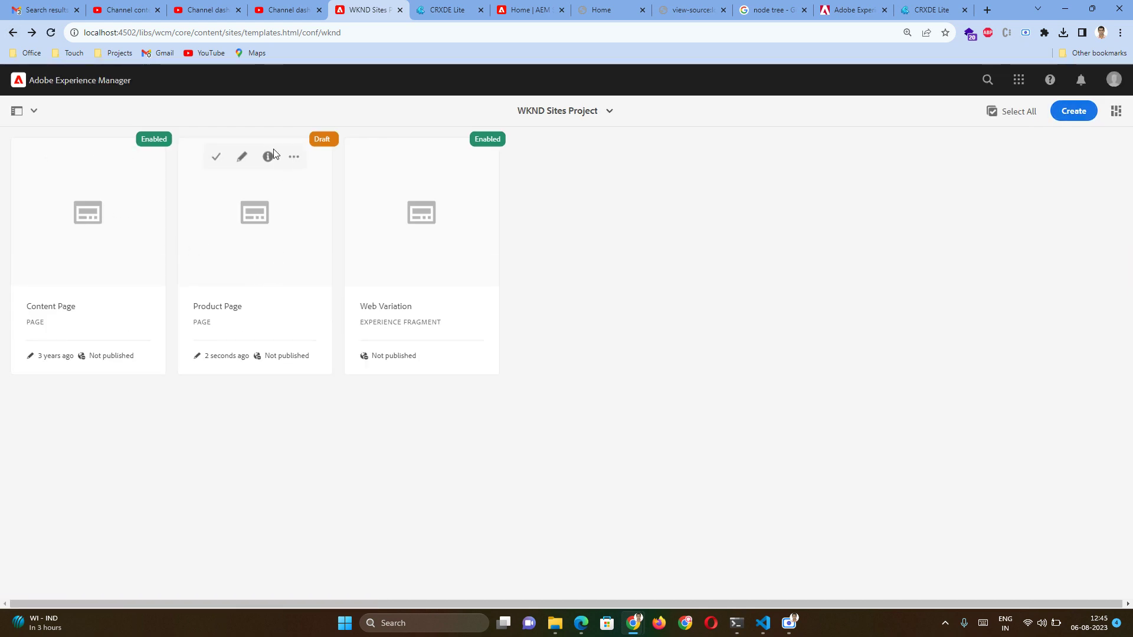
click(51, 32)
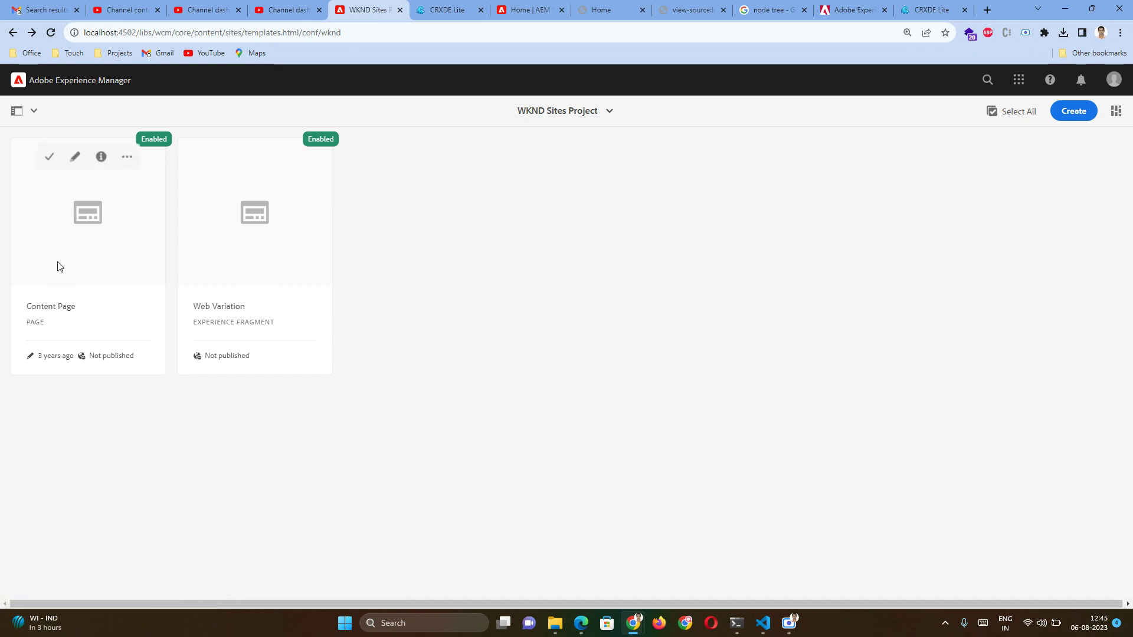
- Start a new template in the WKND Sites Project folder based on the Page template type
mouse_move(57, 296)
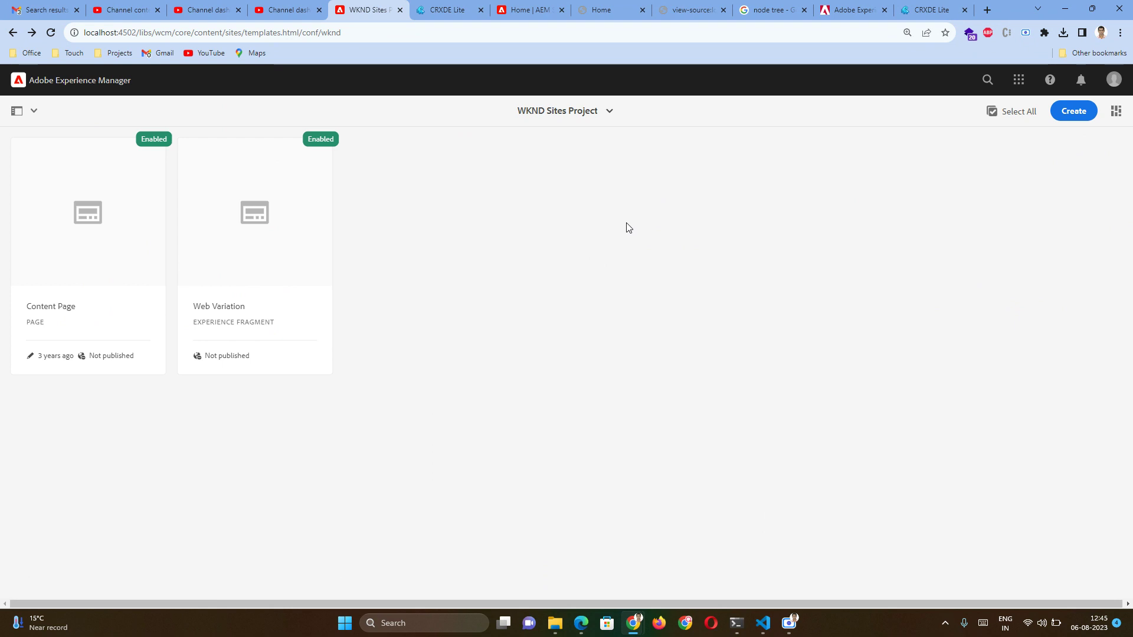
click(1081, 116)
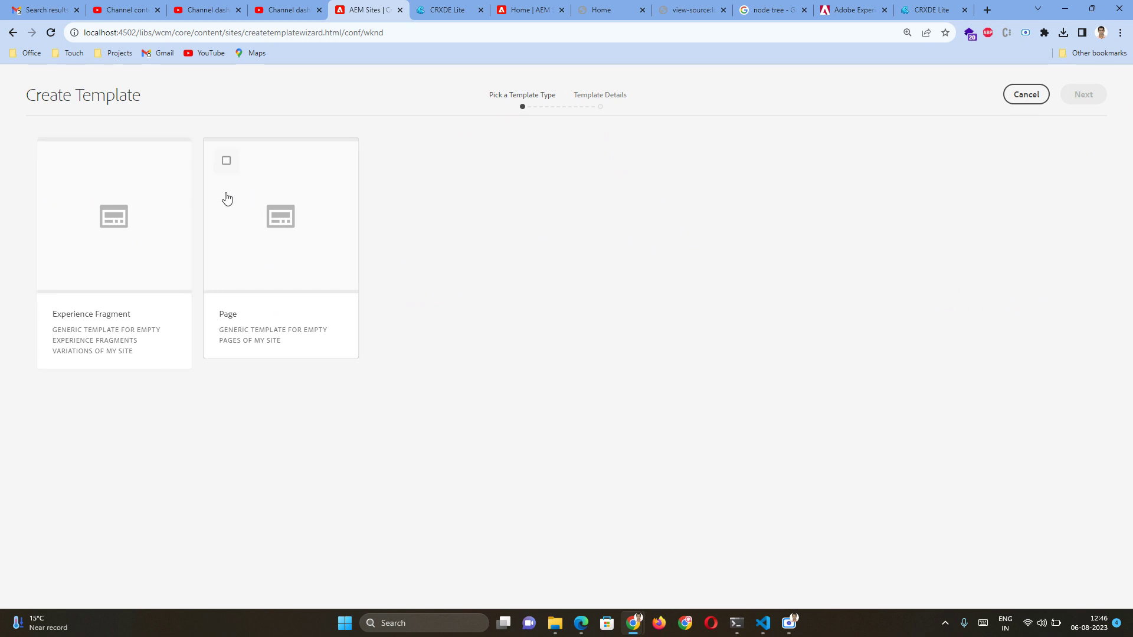
click(227, 161)
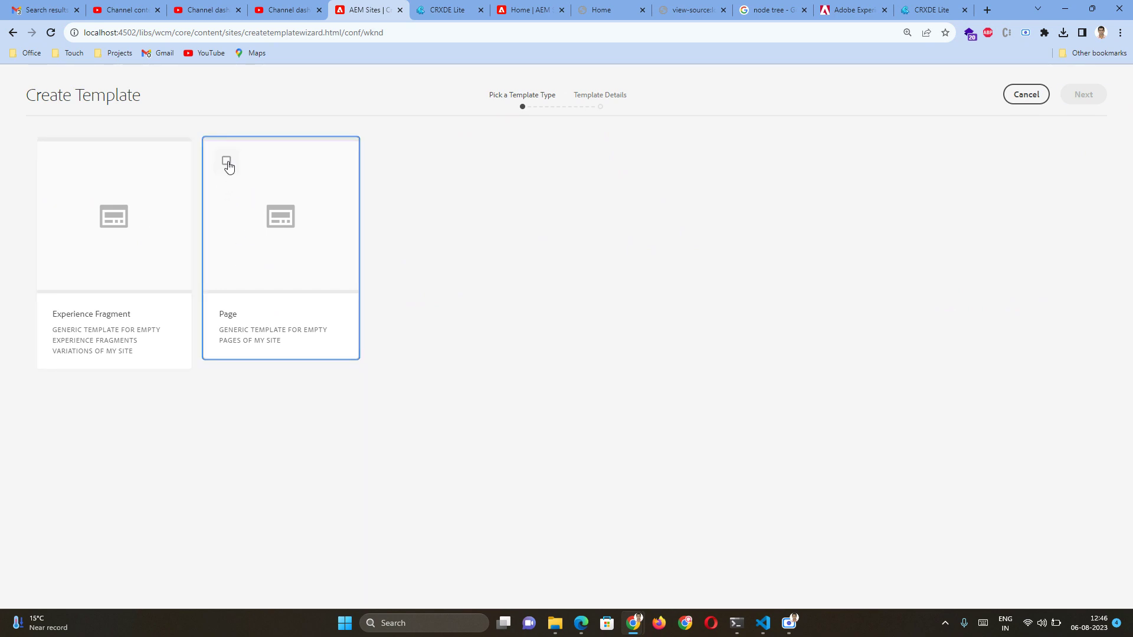
click(1089, 94)
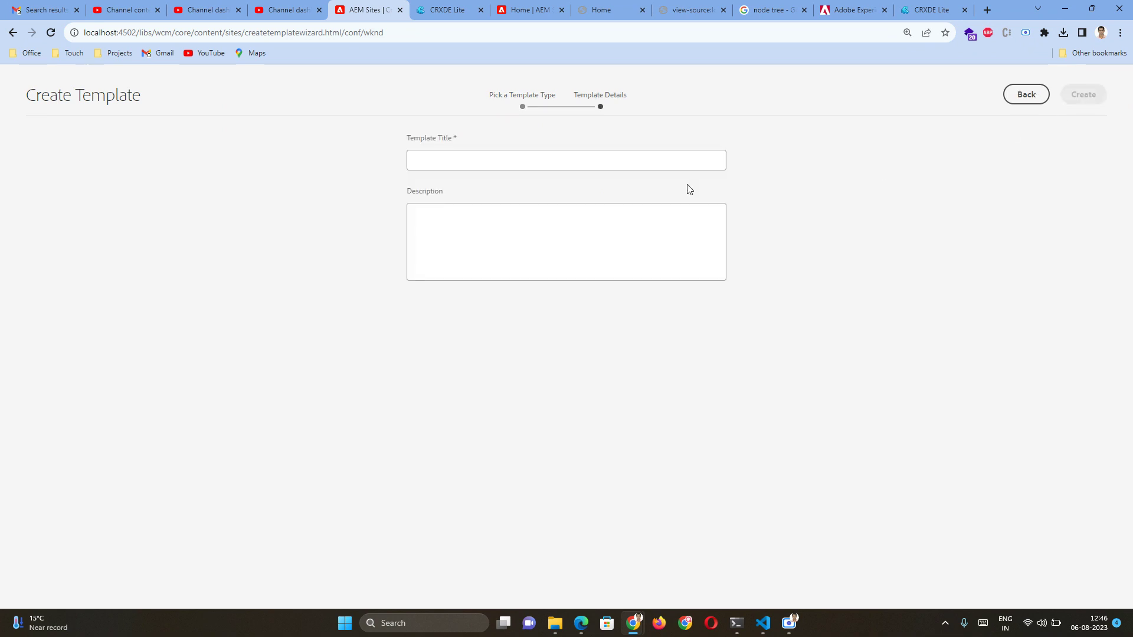
- Create the template with title "Category Page" and description "This is used to create a Category Page", and open it for editing
click(524, 166)
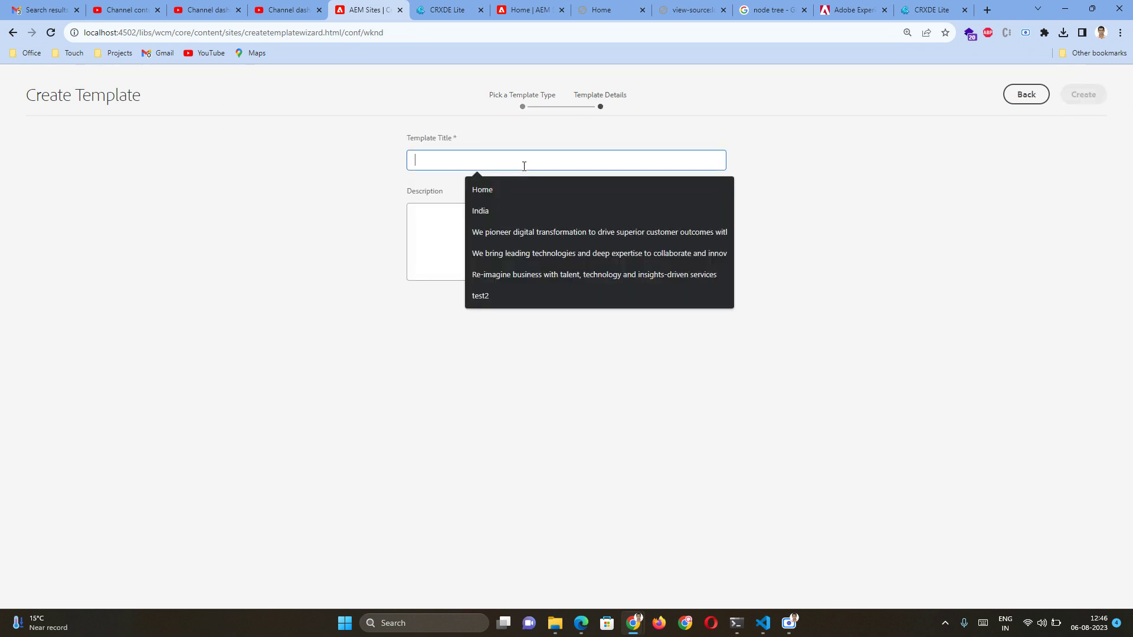
text(Categor)
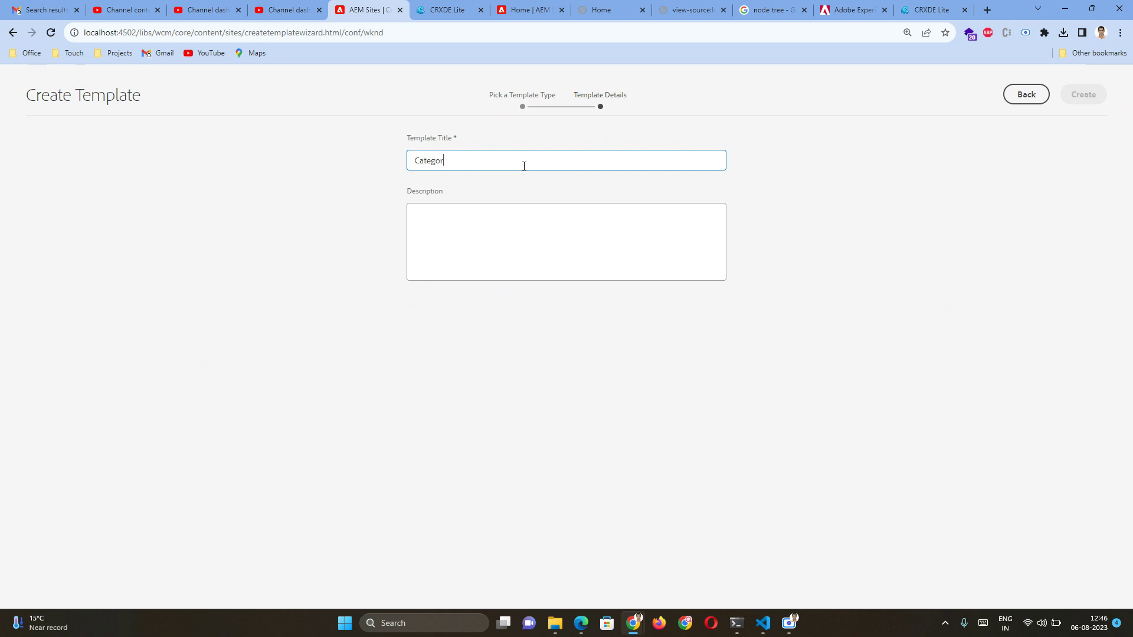
text(y Page)
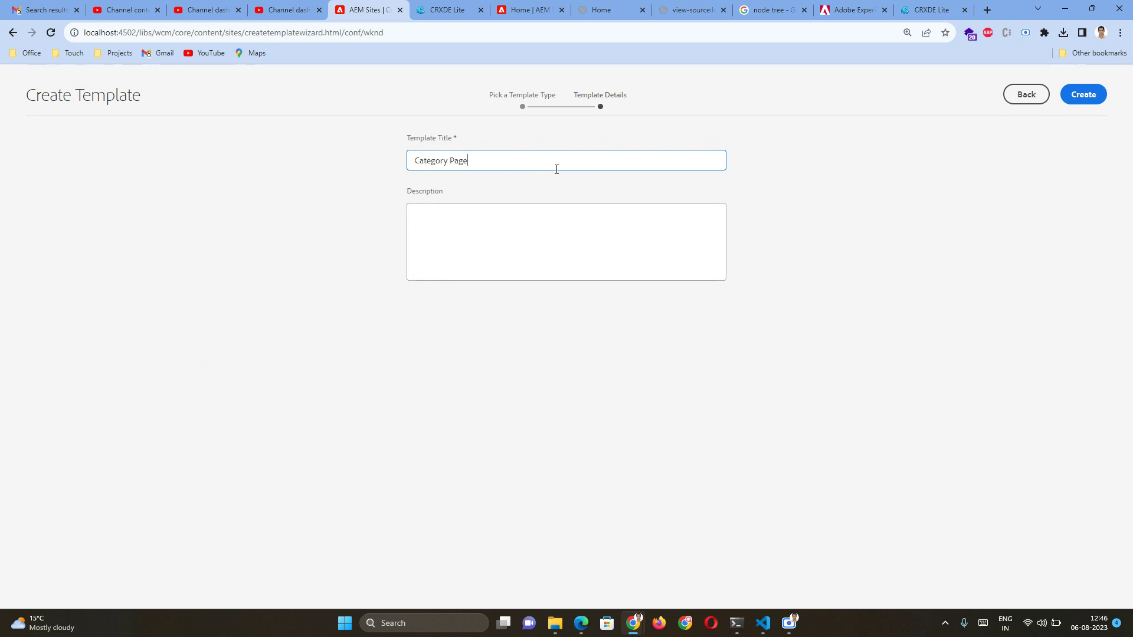
click(508, 228)
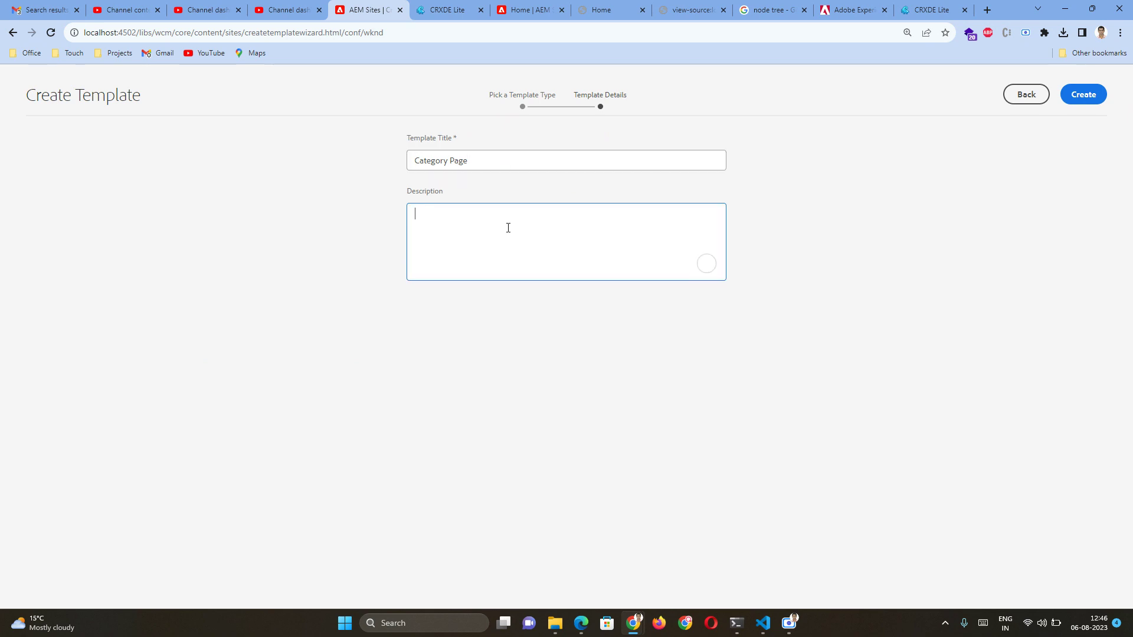
text(This is used to create a Category Page)
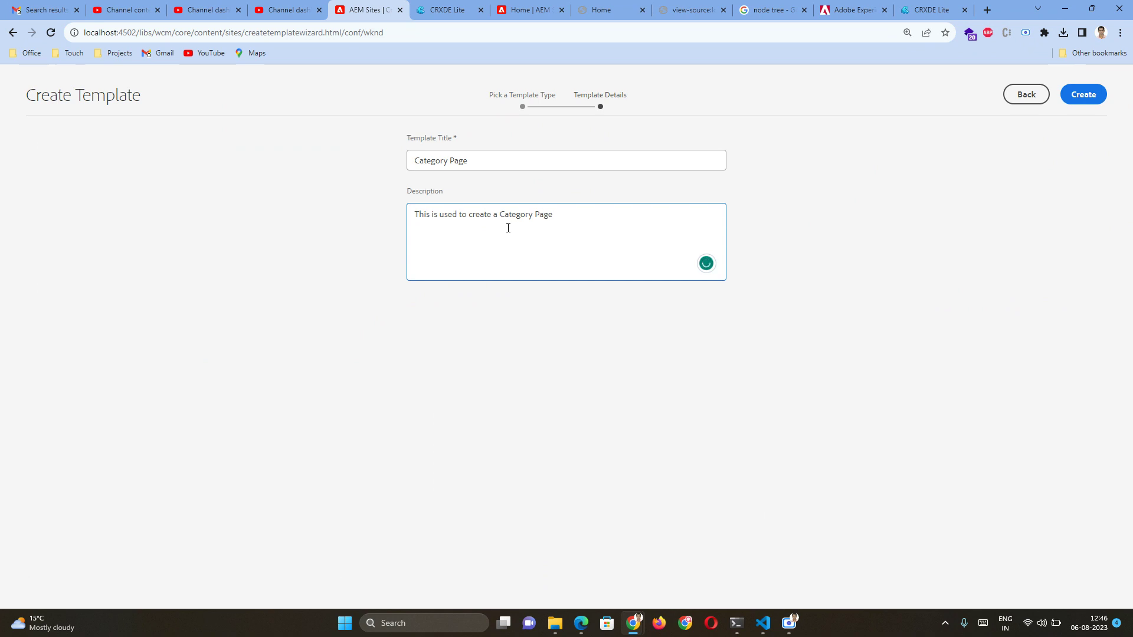
click(1085, 95)
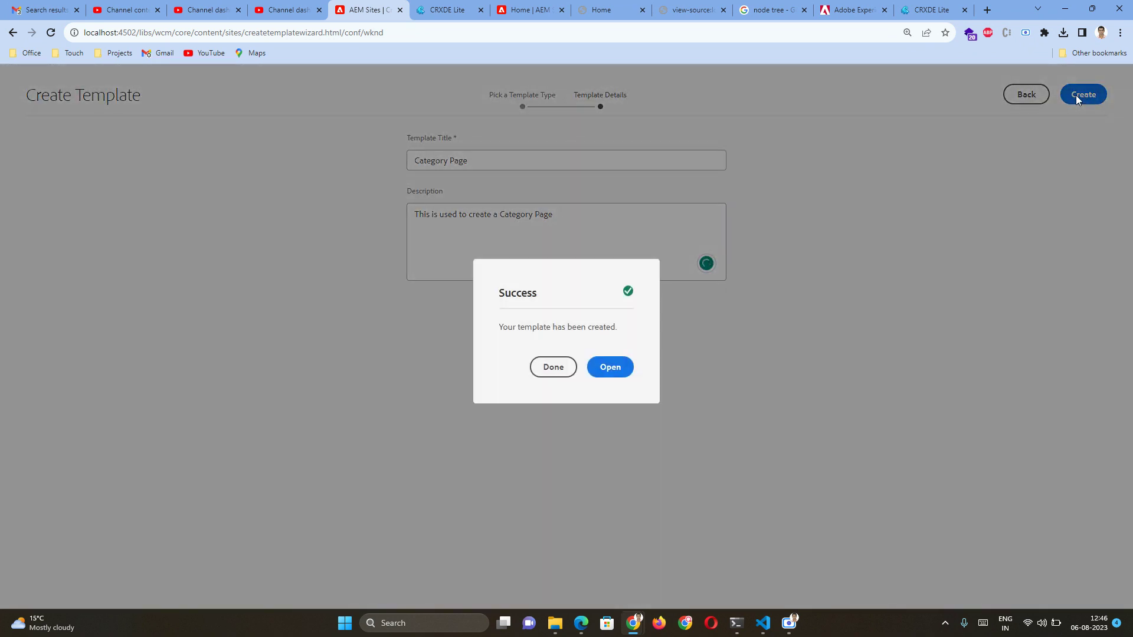
click(610, 367)
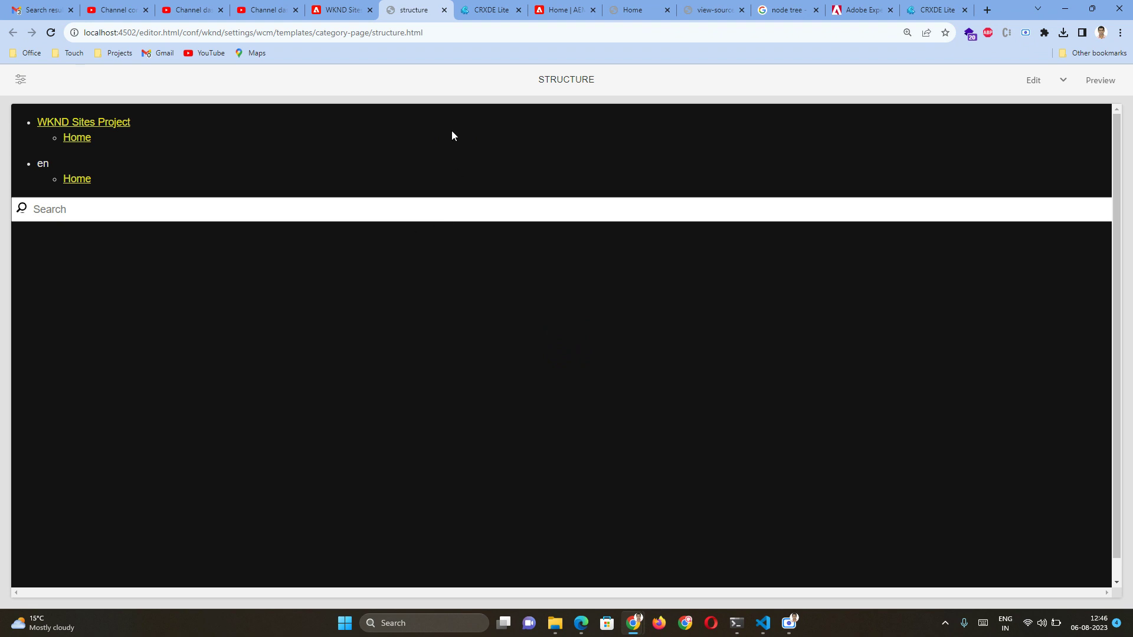
- Examine the Category Page template's structure, its path and layout container, and the available page information options
click(84, 34)
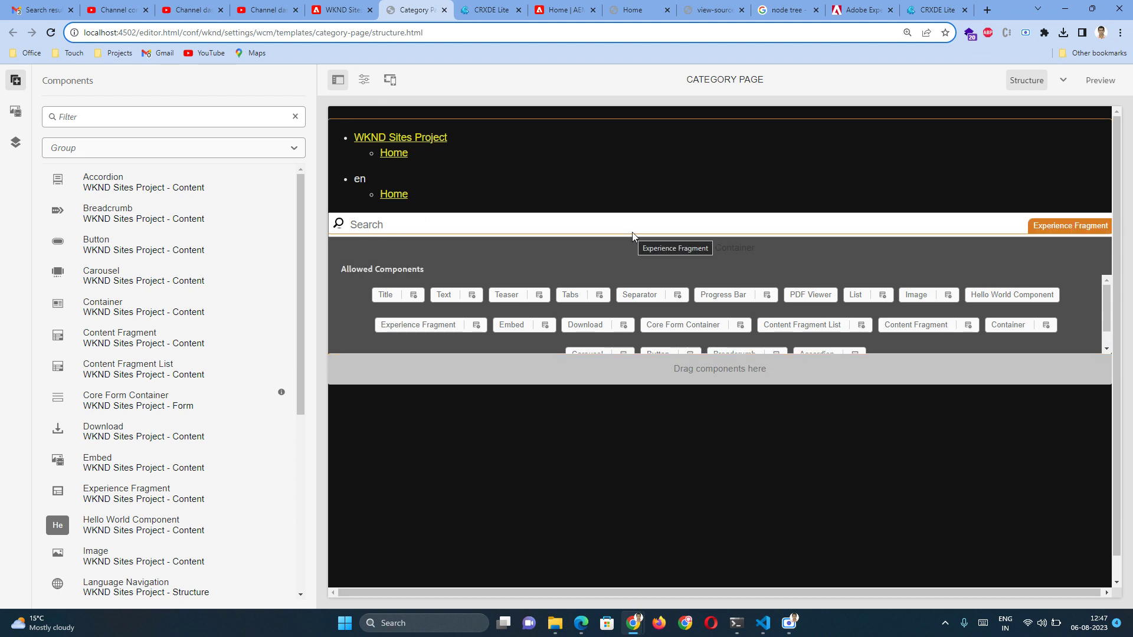
click(652, 372)
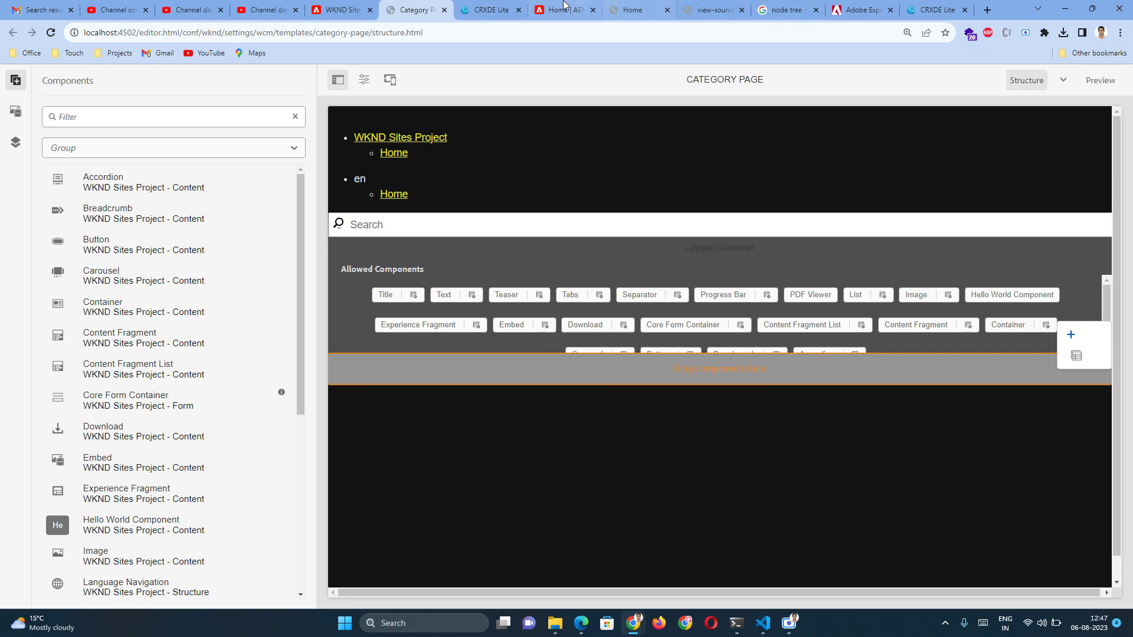
click(492, 11)
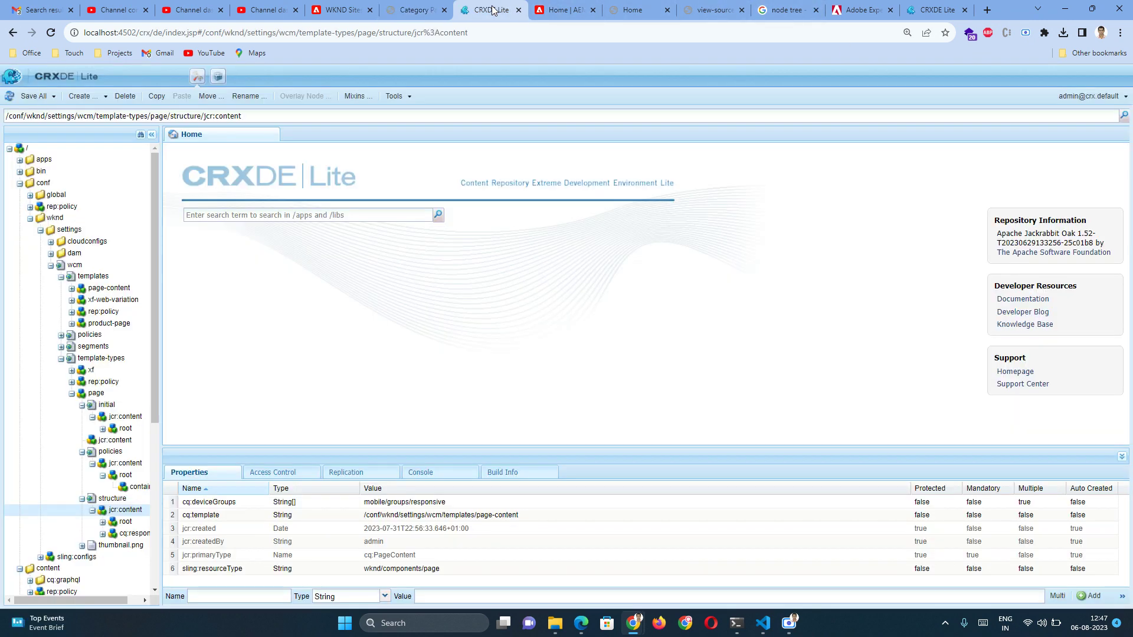
click(416, 10)
click(364, 79)
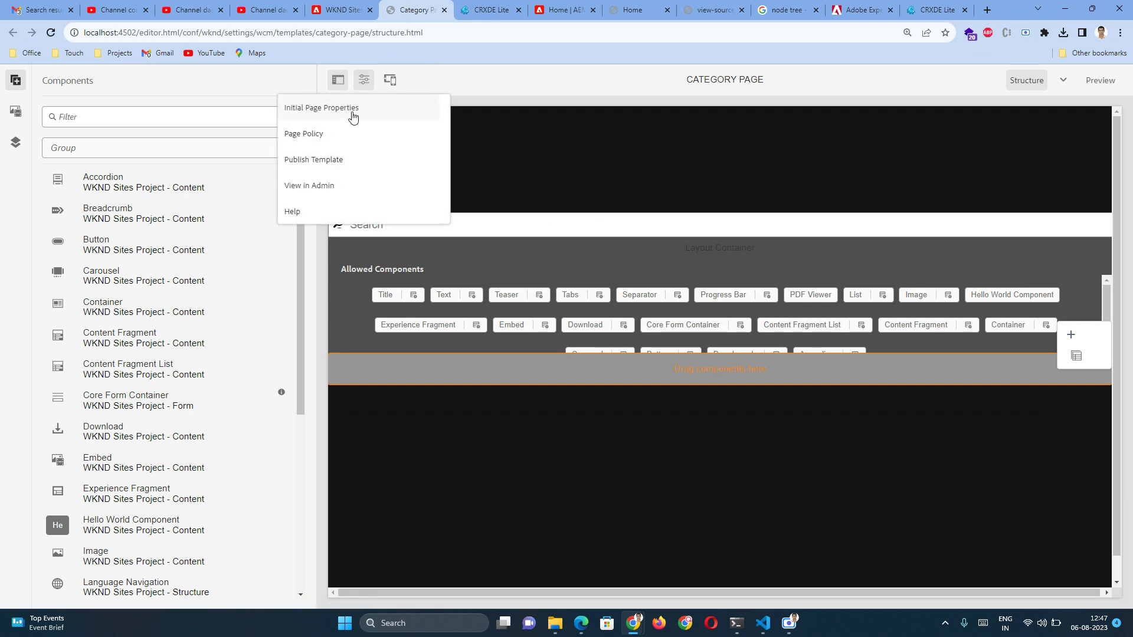
click(481, 77)
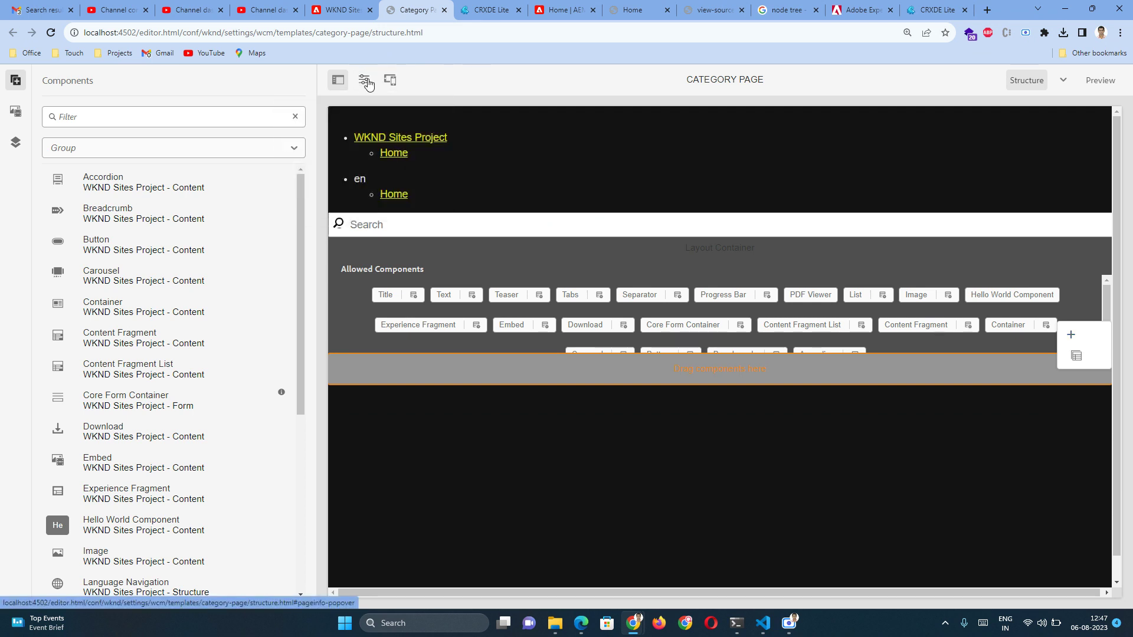
click(364, 80)
click(458, 77)
click(364, 80)
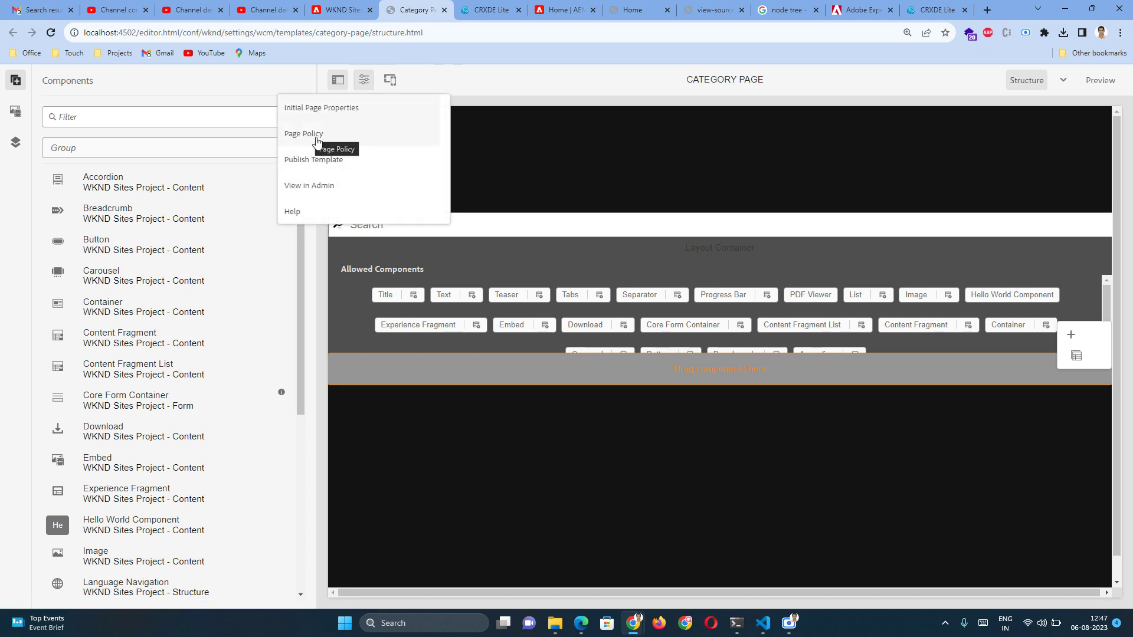
click(554, 84)
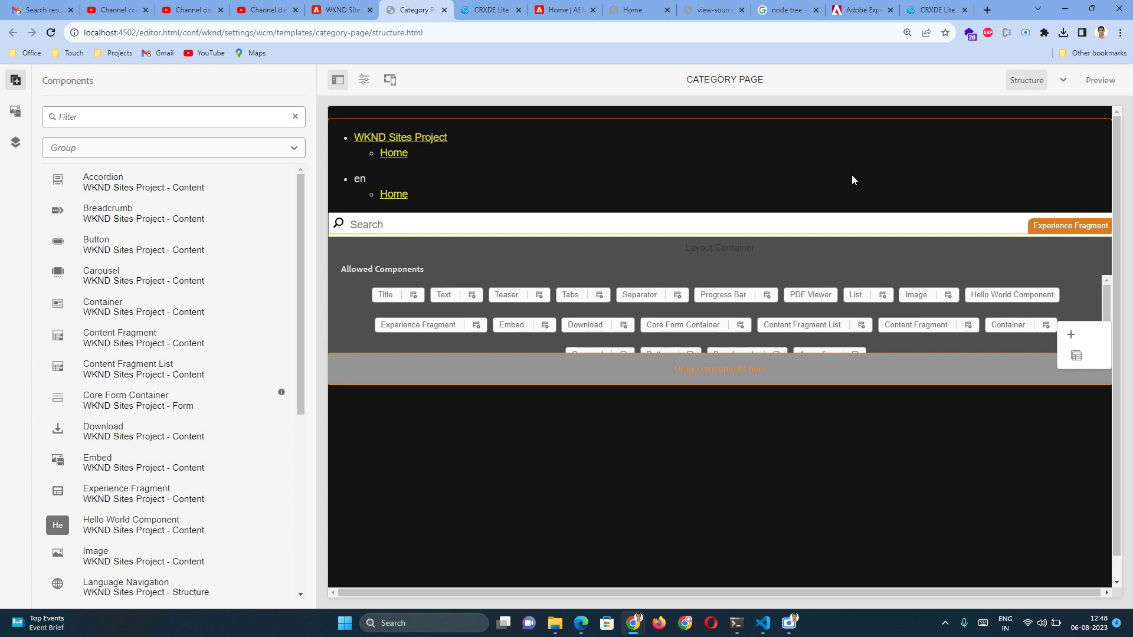
- Inspect the variation path configured for the header Experience Fragment and close its settings without changes
click(1013, 181)
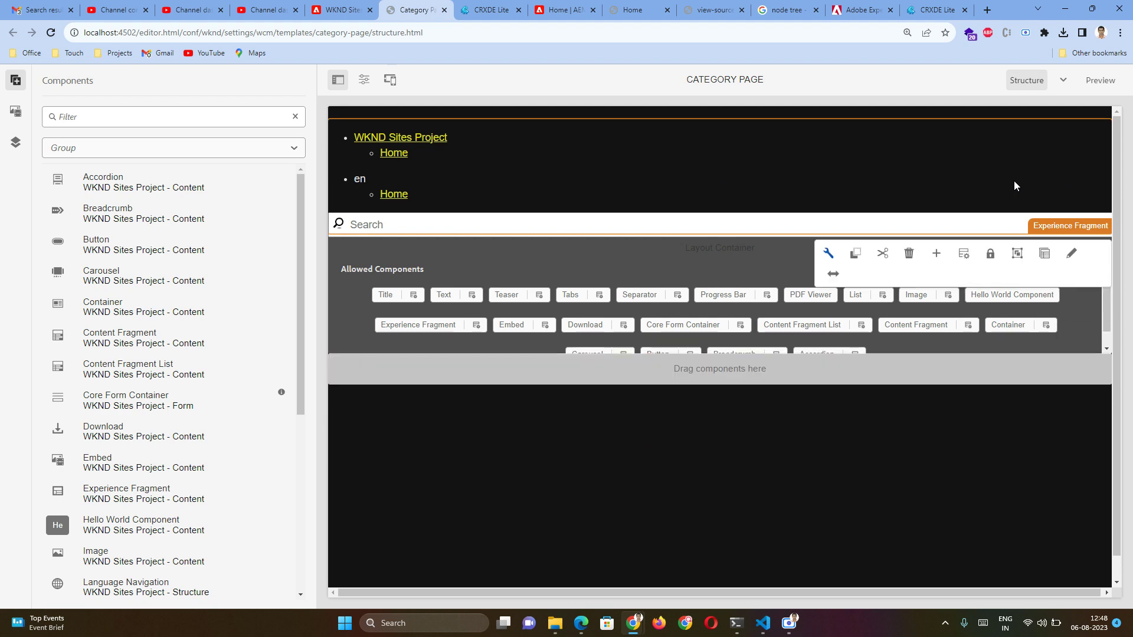
click(829, 255)
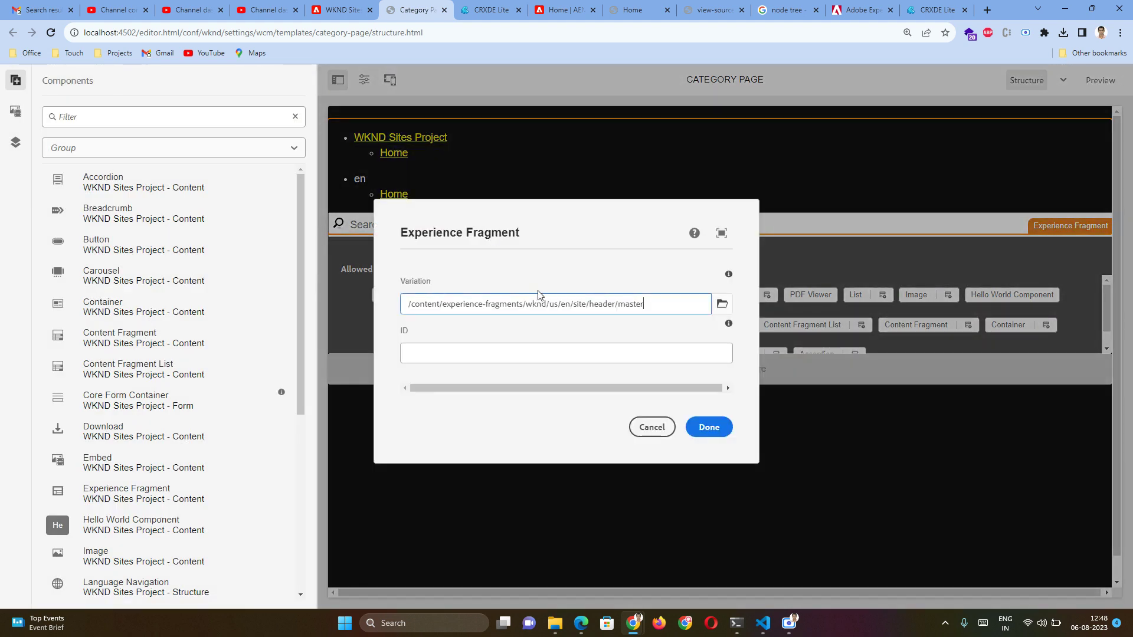
drag(641, 304, 328, 305)
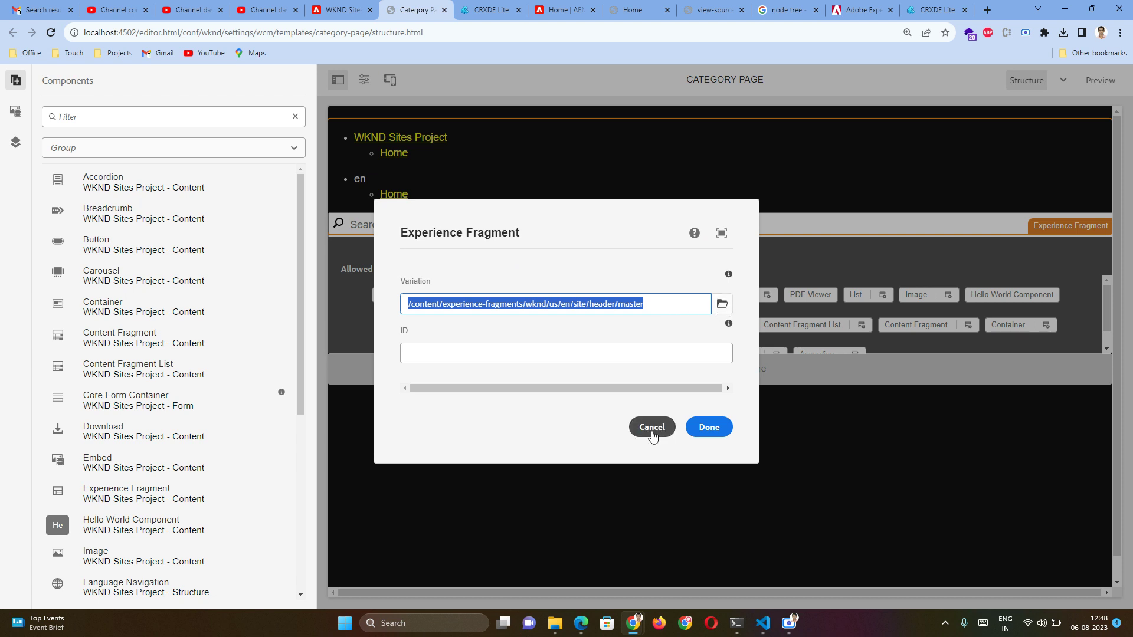
click(652, 429)
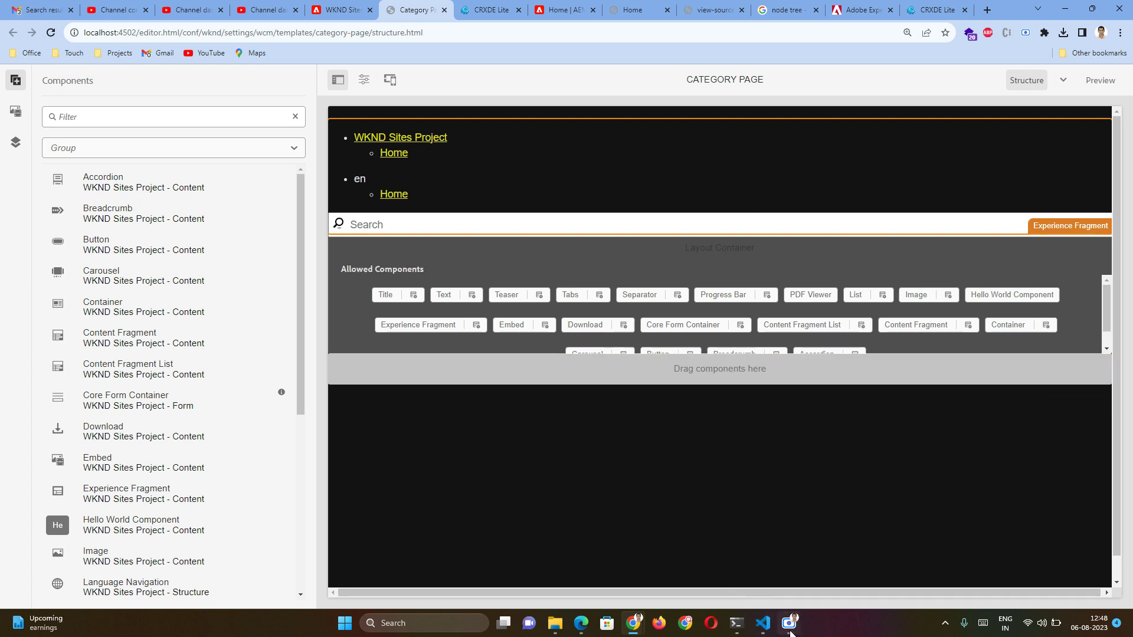
- Review the basic fields in the Category Page template's initial page properties and leave without saving
mouse_move(789, 631)
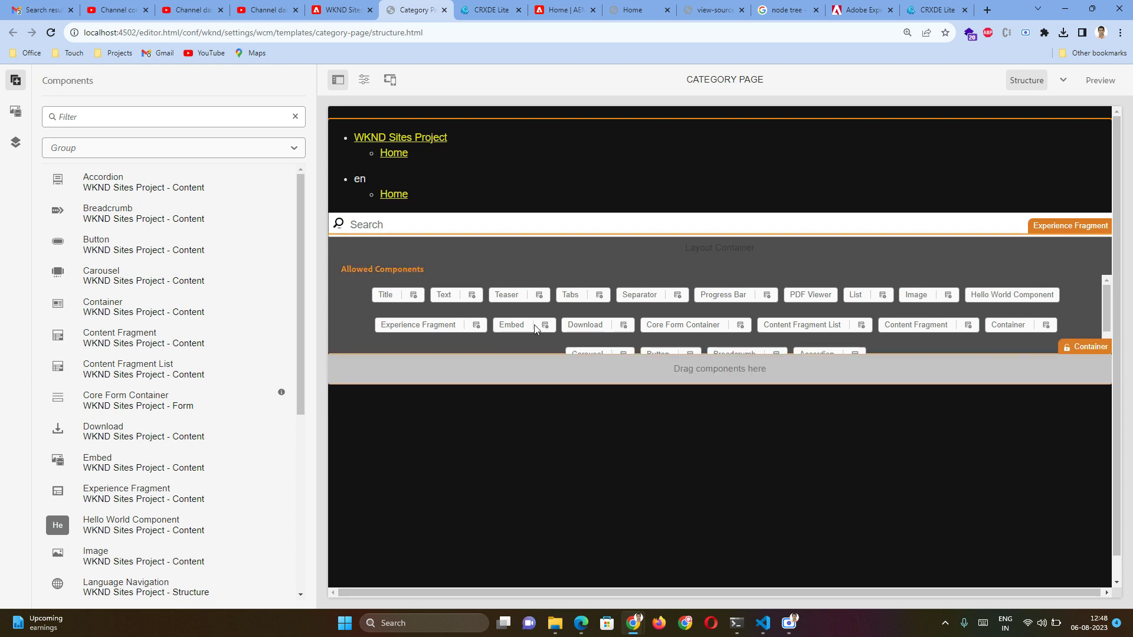
click(363, 79)
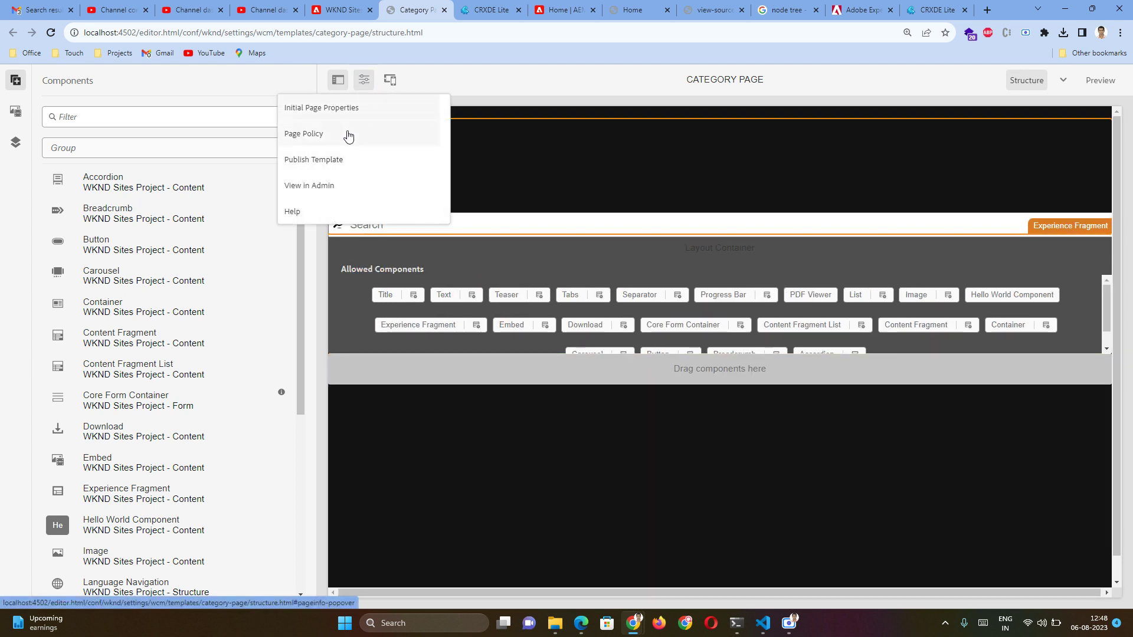
click(312, 114)
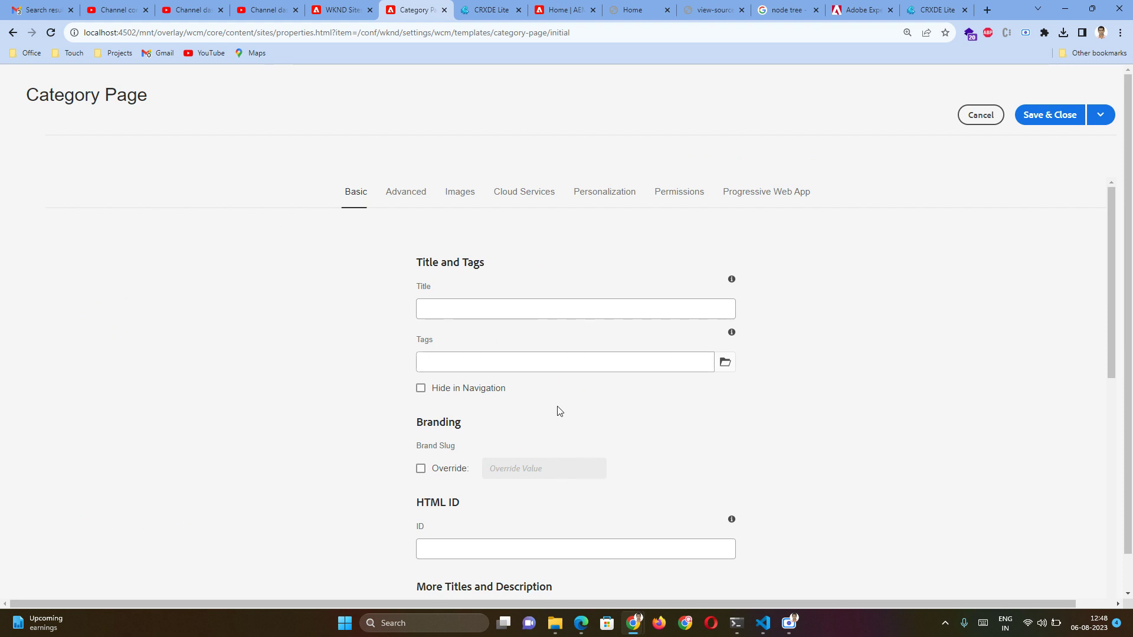
scroll(558, 409, down, 4)
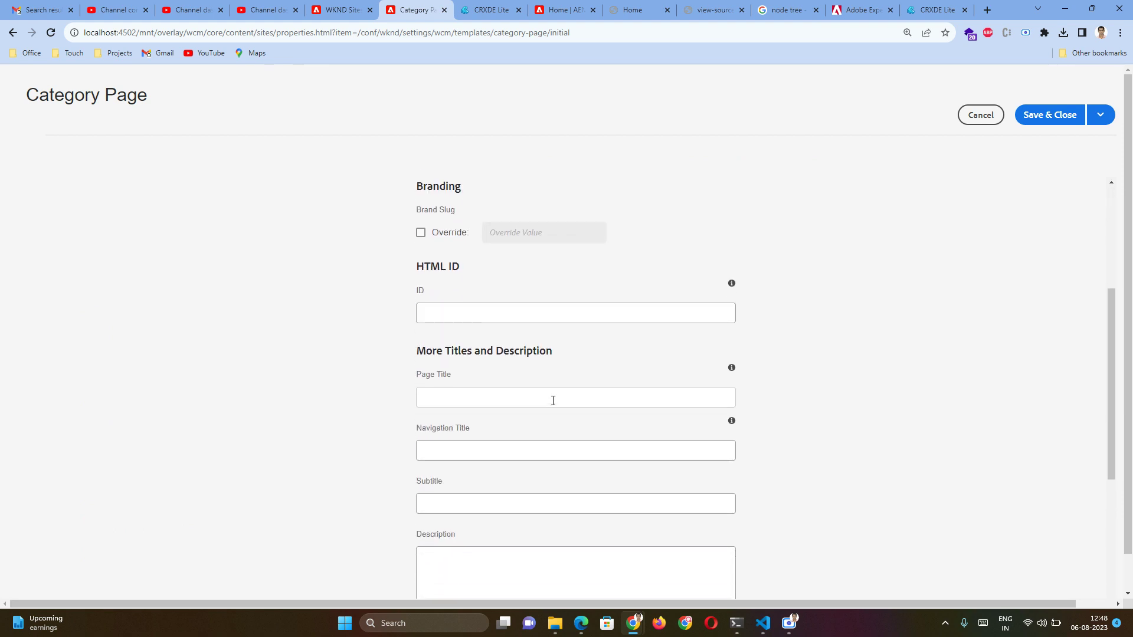
scroll(632, 382, up, 4)
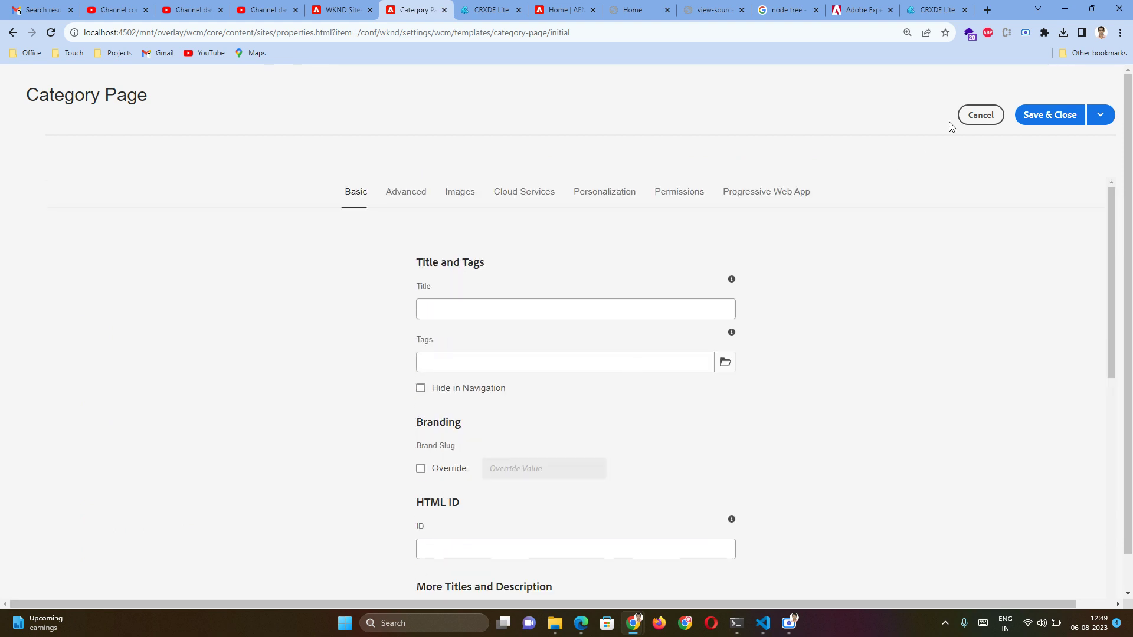
click(977, 116)
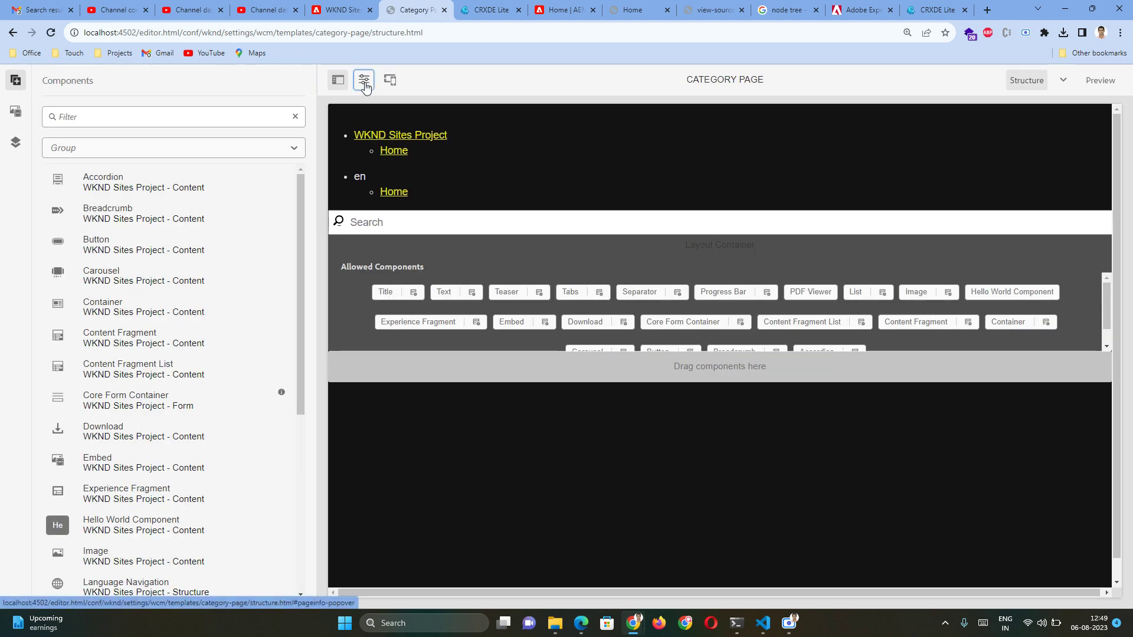
- Open the Category Page template's page policy and review its policy choices, description and client libraries
click(364, 79)
click(313, 138)
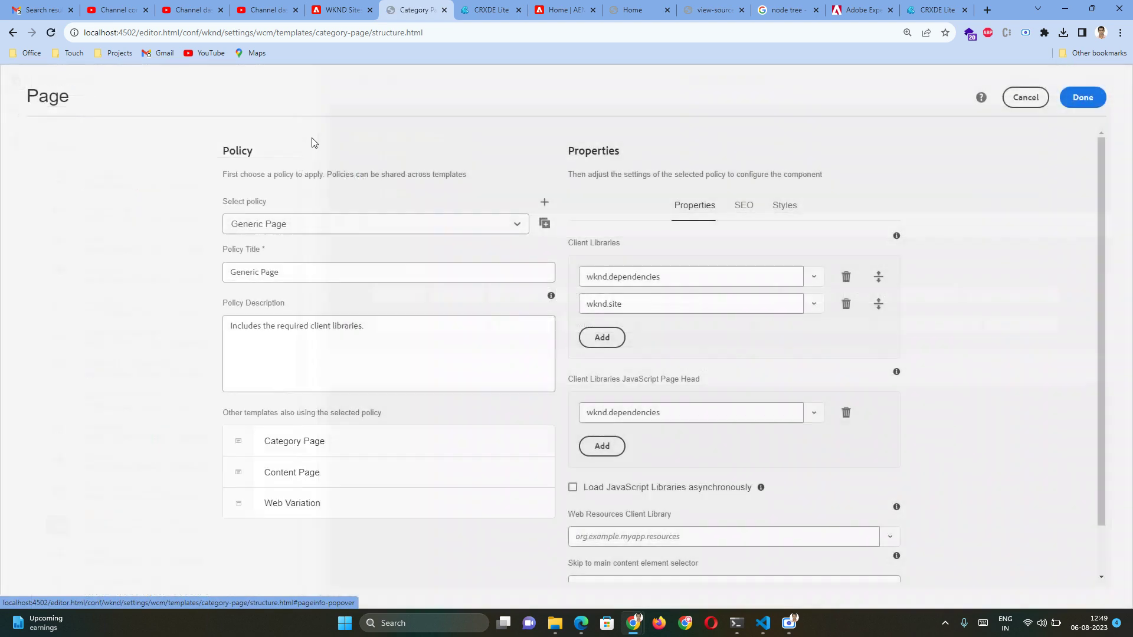
click(348, 223)
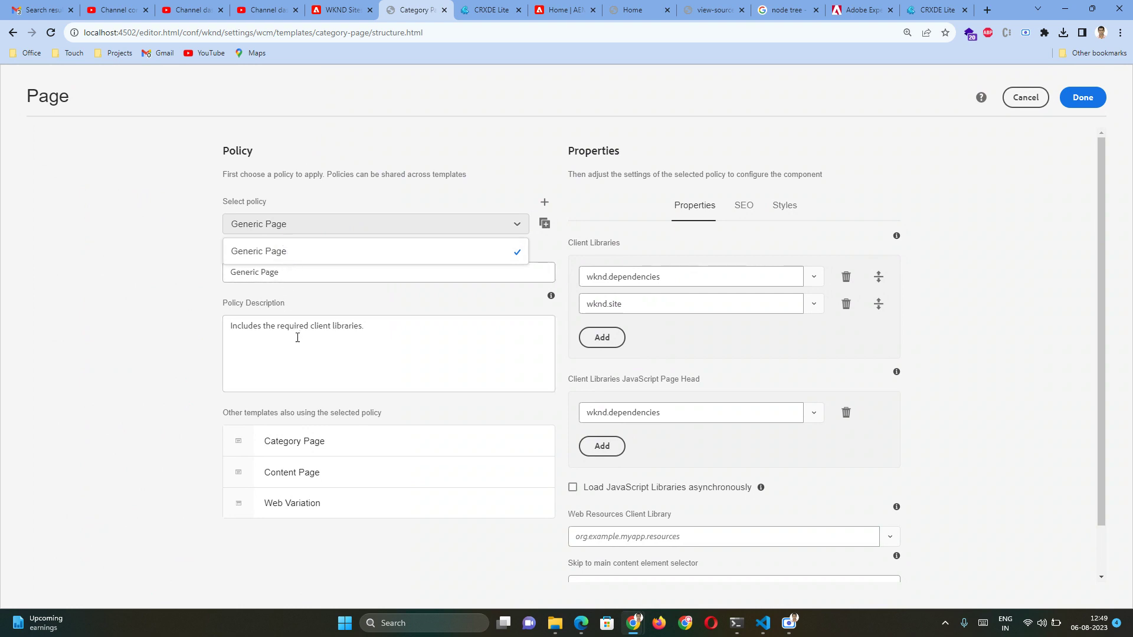
click(376, 332)
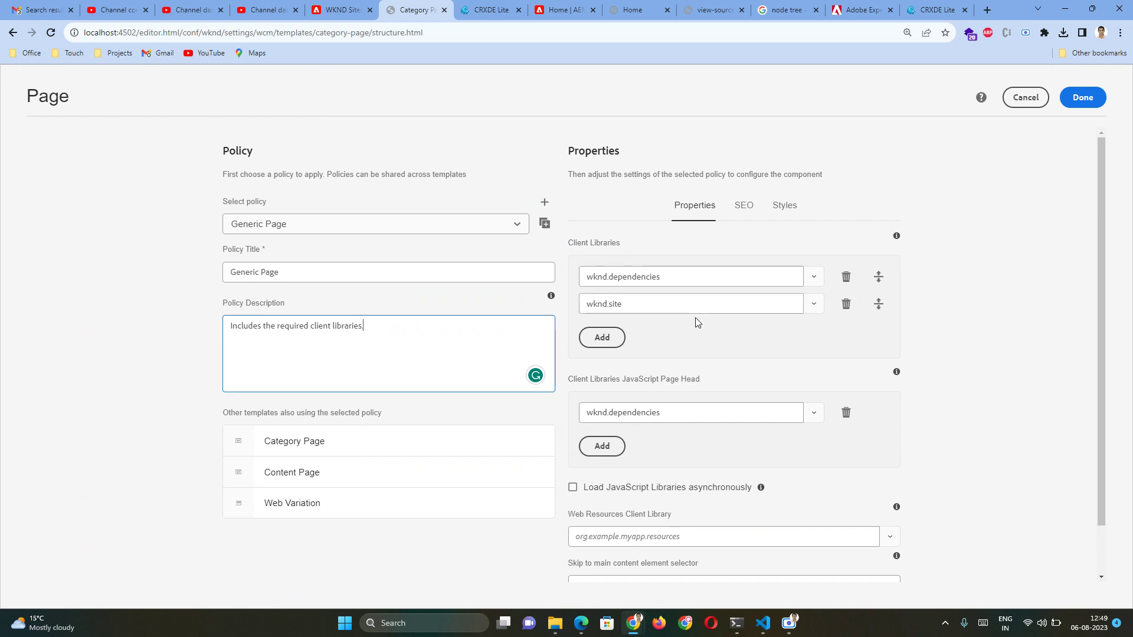
scroll(656, 313, down, 1)
drag(682, 358, 584, 357)
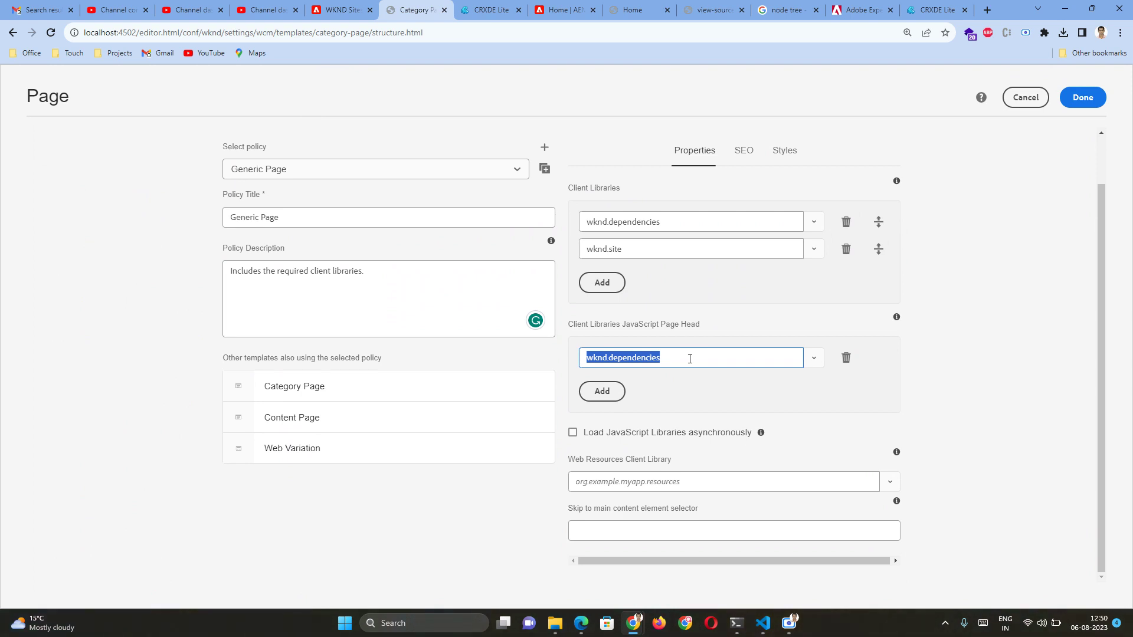
- Examine the page policy's asynchronous JavaScript loading option, web resources client library and skip to main content selector
click(573, 435)
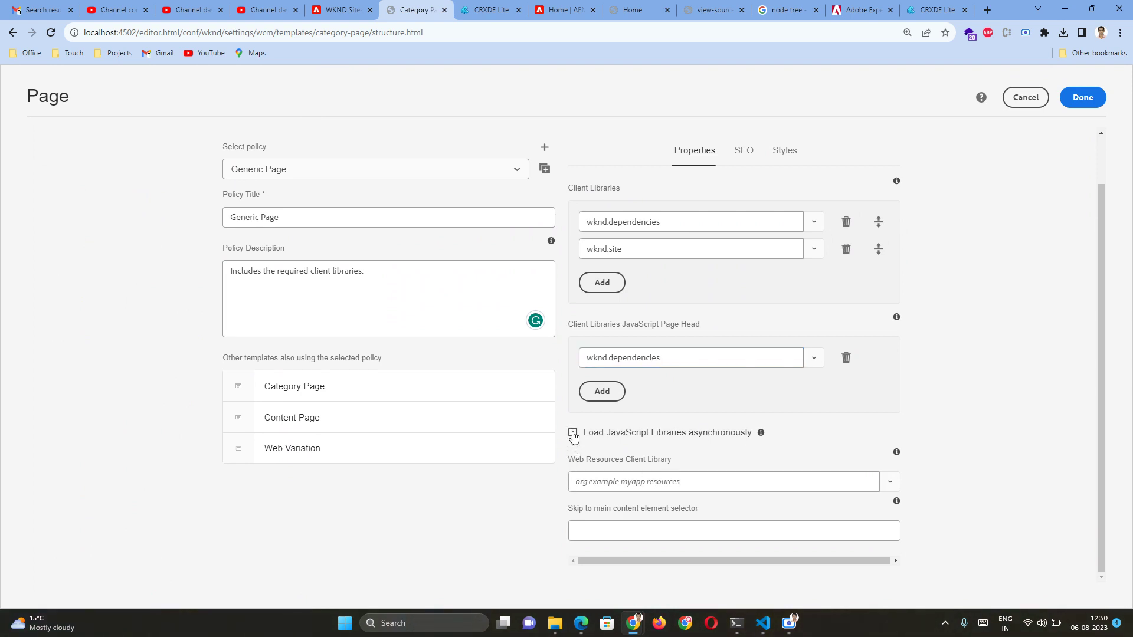
click(573, 434)
double_click(661, 357)
mouse_move(655, 358)
mouse_down()
mouse_move(545, 360)
mouse_move(635, 361)
mouse_up()
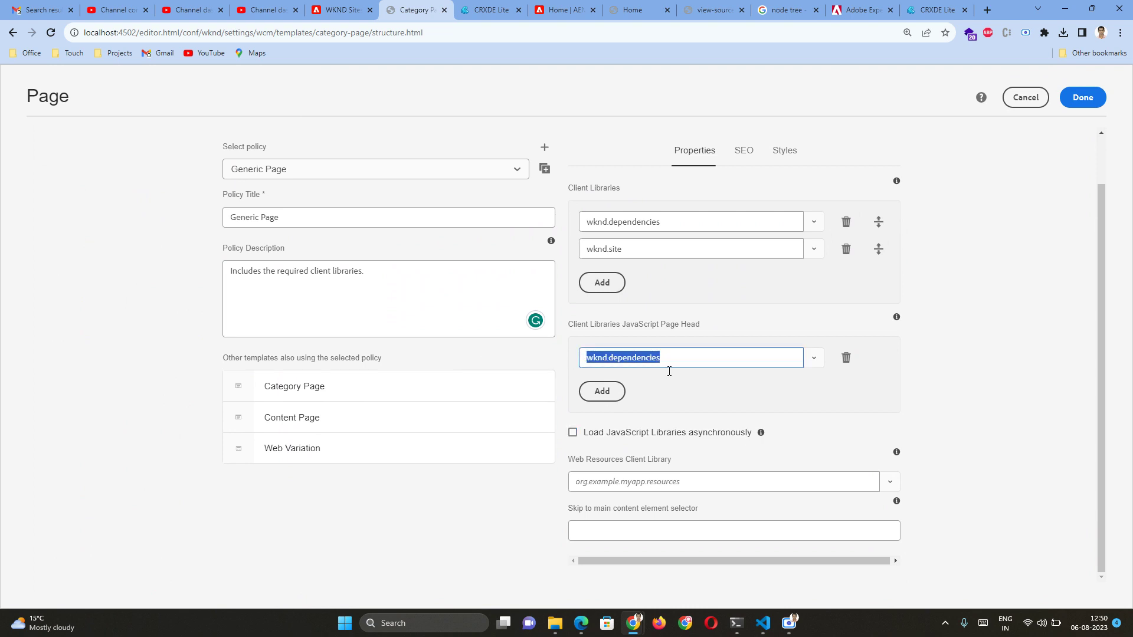
click(573, 435)
click(573, 434)
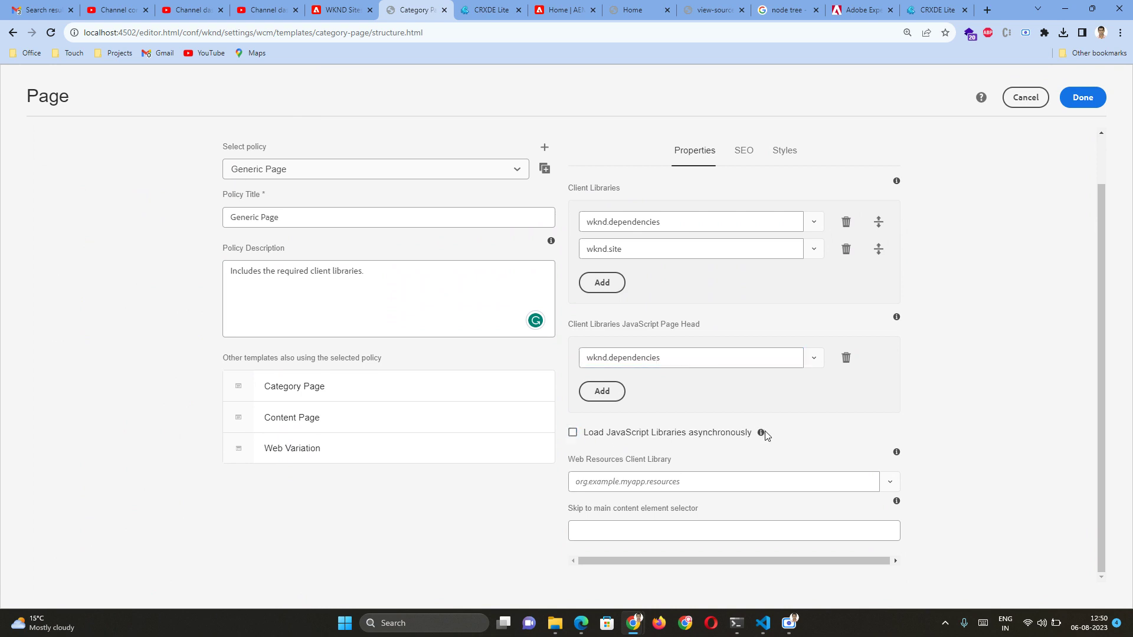
mouse_move(760, 437)
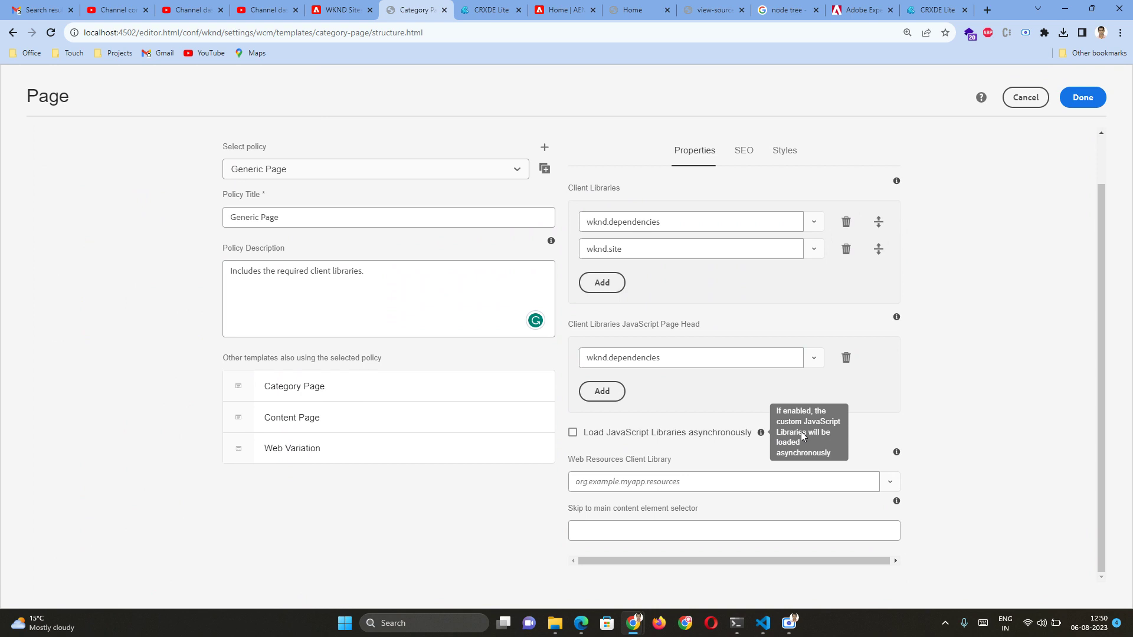
click(655, 490)
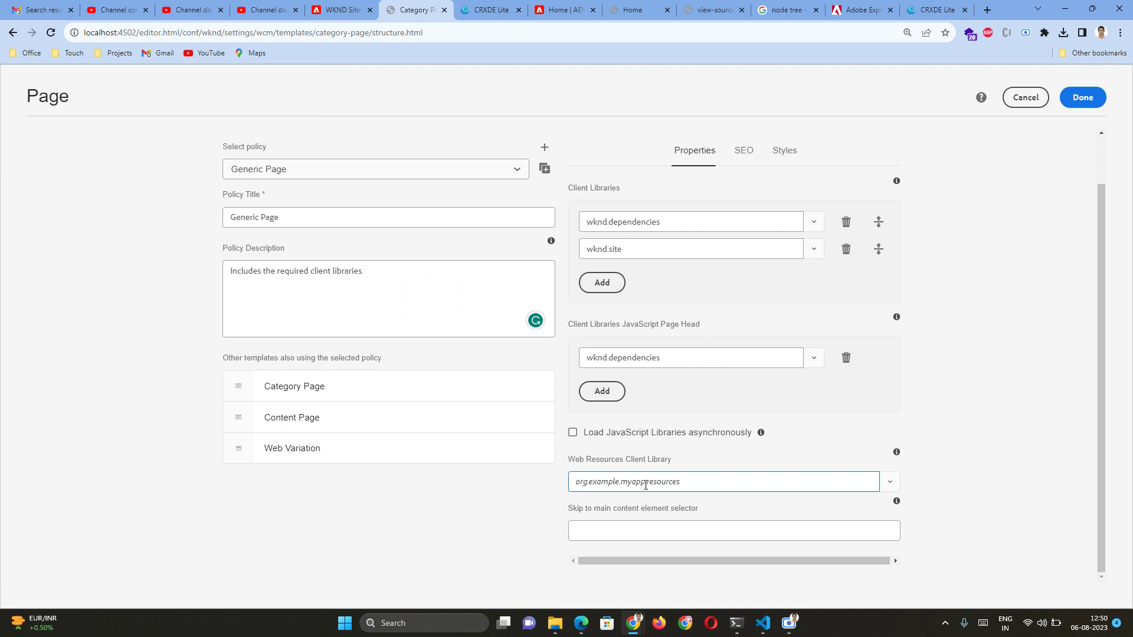
click(612, 530)
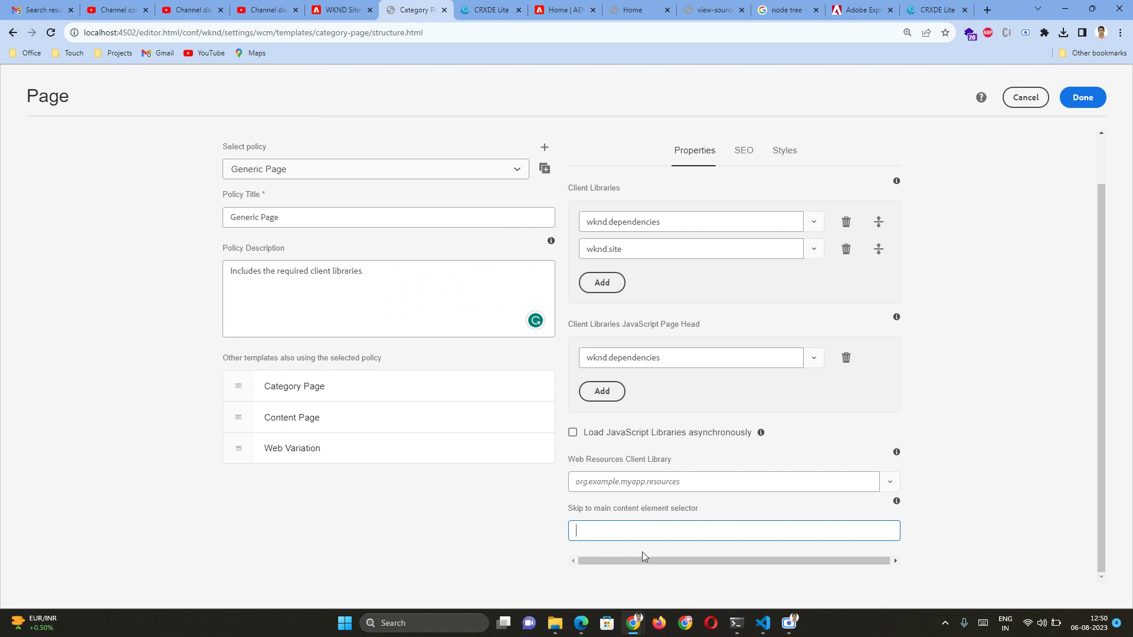
scroll(677, 493, up, 1)
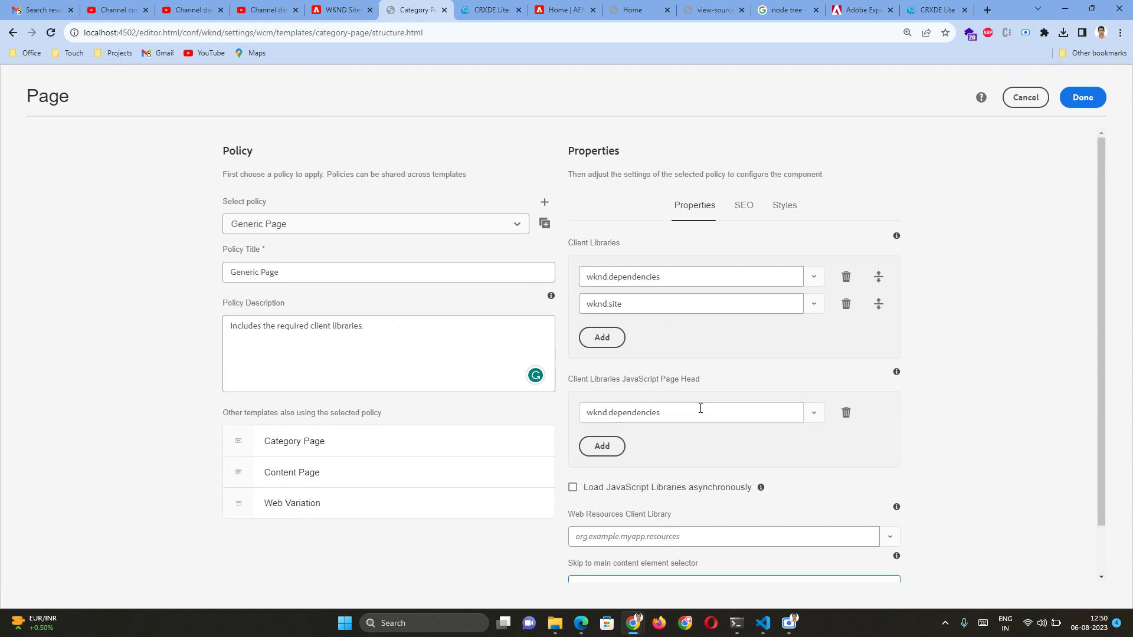
- Review the page policy's SEO option and its default CSS classes setting
click(744, 205)
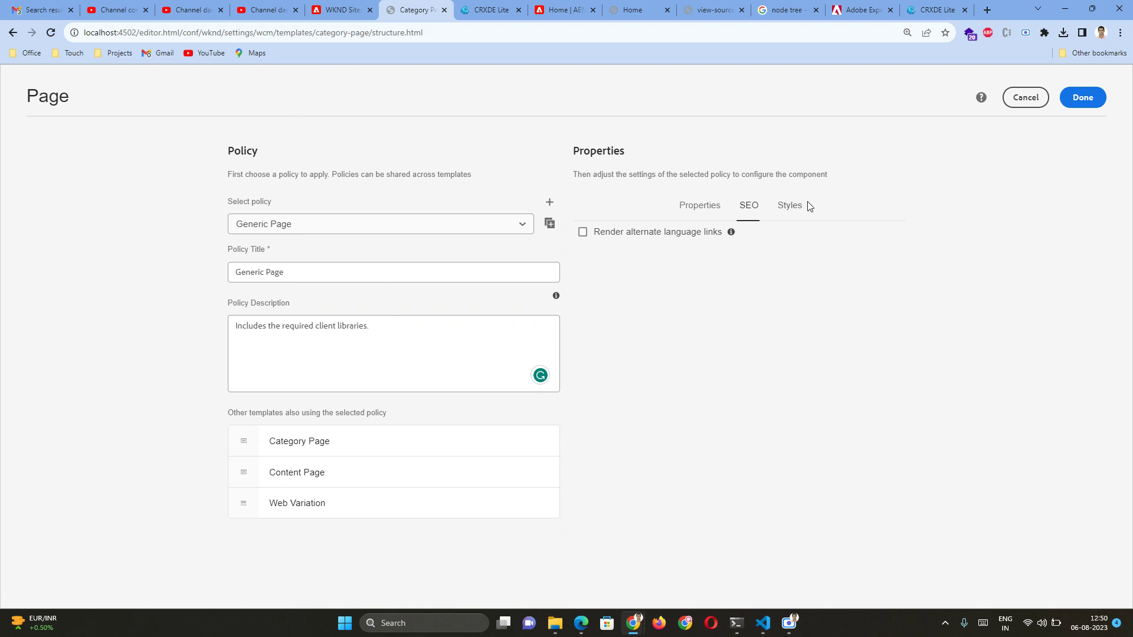
click(790, 209)
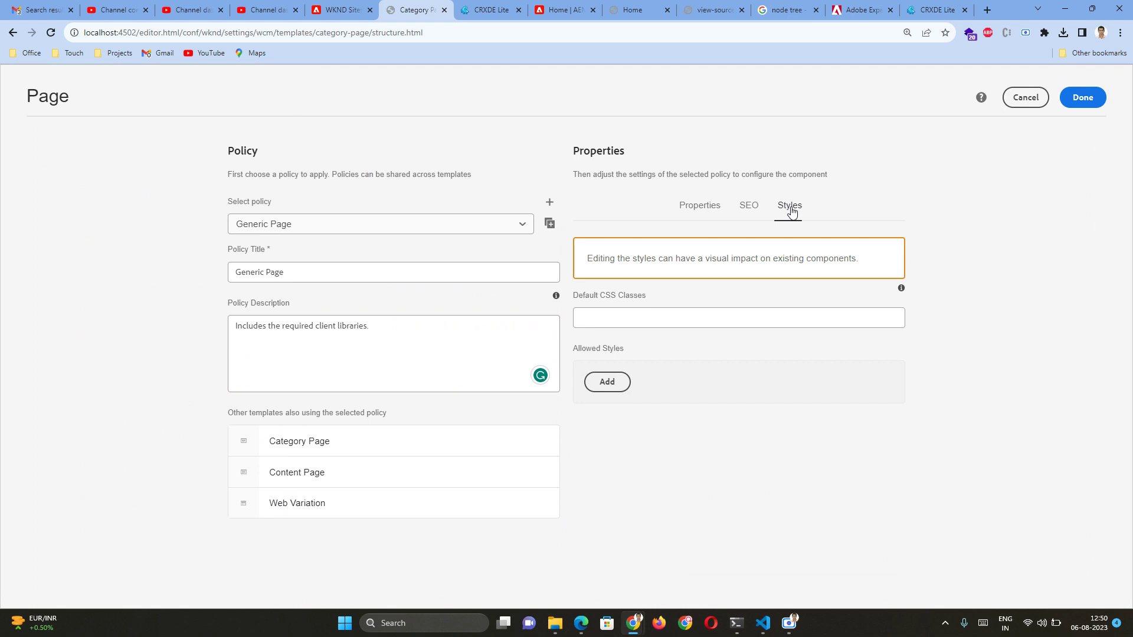
click(642, 317)
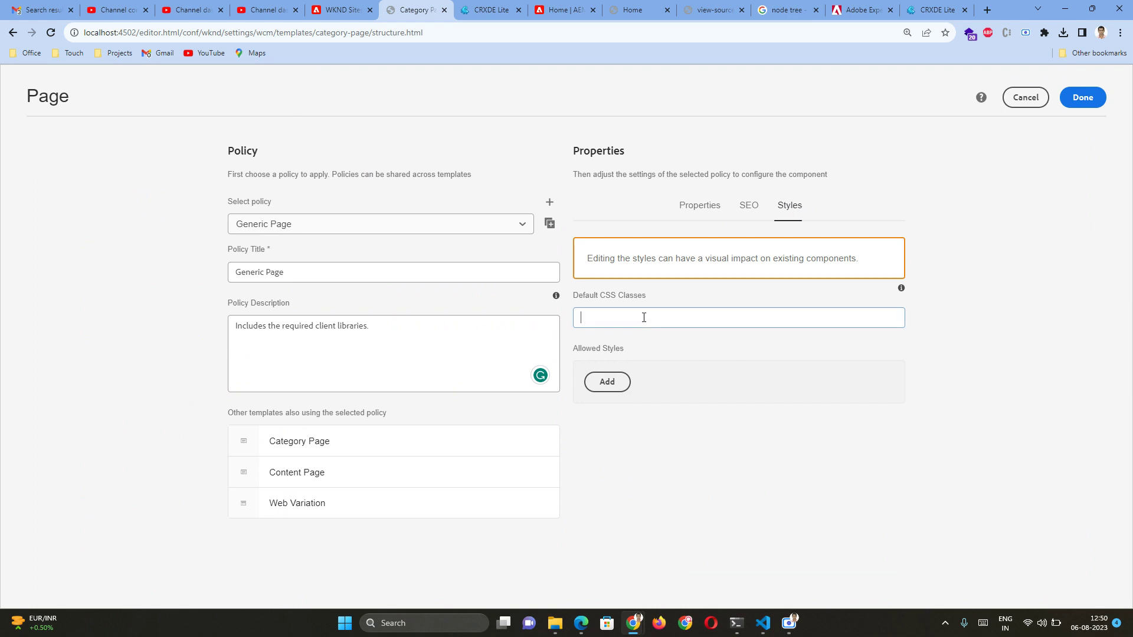
- Try out an allowed style group with an empty style entry, then discard it and leave the page policy without saving
click(621, 392)
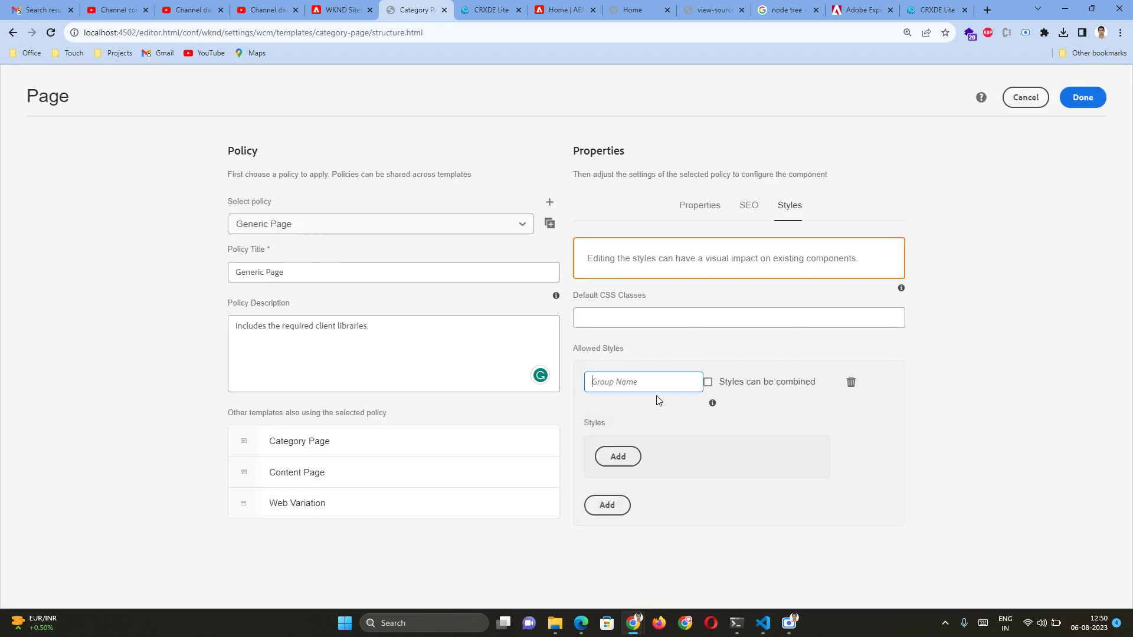
click(618, 456)
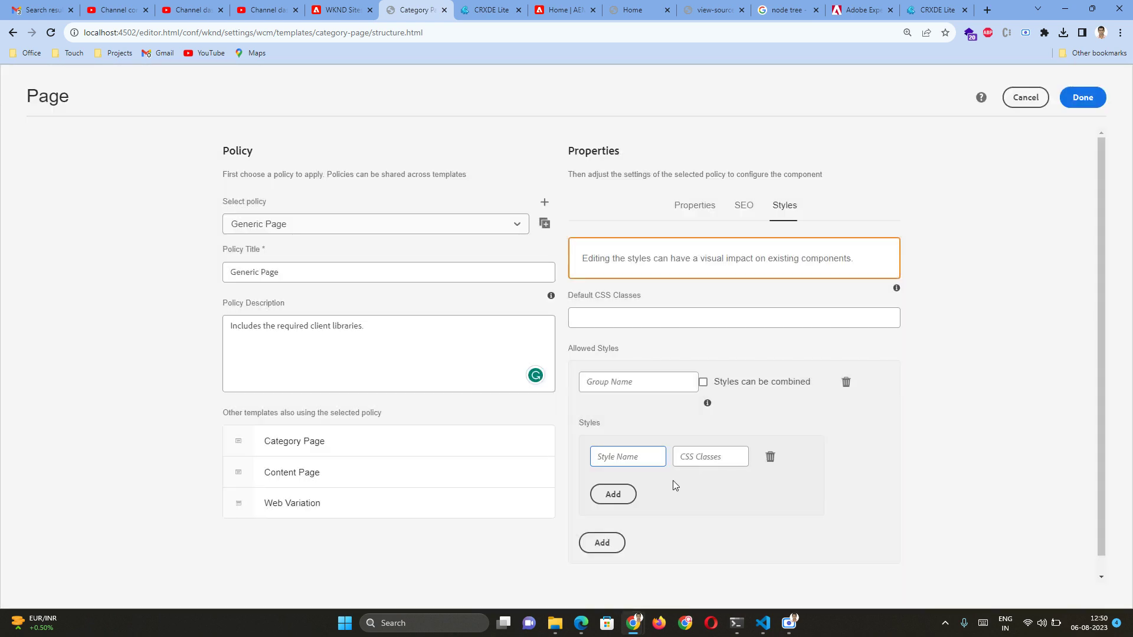
click(768, 463)
click(735, 383)
click(851, 382)
click(734, 385)
click(1032, 101)
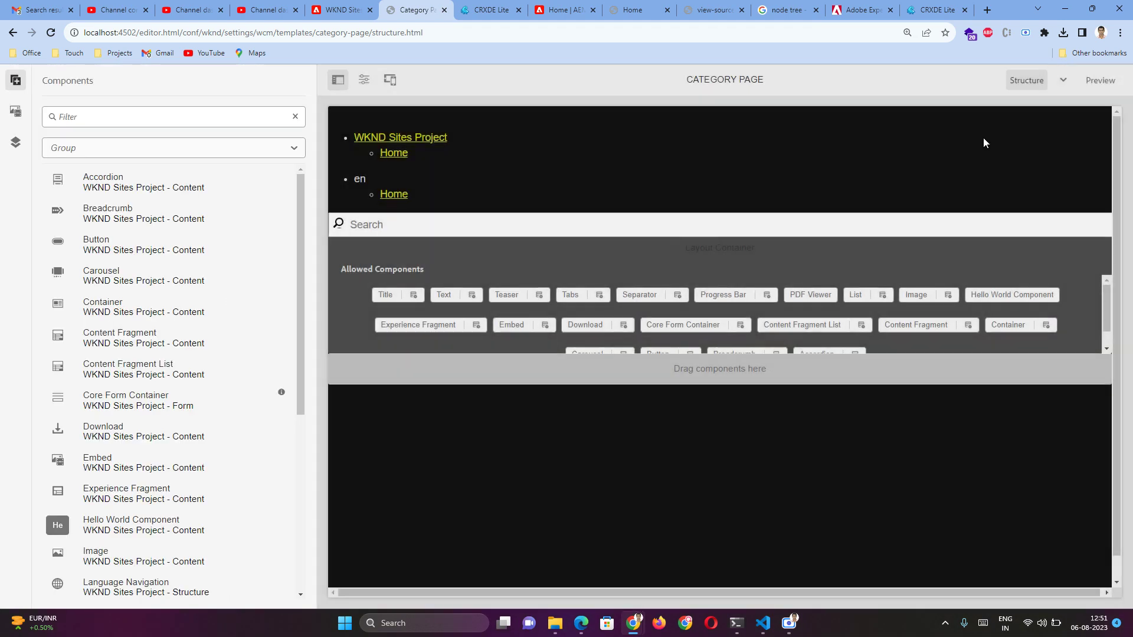
- Open the layout container's policy and look through its list of allowed component groups
click(646, 263)
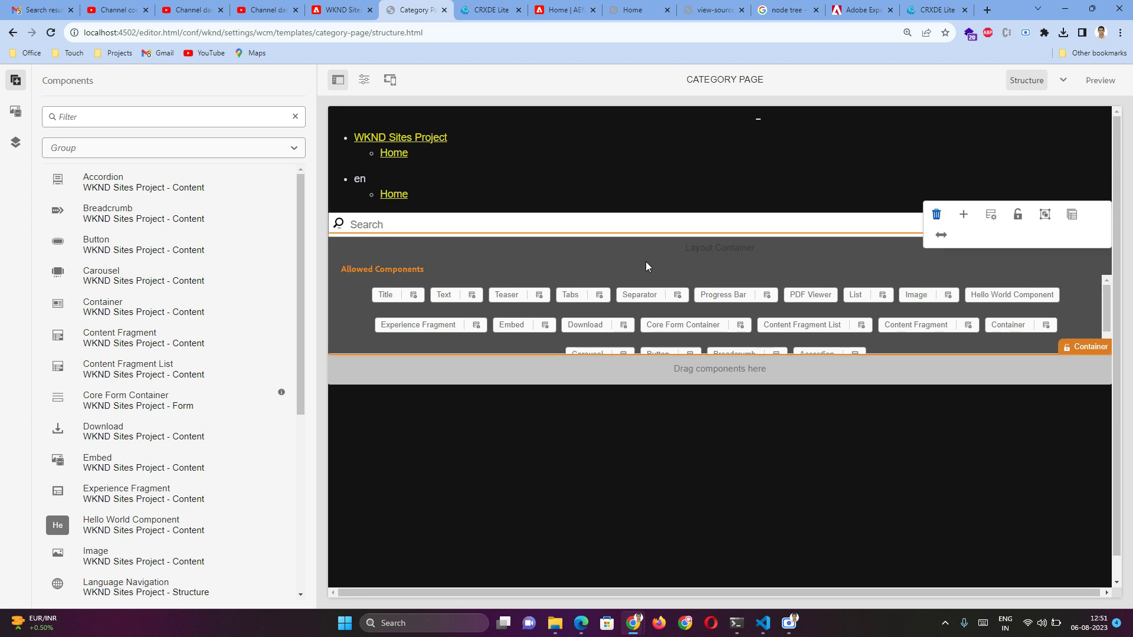
scroll(560, 308, down, 1)
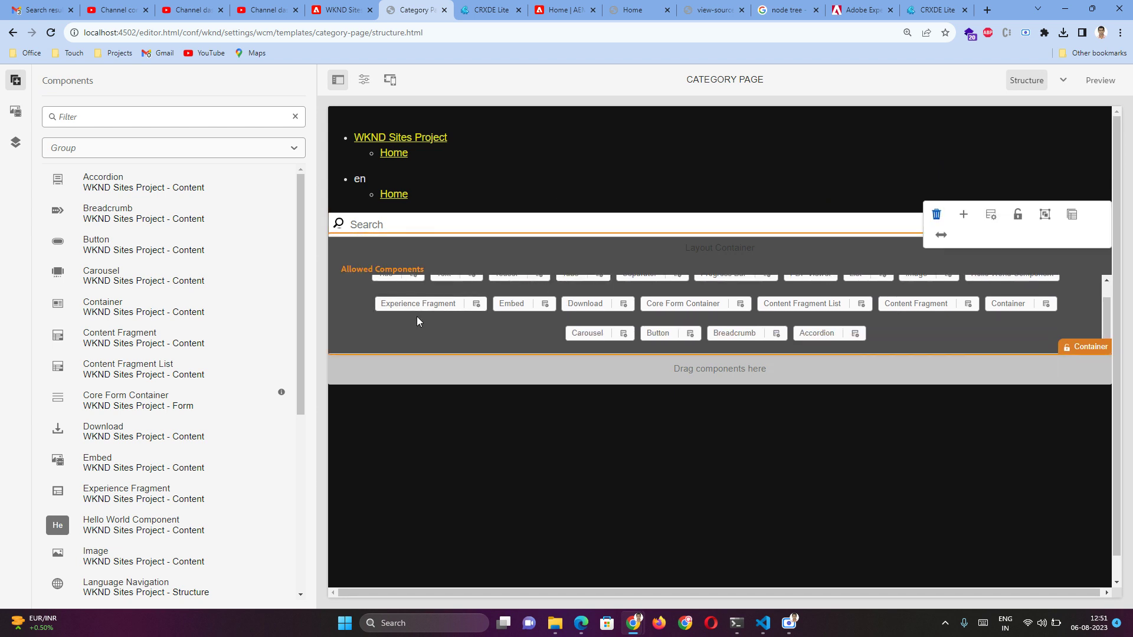
scroll(419, 316, up, 1)
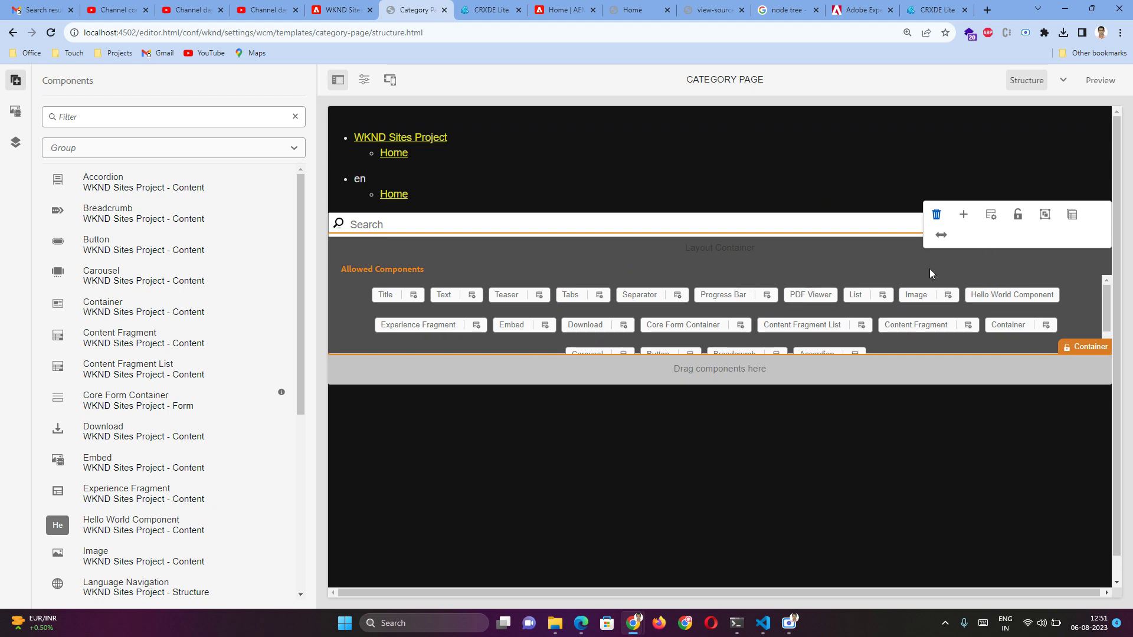
click(989, 220)
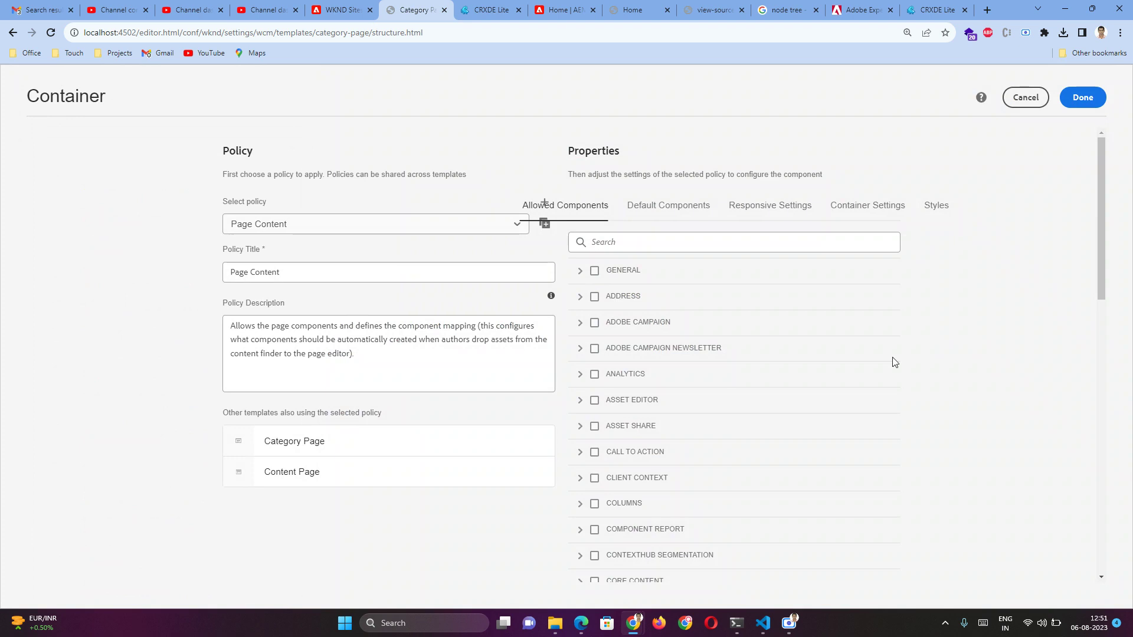
scroll(677, 357, down, 5)
scroll(678, 354, up, 1)
scroll(677, 351, down, 10)
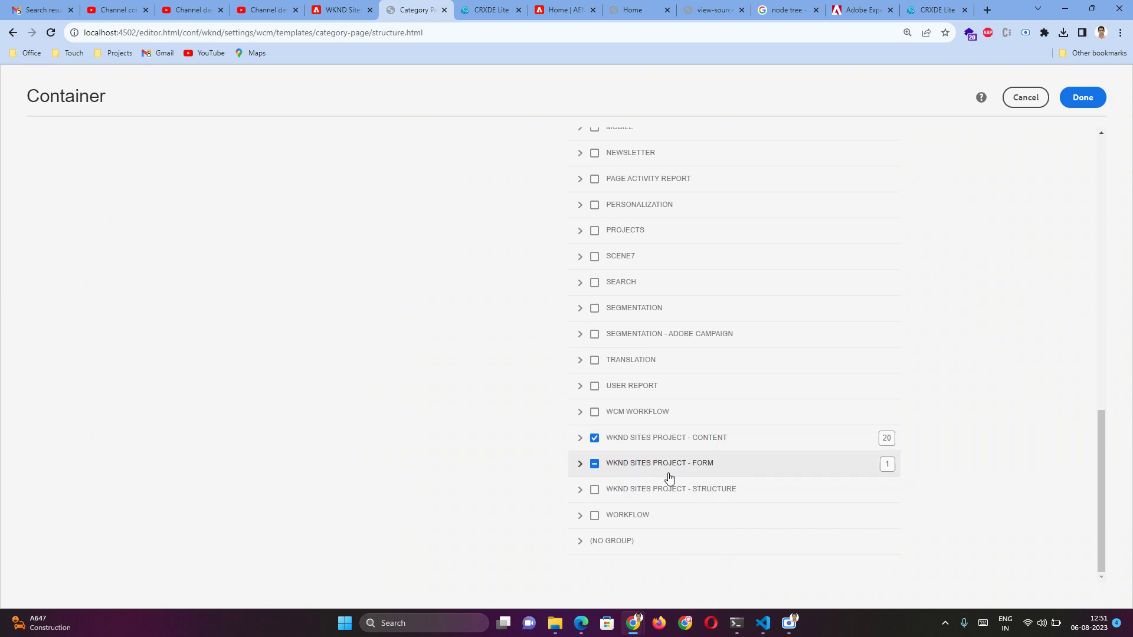
- Examine which components the container policy allows in the WKND Sites Project - Content and WKND Sites Project - Form groups
click(580, 439)
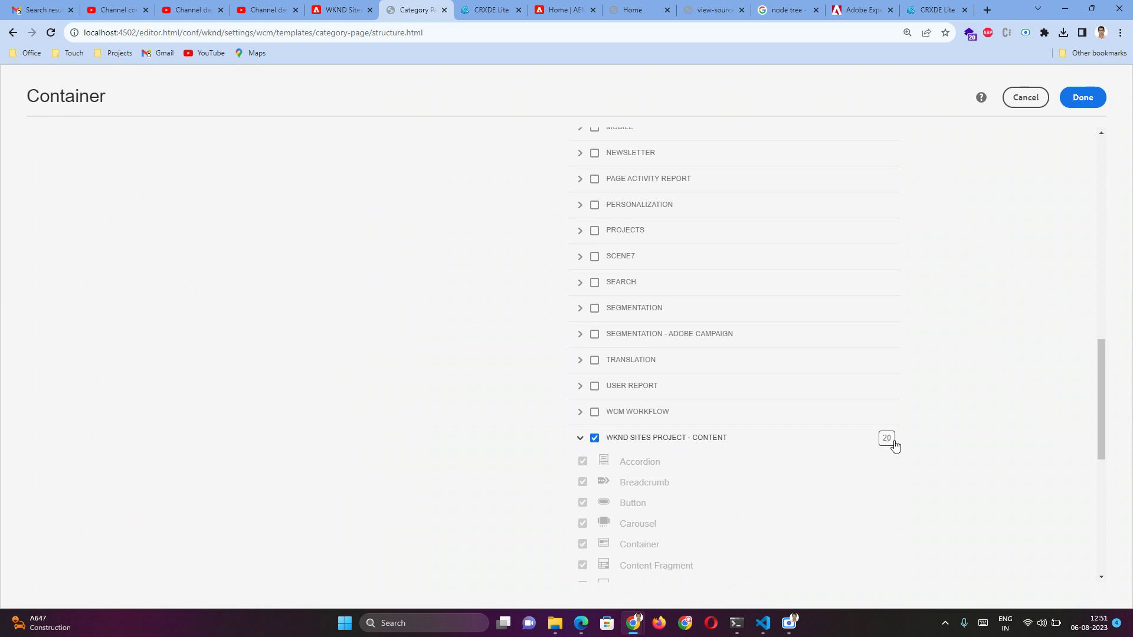
scroll(732, 354, down, 3)
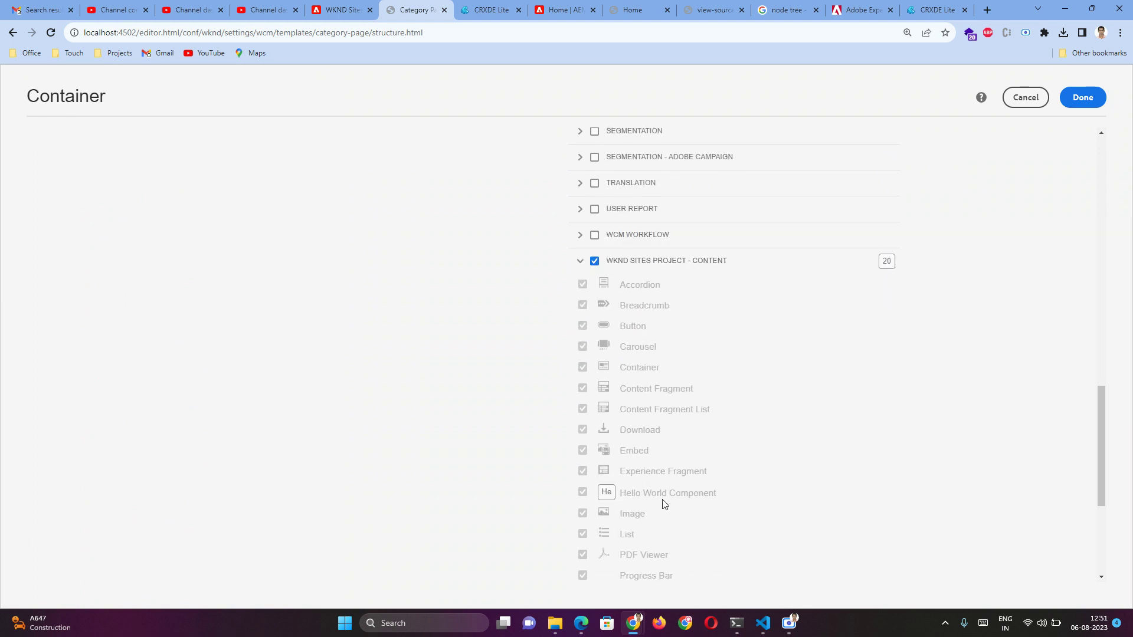
click(581, 267)
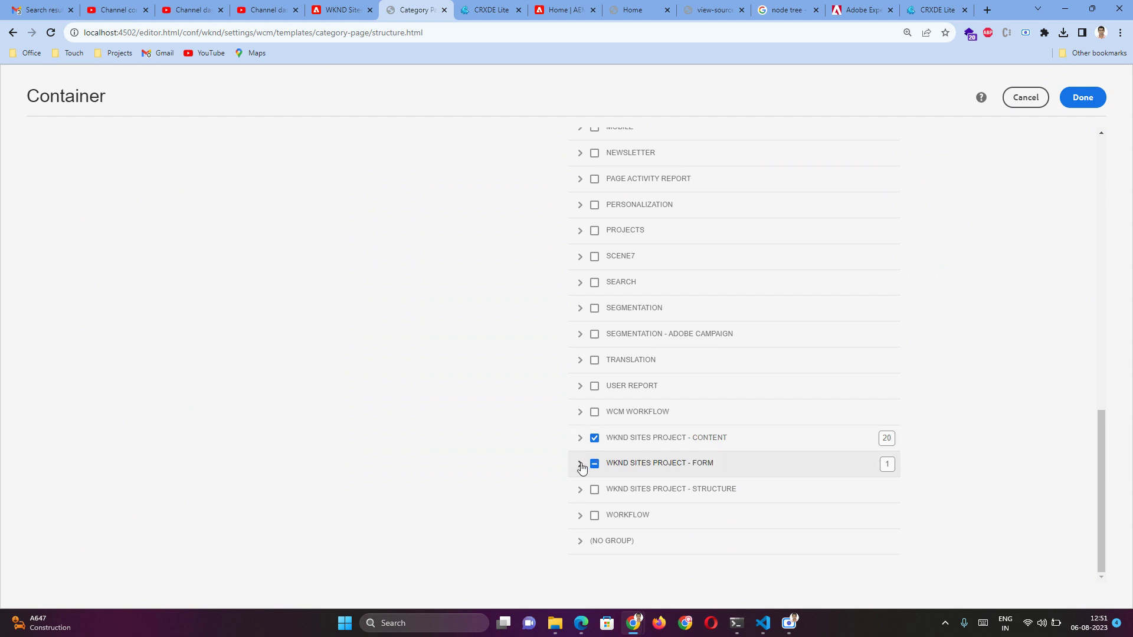
click(580, 463)
scroll(579, 467, down, 2)
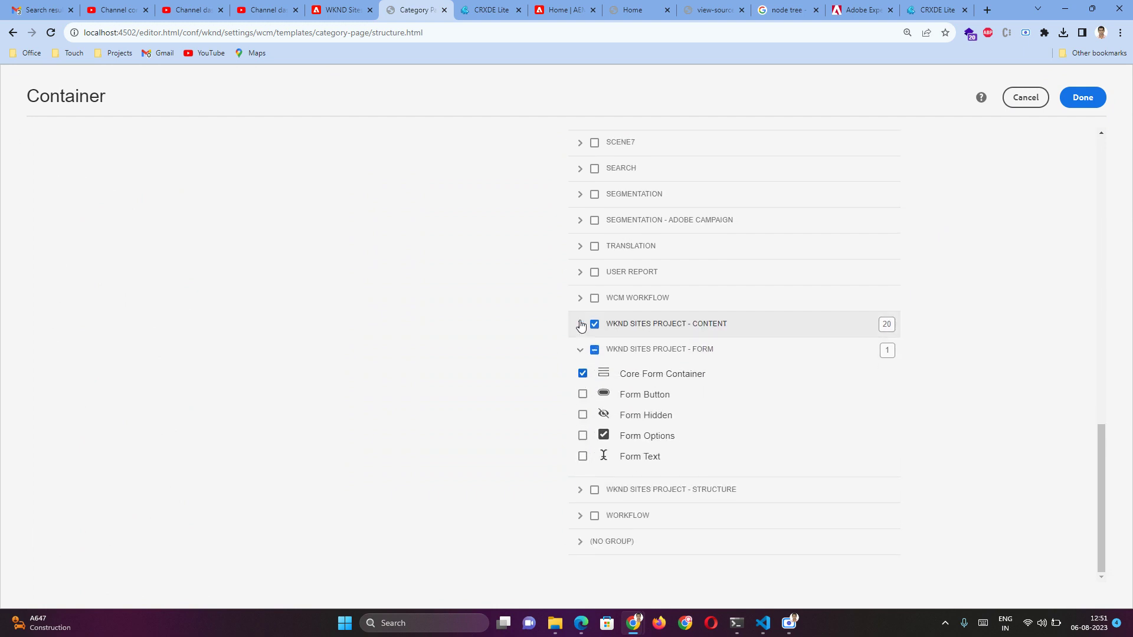
click(580, 351)
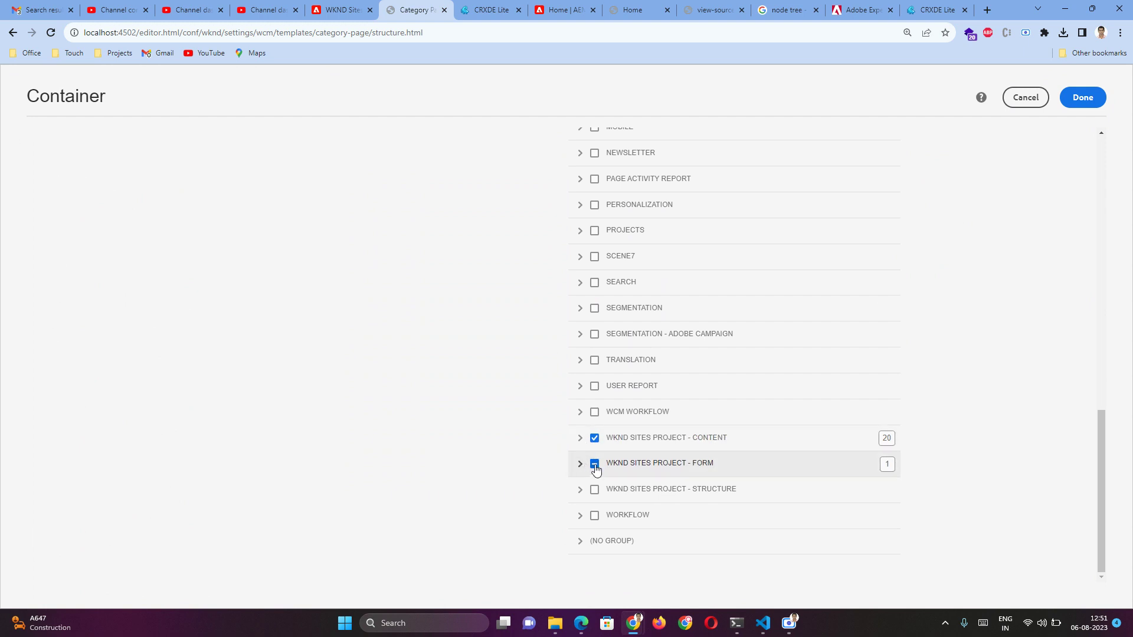
scroll(590, 460, up, 4)
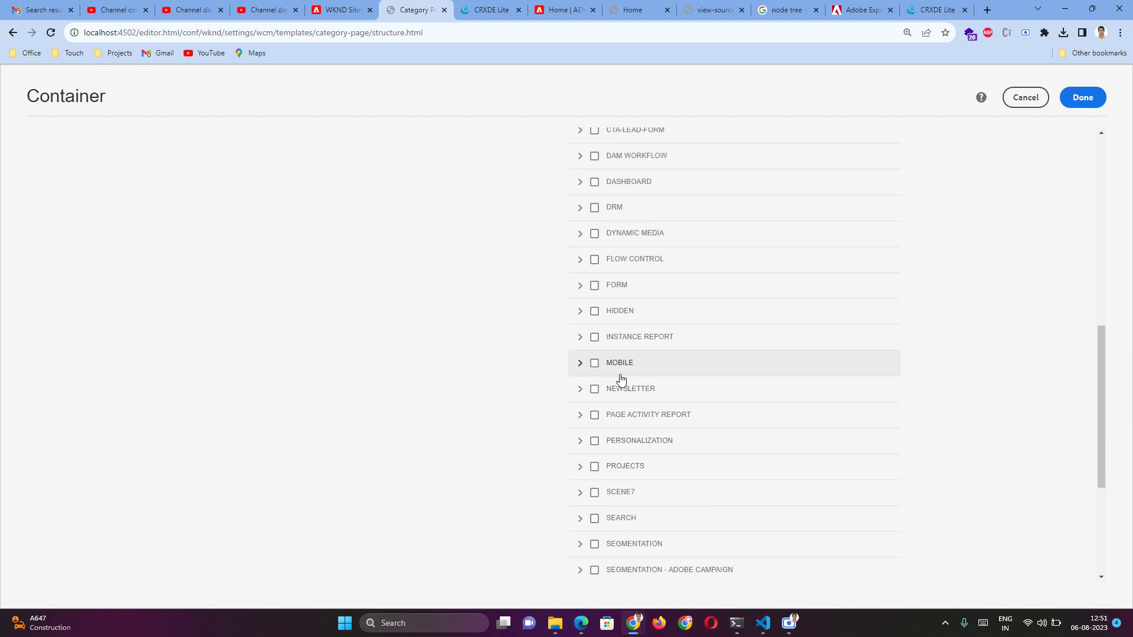
scroll(635, 313, up, 4)
scroll(642, 316, up, 5)
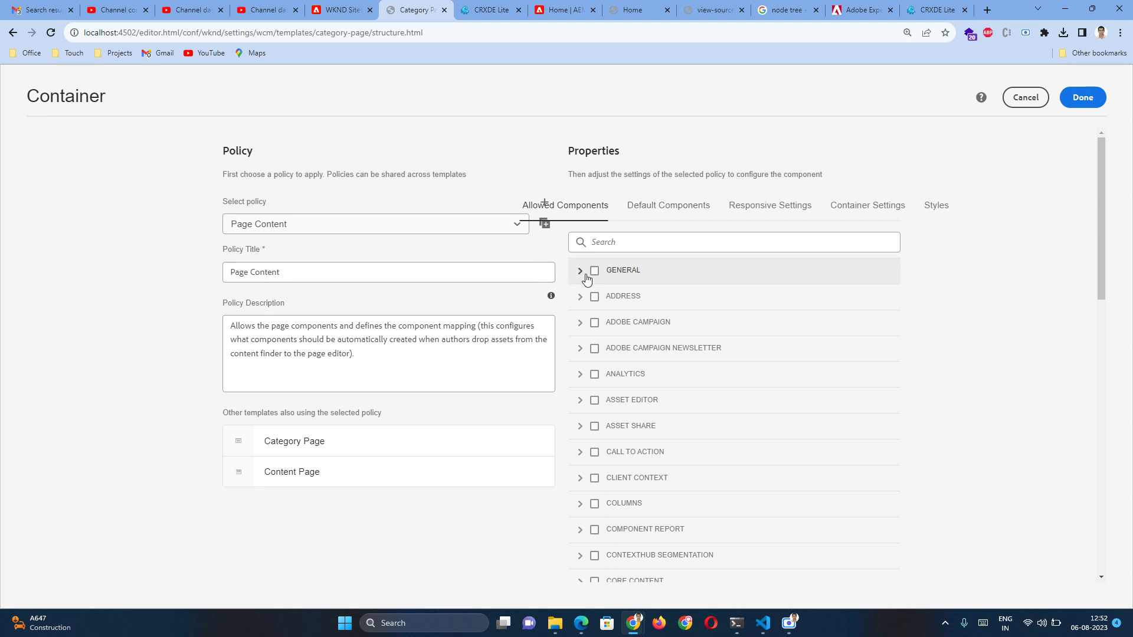
- Review the container policy's default component mappings for Image, Experience Fragment and Content Fragment, including their mime types
click(684, 210)
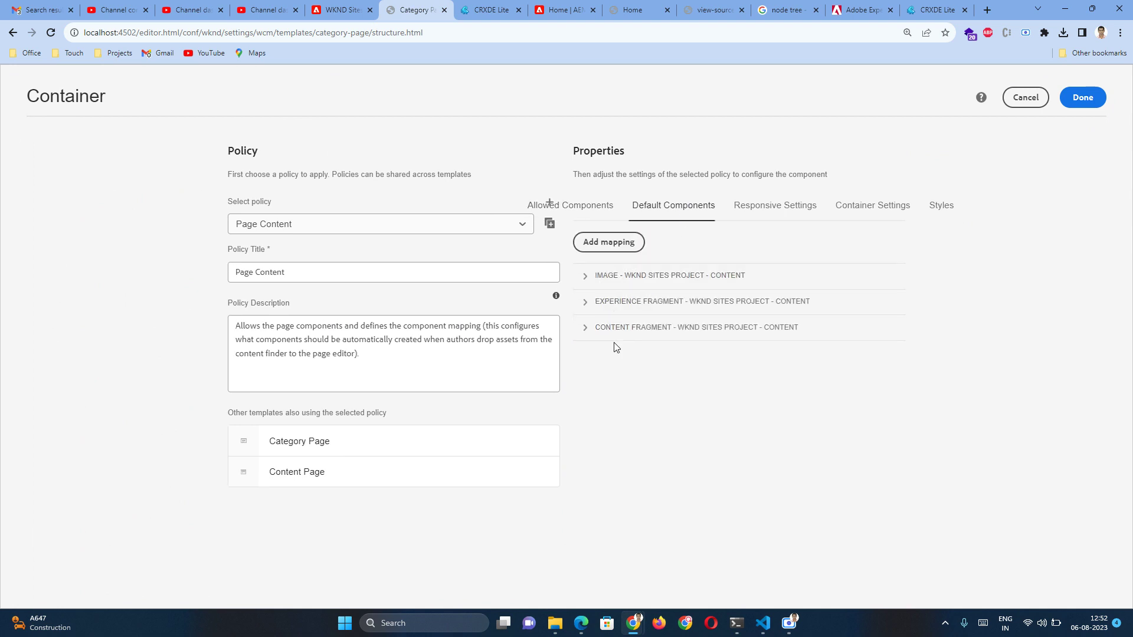
click(585, 277)
click(585, 279)
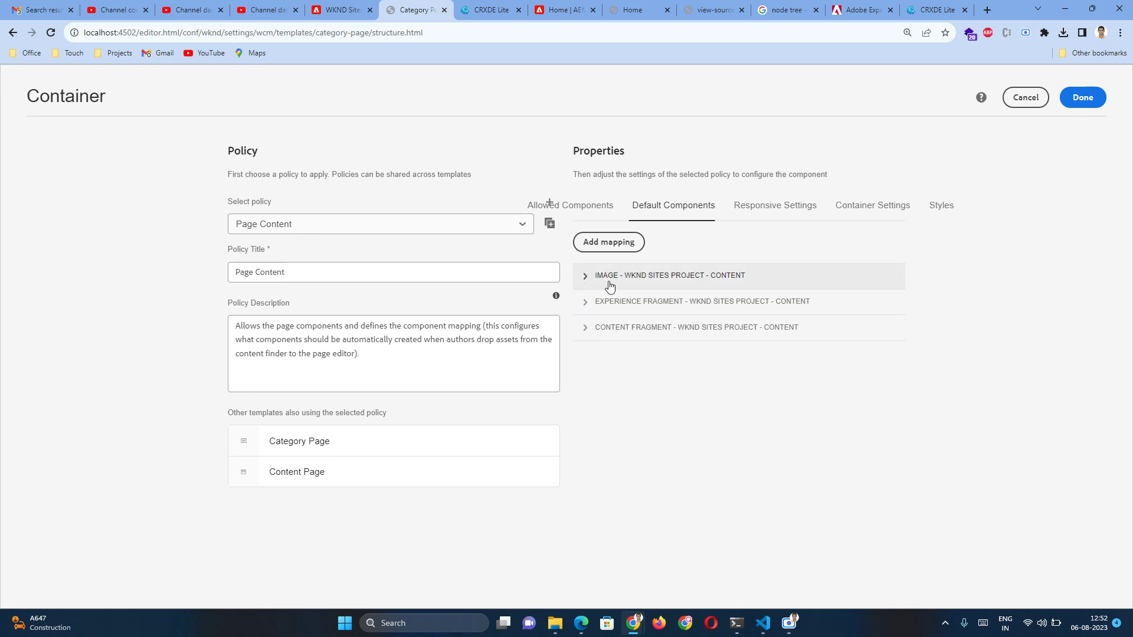
click(588, 304)
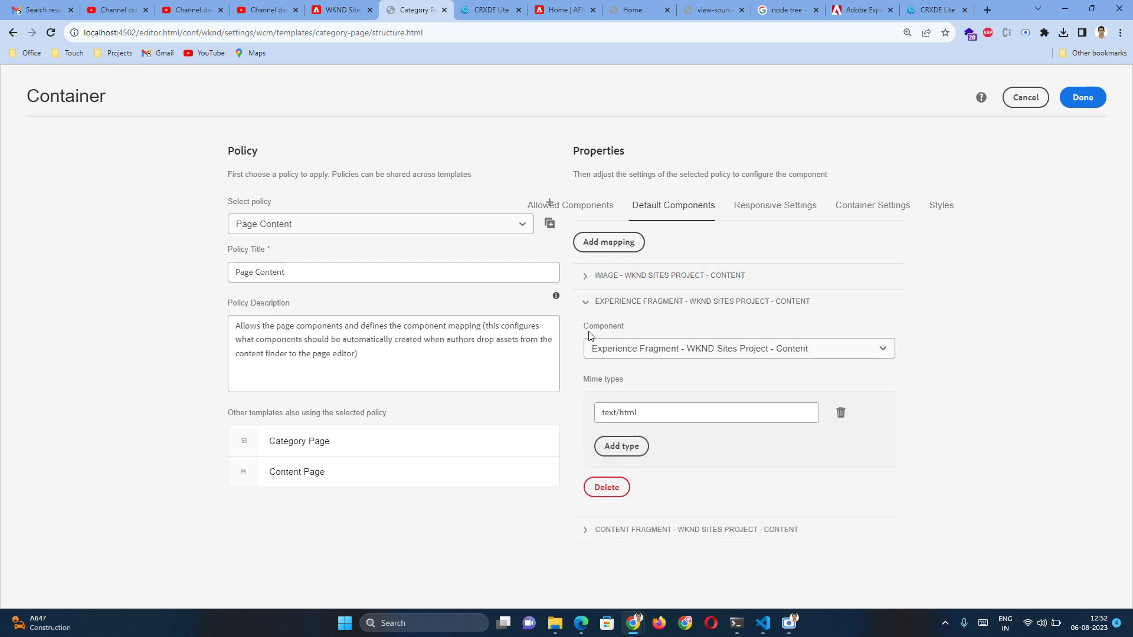
click(586, 303)
click(586, 327)
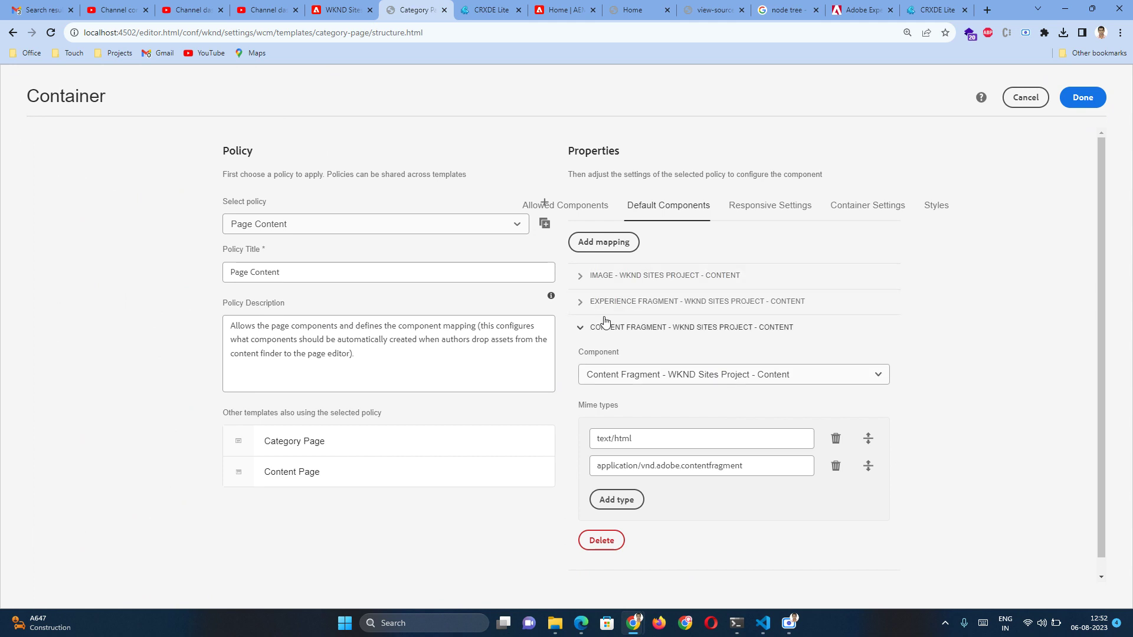
click(580, 329)
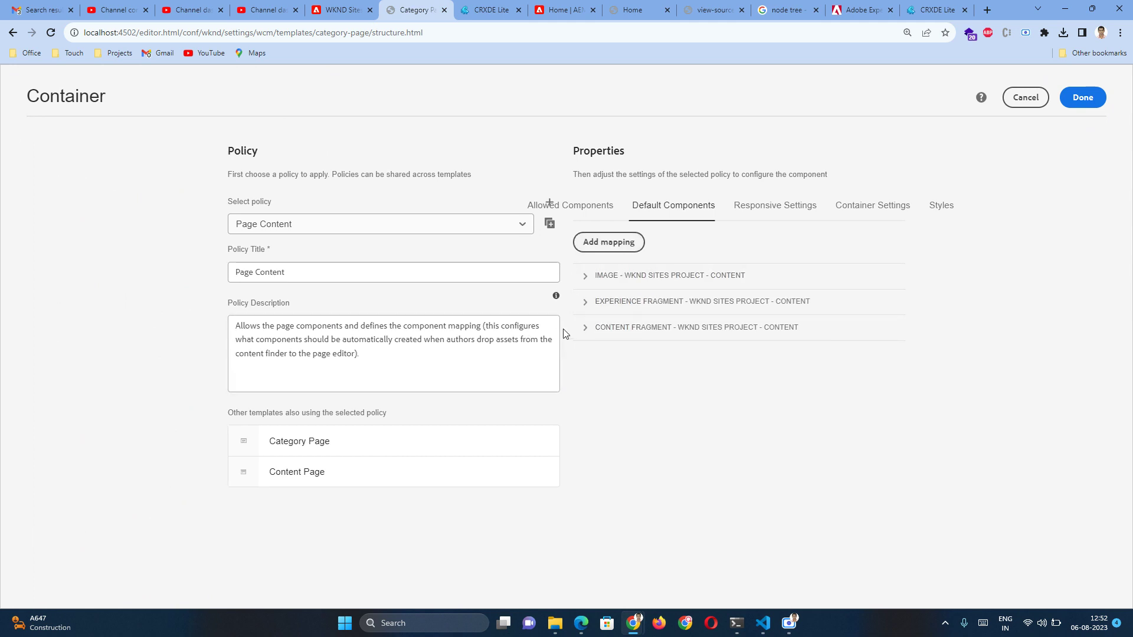
click(329, 266)
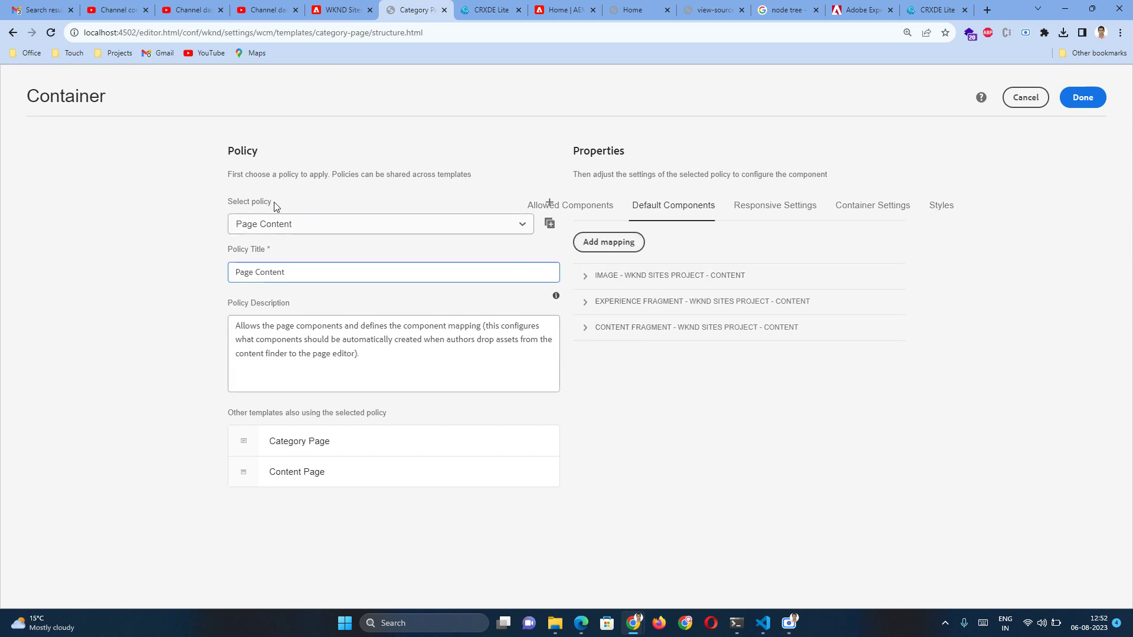
- Look through the container policy's selectable policies, its responsive column setting and its container layout and background settings
click(310, 230)
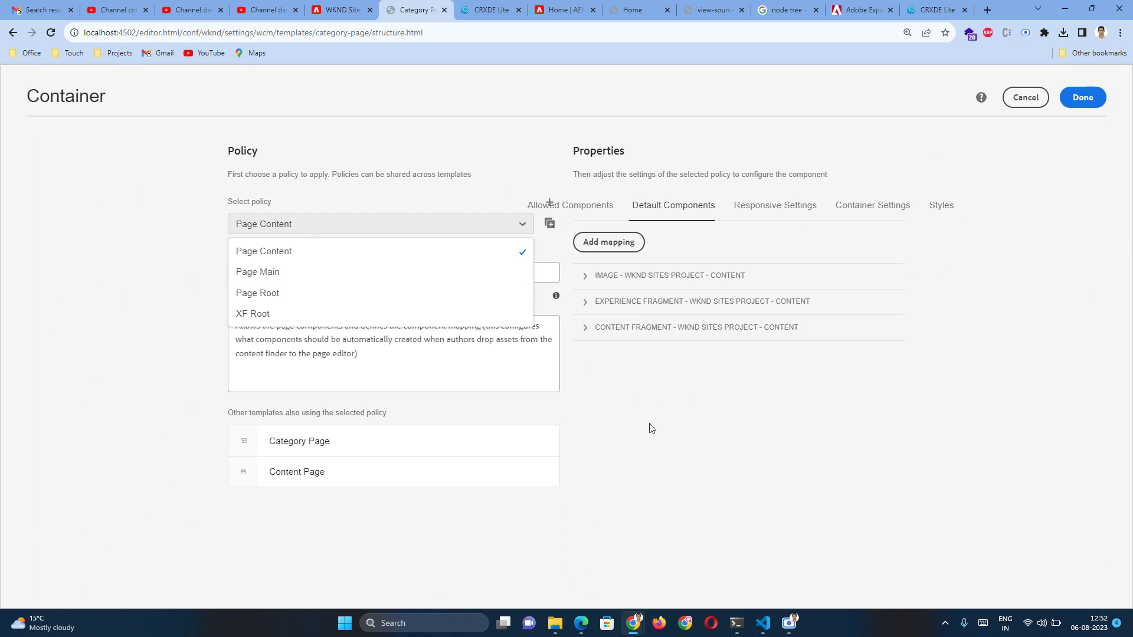
click(719, 311)
click(777, 209)
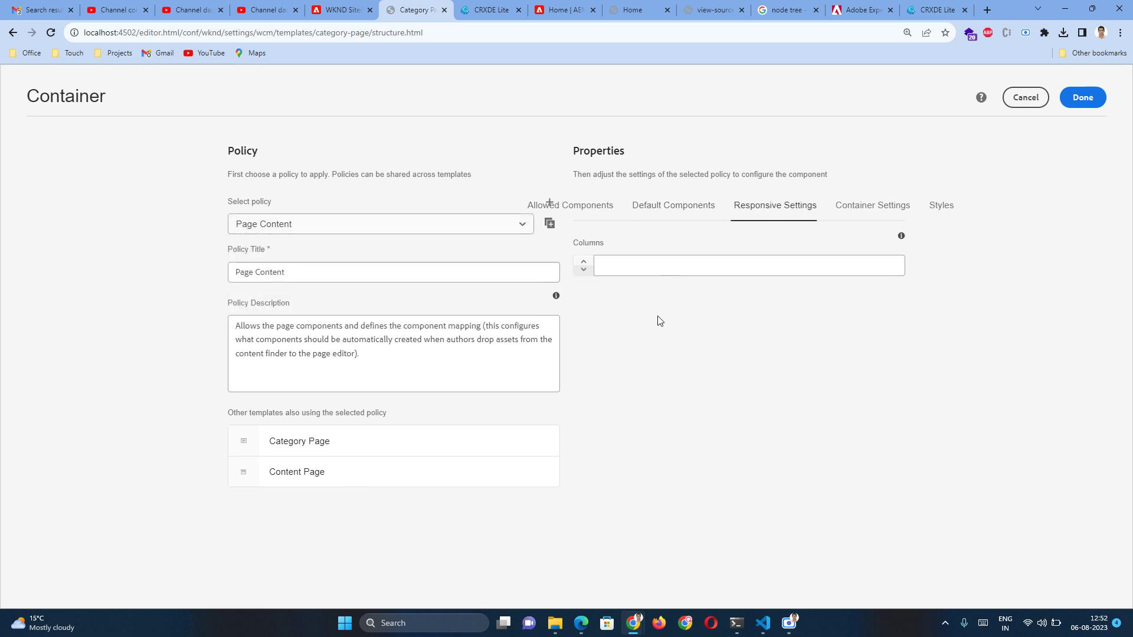
click(870, 208)
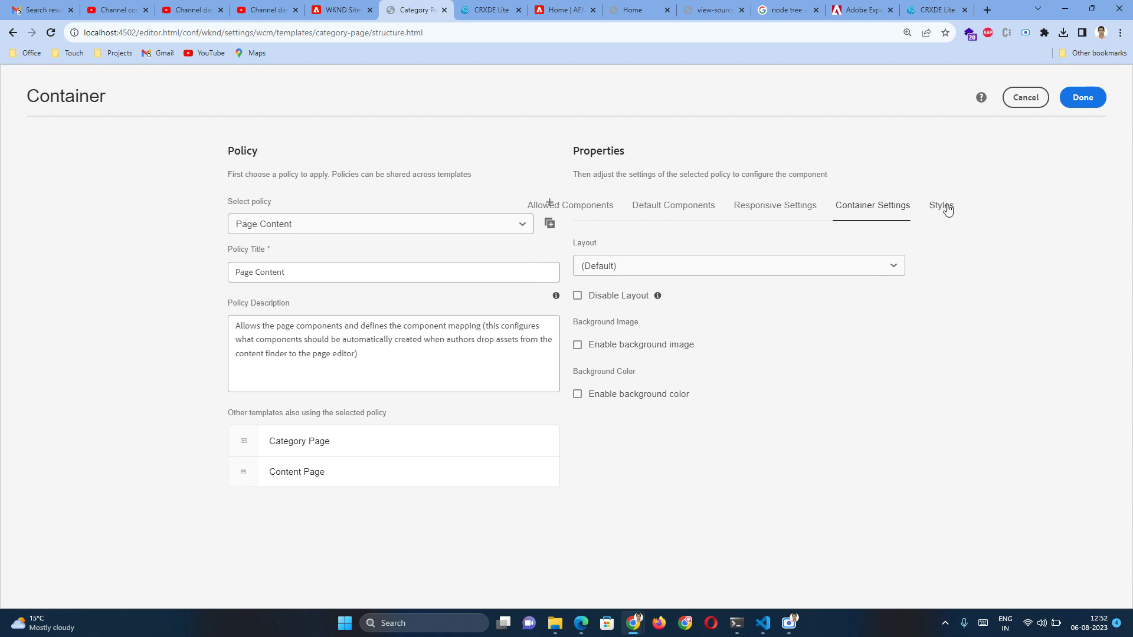
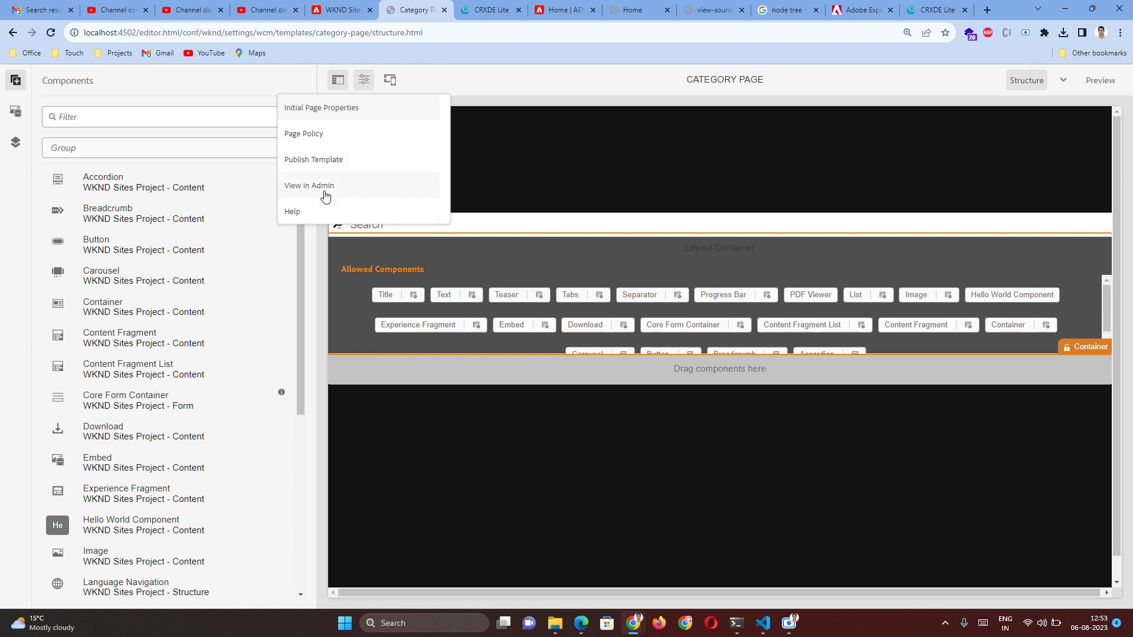
- Switch to CRXDE Lite and refresh the whole repository tree from the root node
click(493, 9)
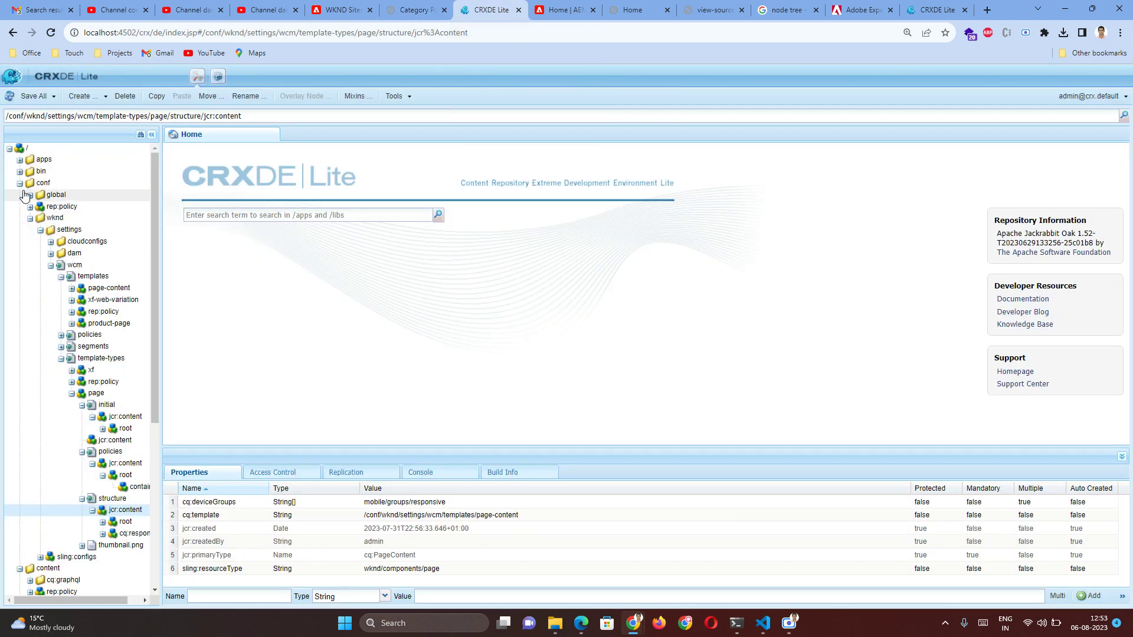
click(22, 149)
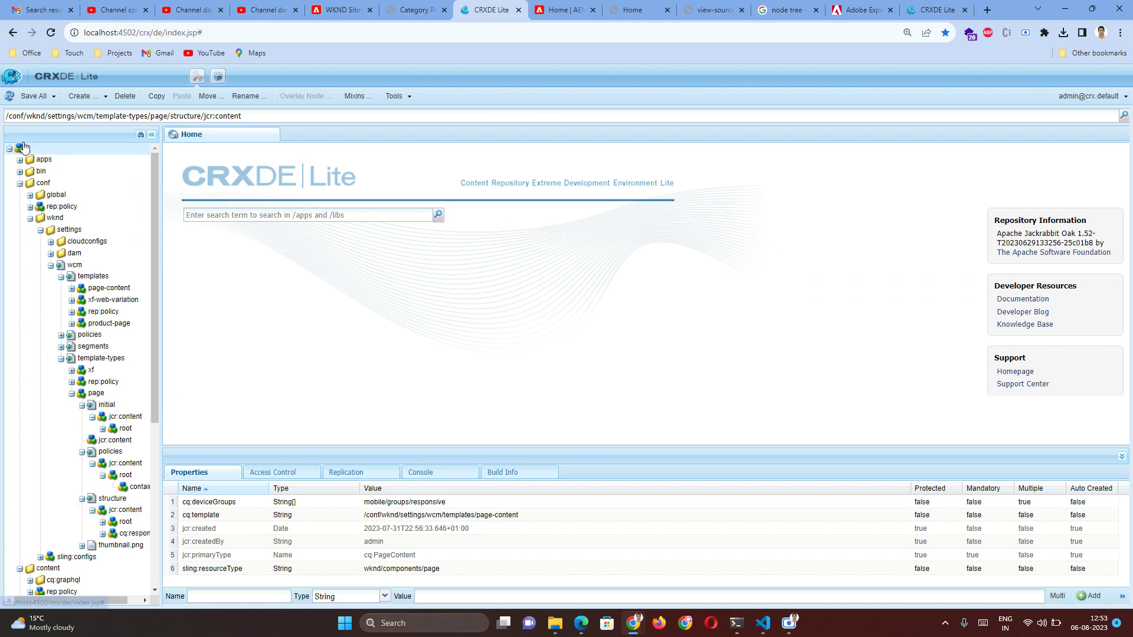
click(13, 97)
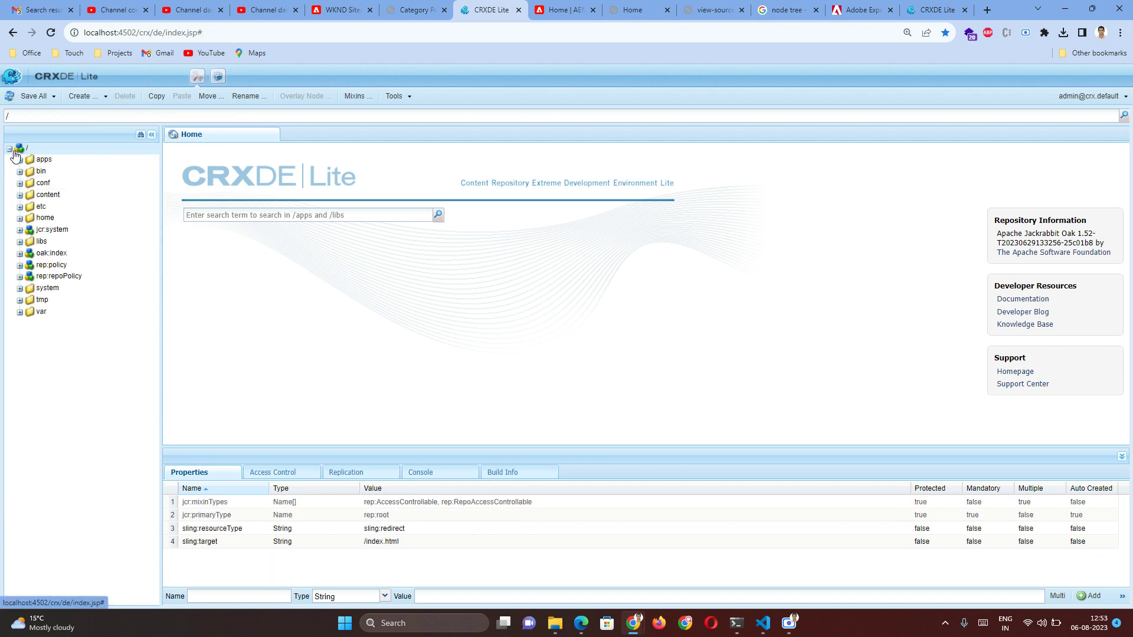
- Expand the repository tree to the category-page template node under /conf/wknd/settings/wcm/templates
click(20, 183)
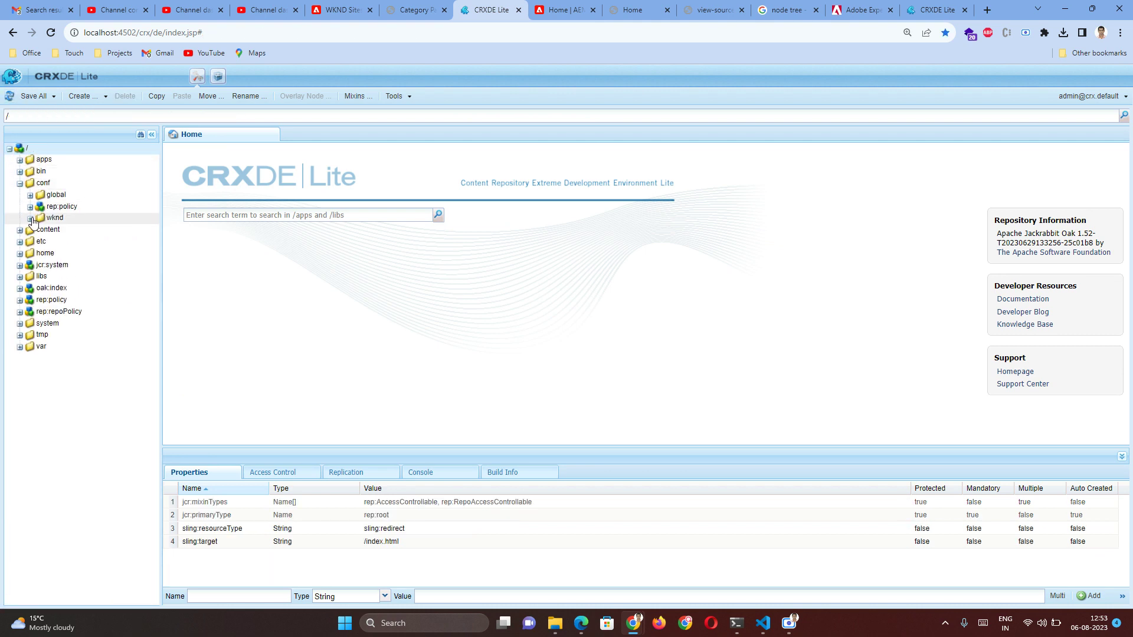
click(30, 219)
click(41, 230)
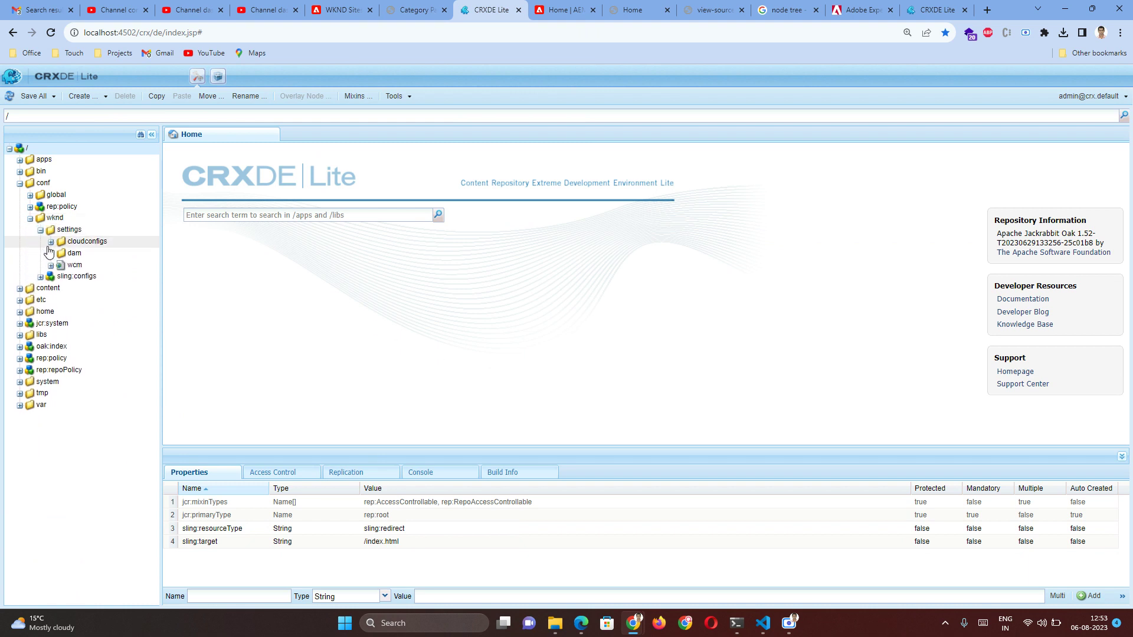
click(51, 265)
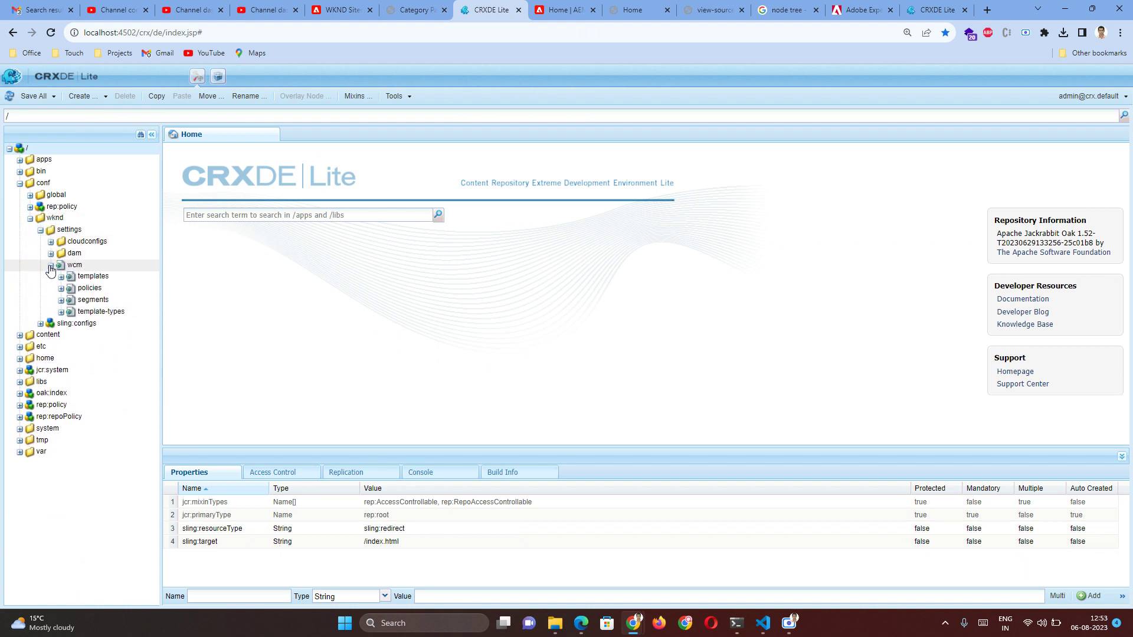
click(61, 277)
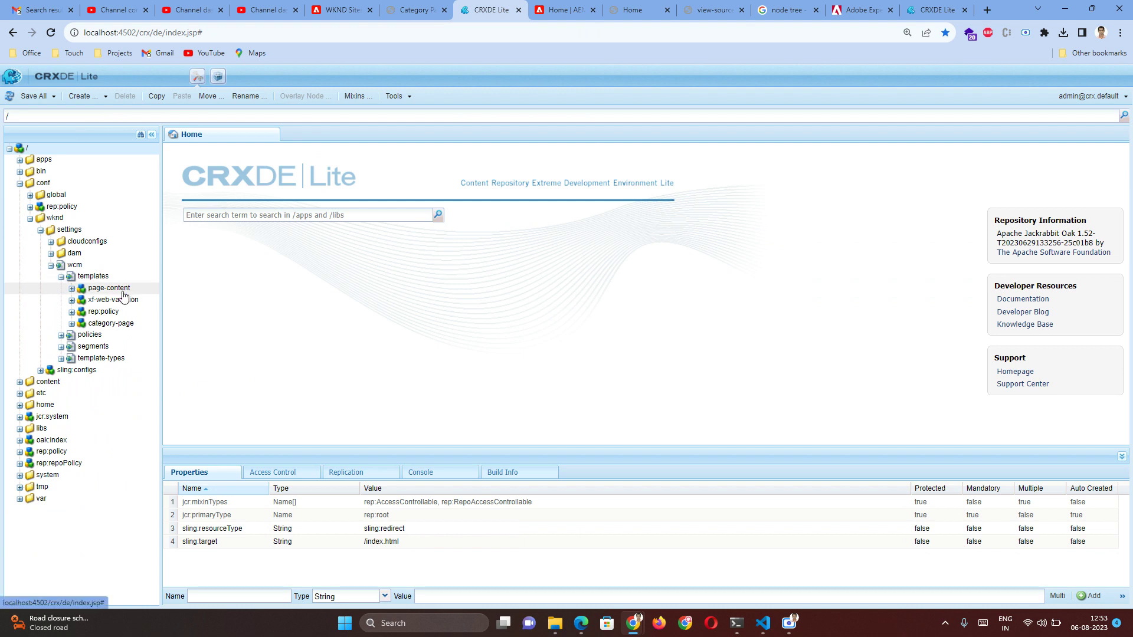
double_click(126, 326)
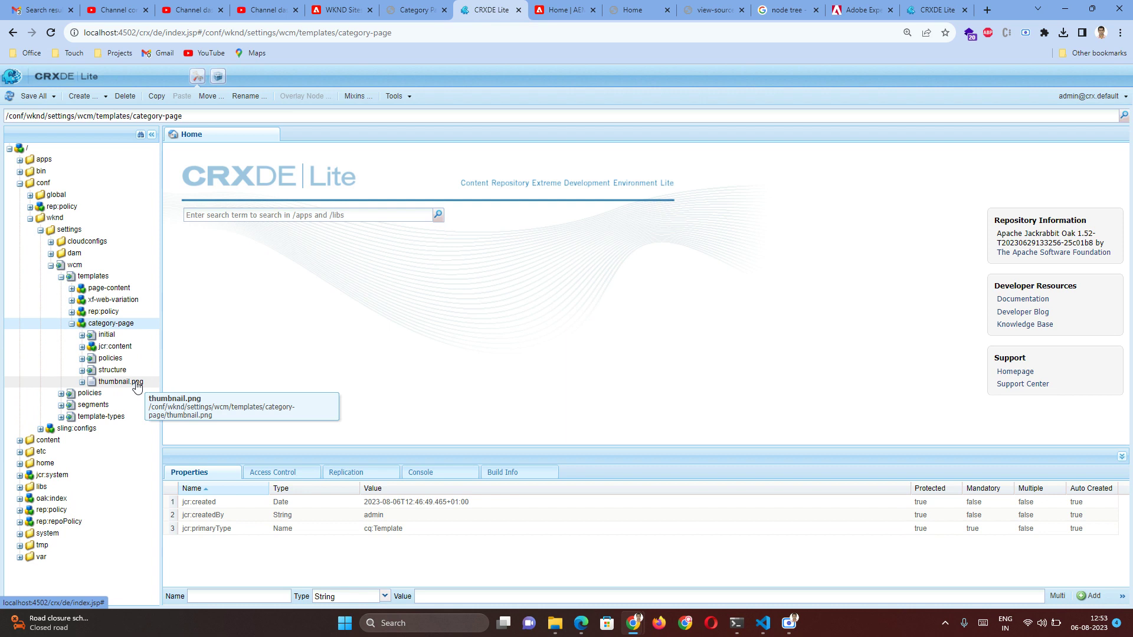
- Inspect the category-page initial content down to its root container, widening the tree as needed, and view the template's own jcr:content properties
click(118, 335)
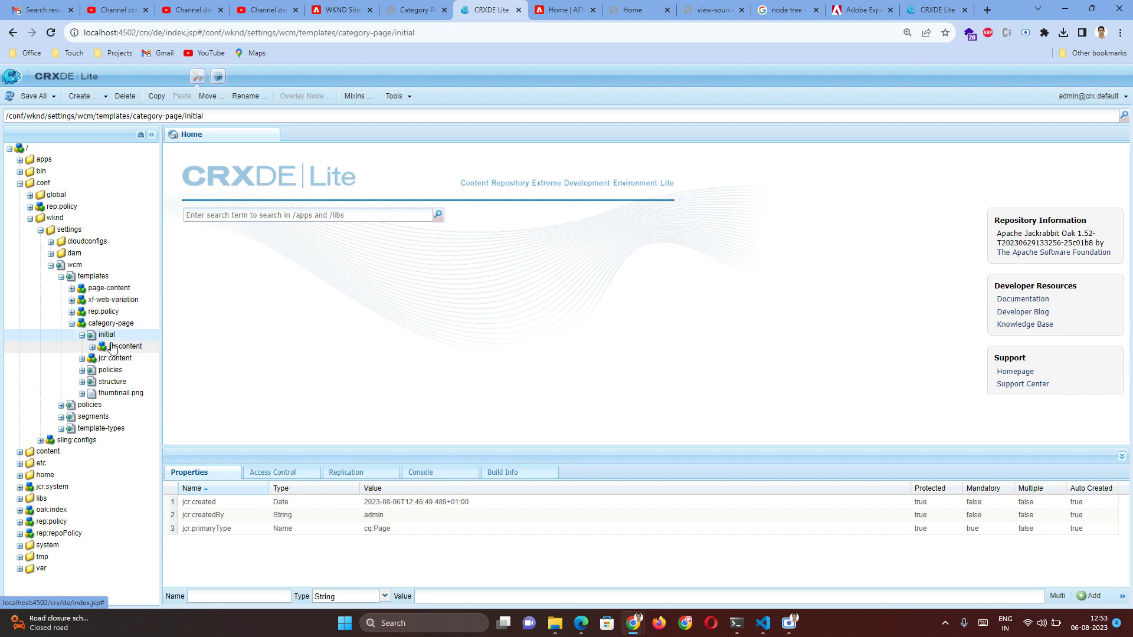
click(131, 348)
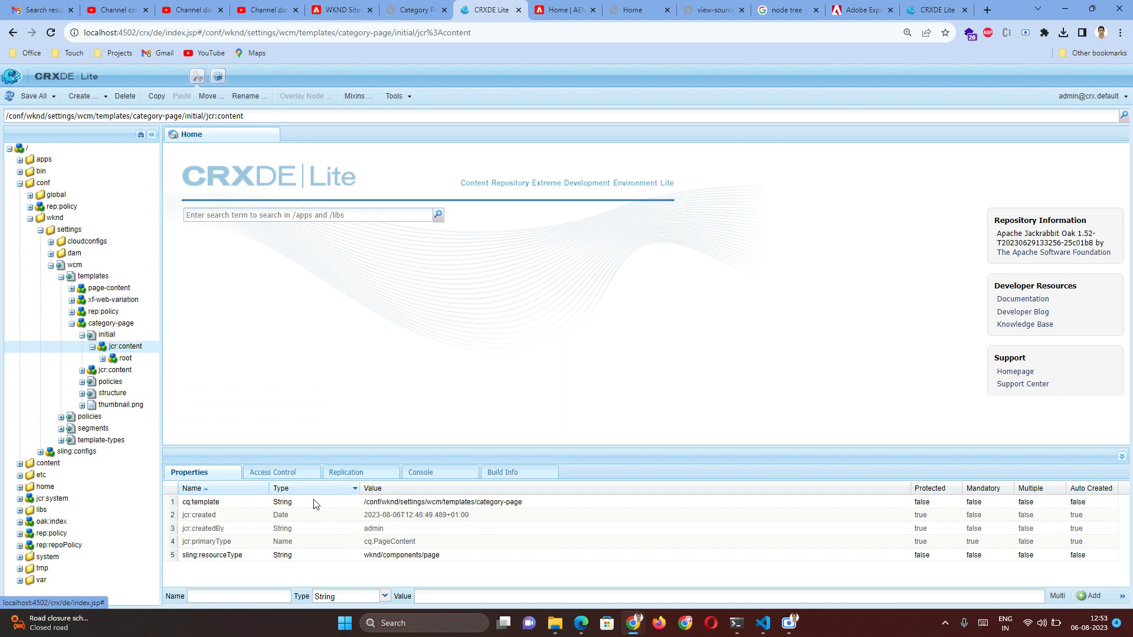
click(113, 359)
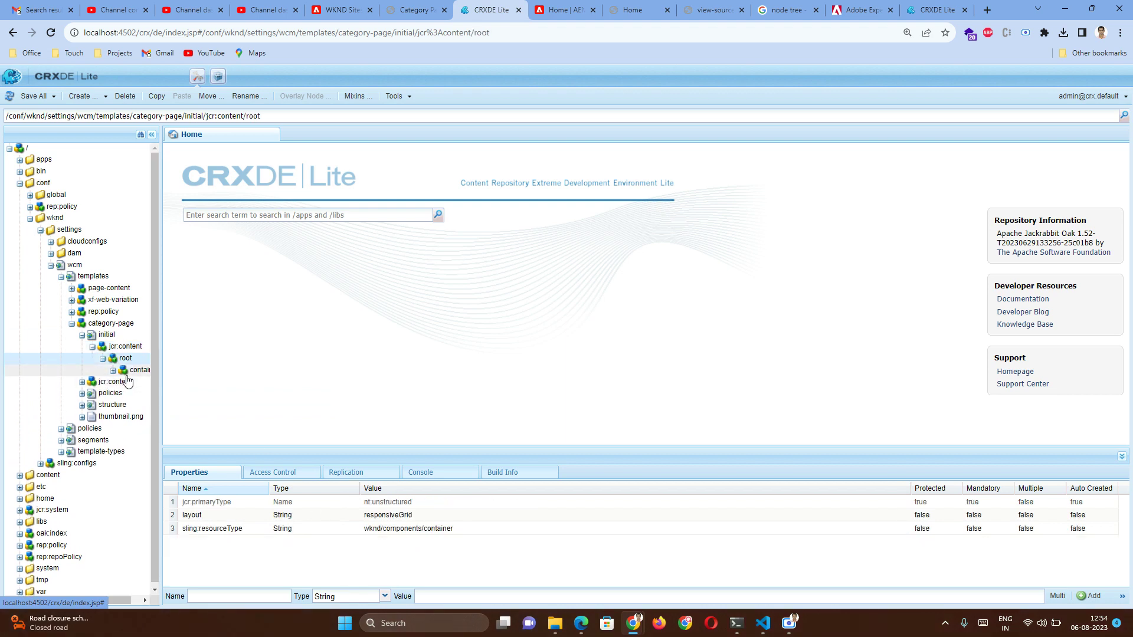
click(135, 371)
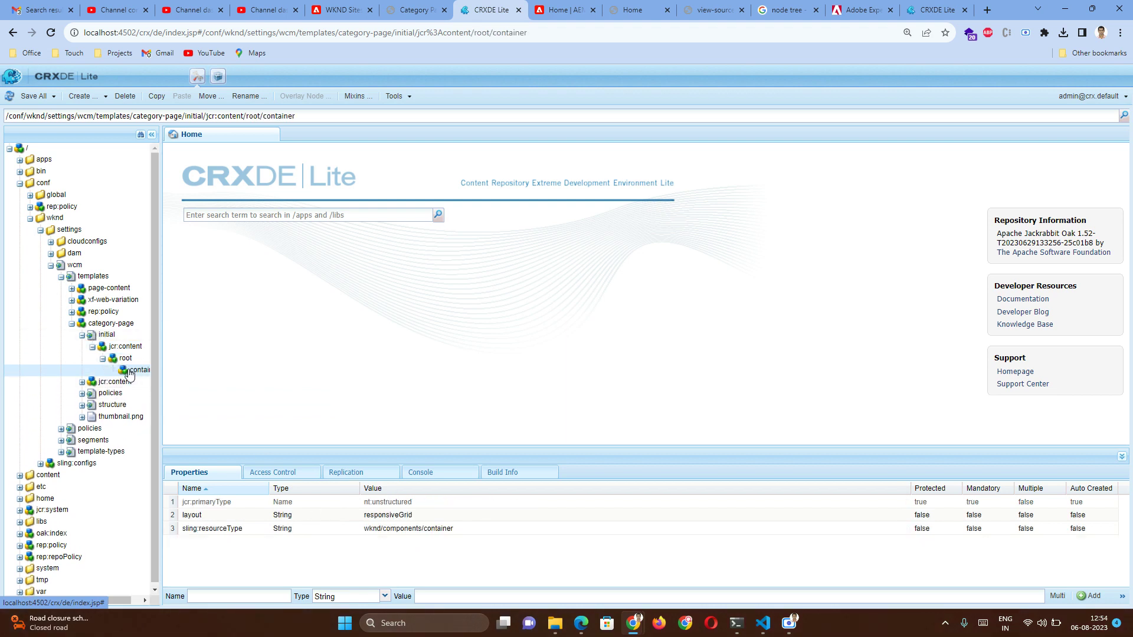
drag(154, 375, 206, 379)
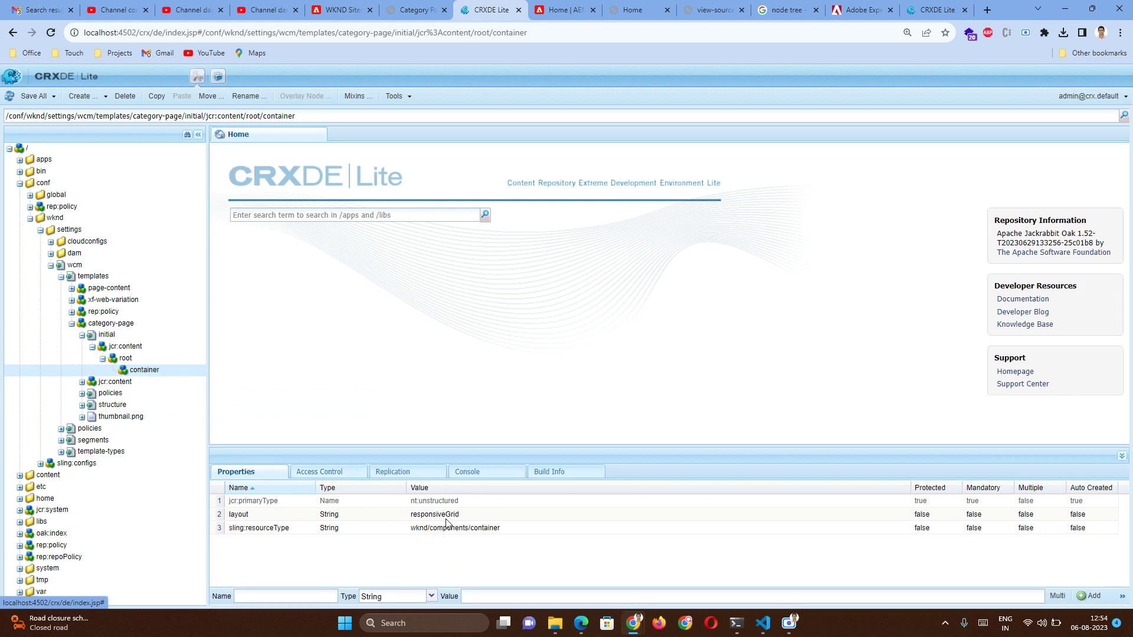
click(127, 381)
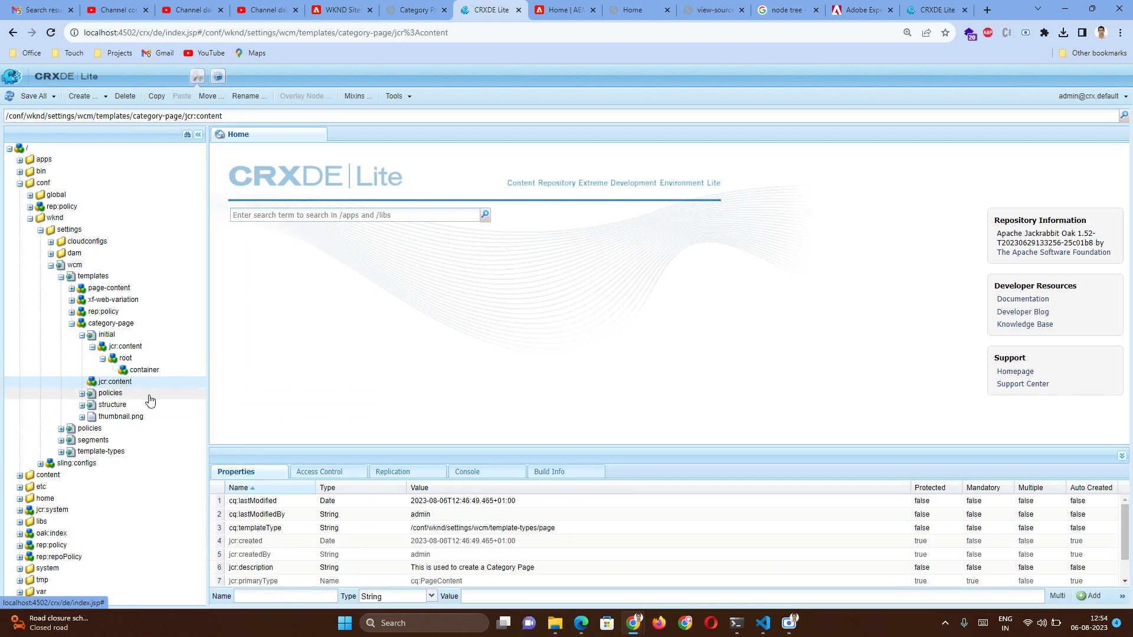
- Expand the category-page policies node through jcr:content and root, and view the nested container's policy mapping properties
double_click(145, 394)
click(153, 406)
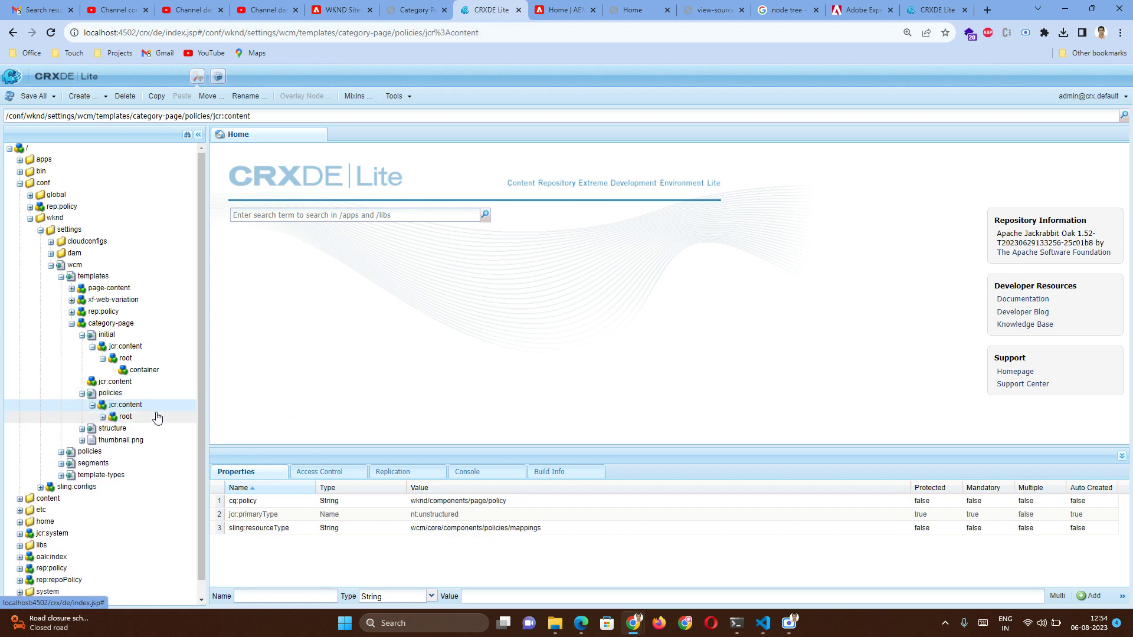
double_click(157, 417)
click(157, 429)
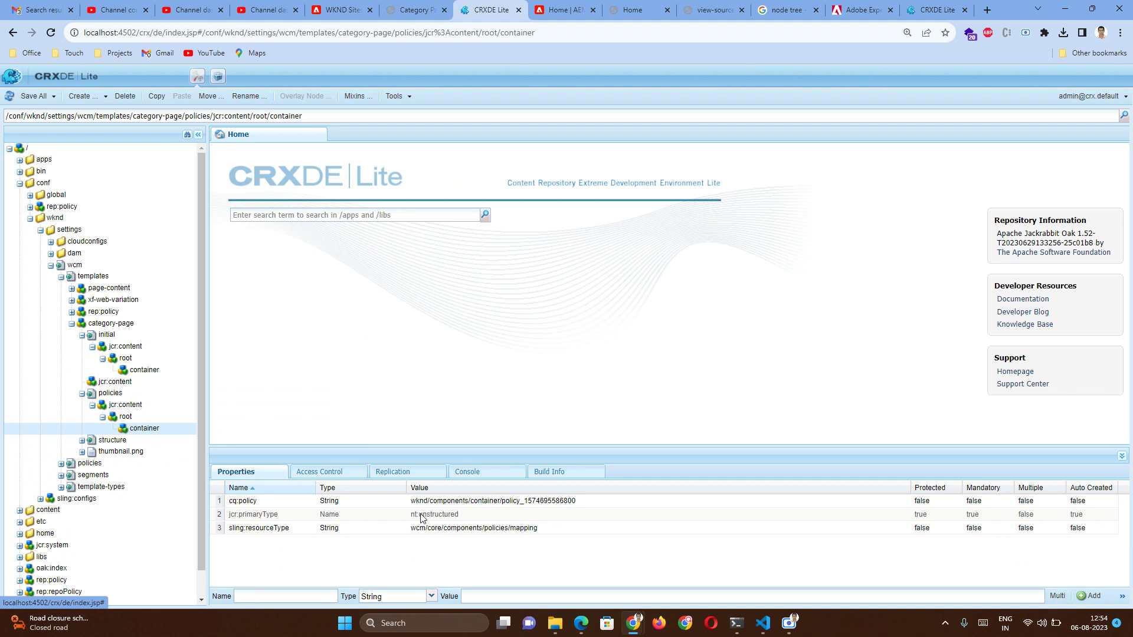
- Highlight the full cq:policy path of the container's policy mapping for reading, and leave the value without editing it
click(452, 505)
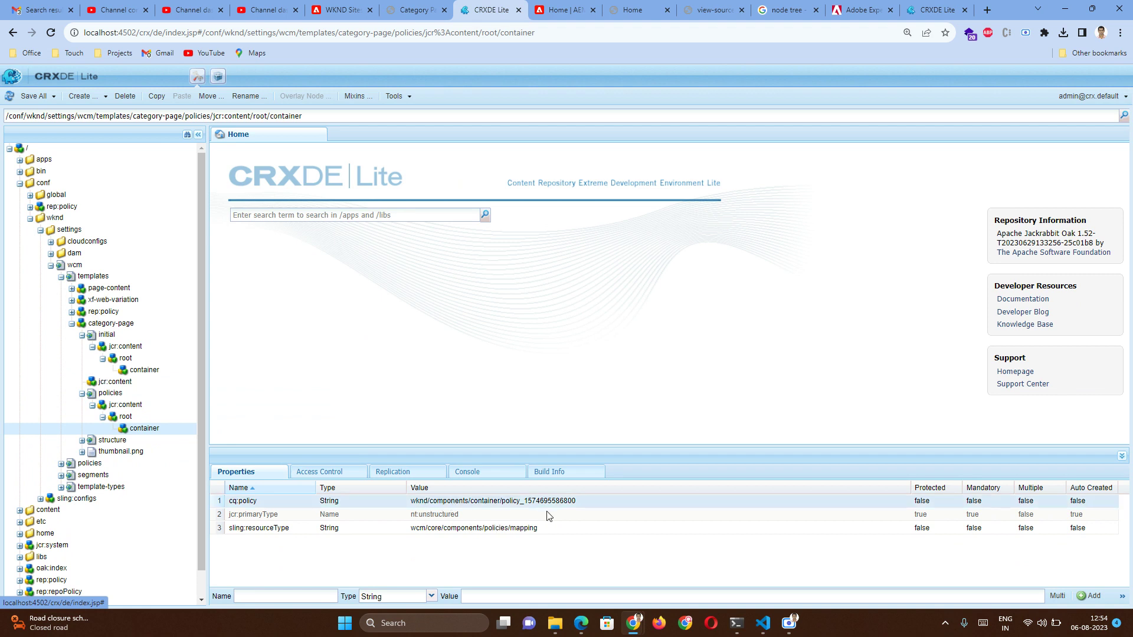
double_click(587, 503)
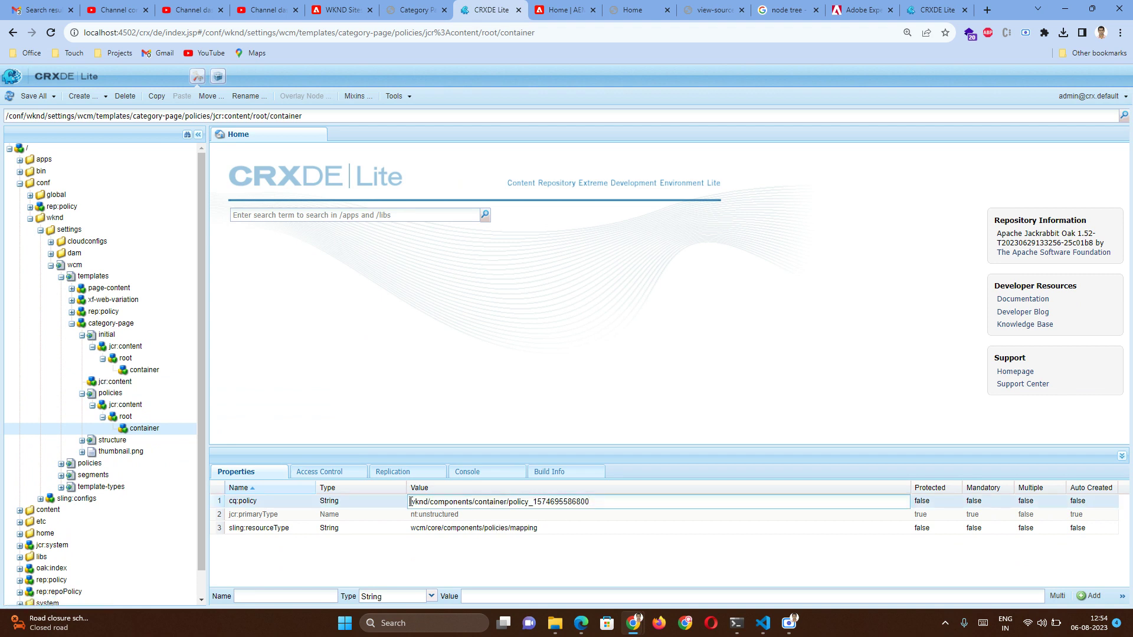
drag(410, 502, 610, 516)
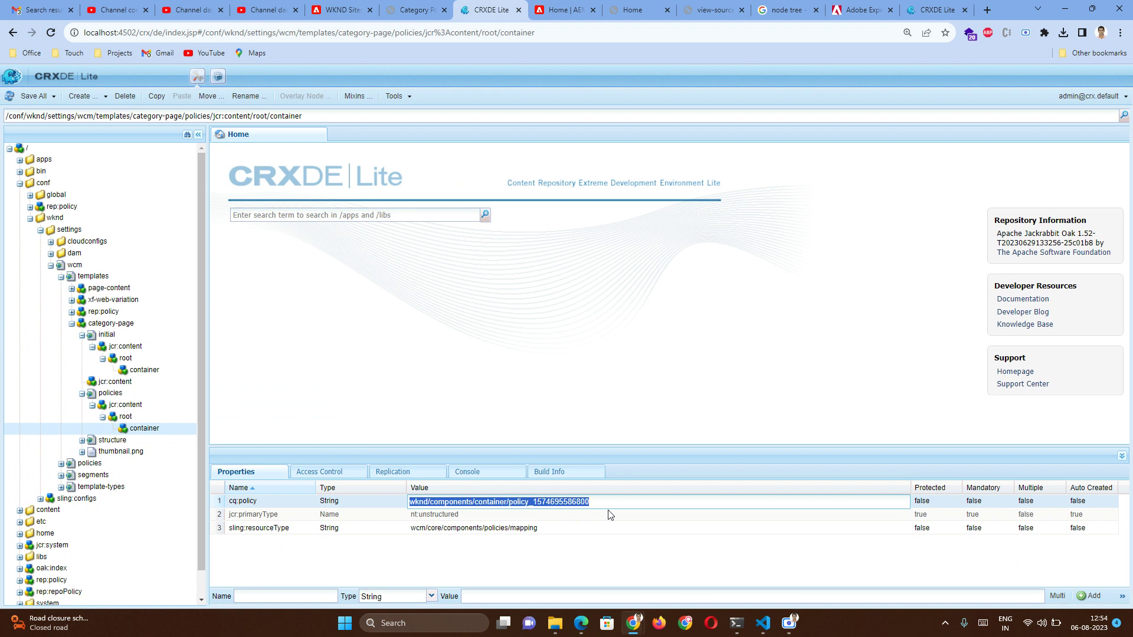
click(549, 544)
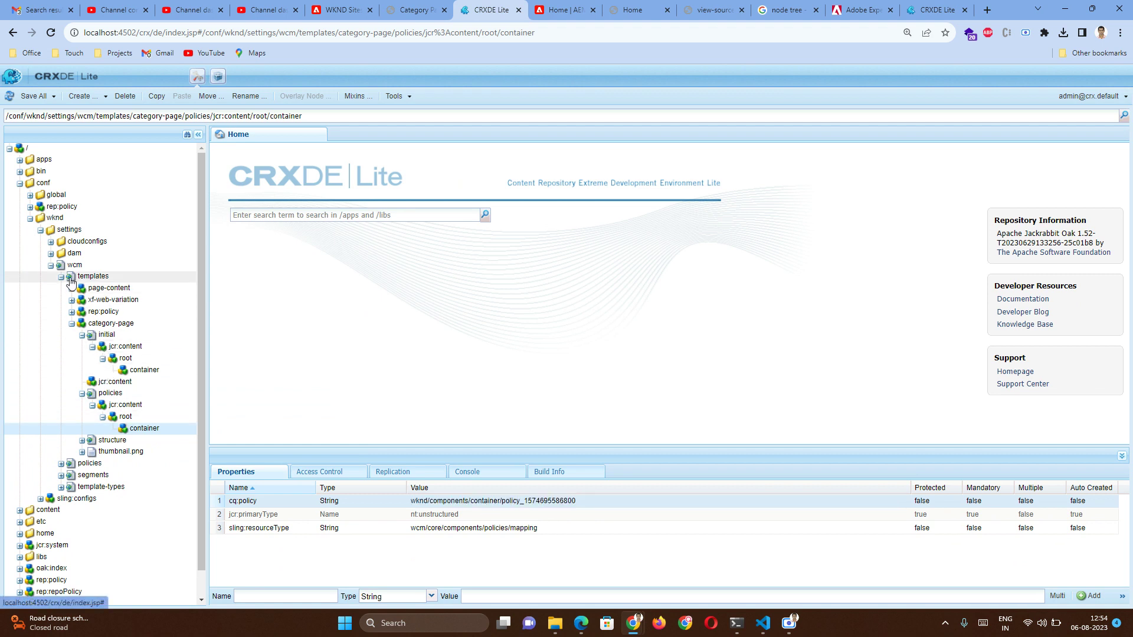
- Expand /conf/wknd/settings/wcm/policies down to wknd/components and look through the component policy nodes
click(60, 464)
click(90, 463)
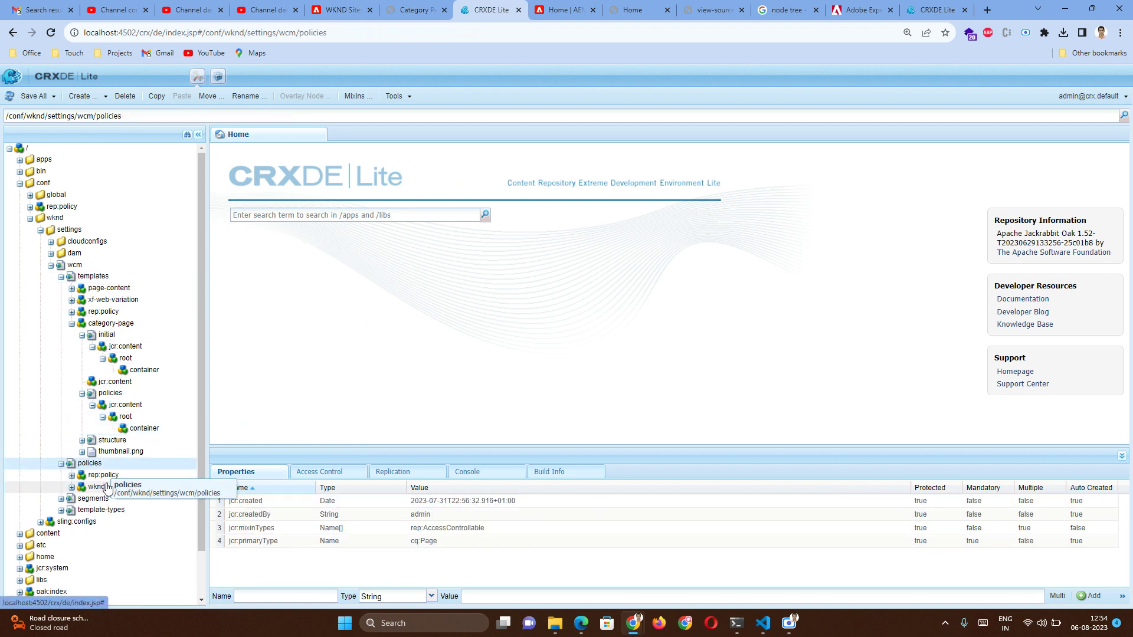
double_click(96, 486)
double_click(118, 499)
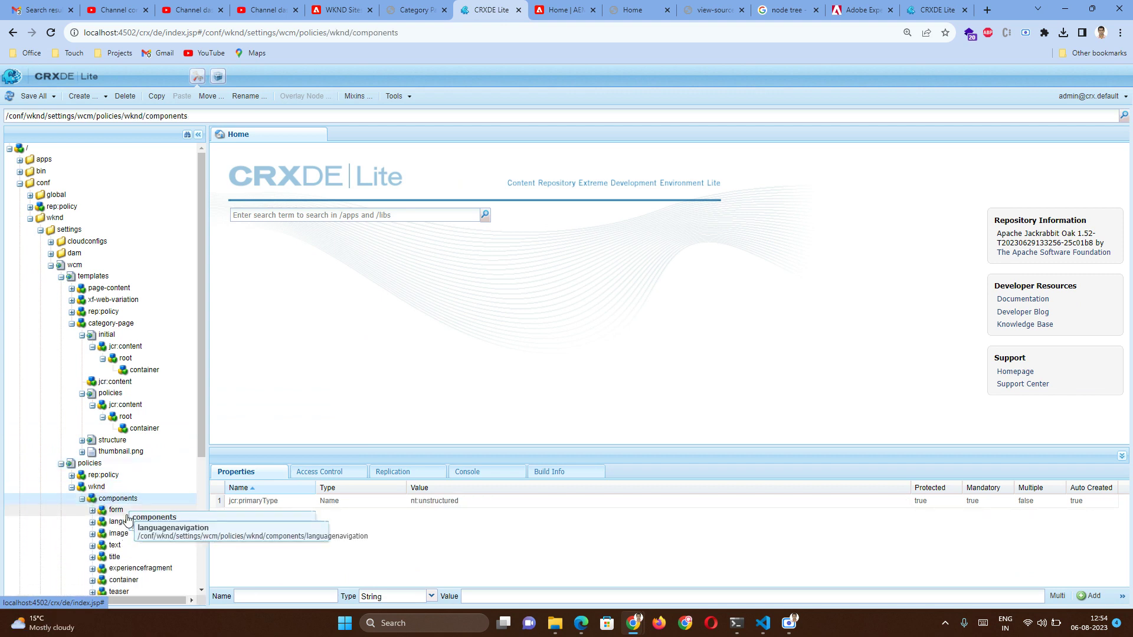
scroll(142, 548, down, 3)
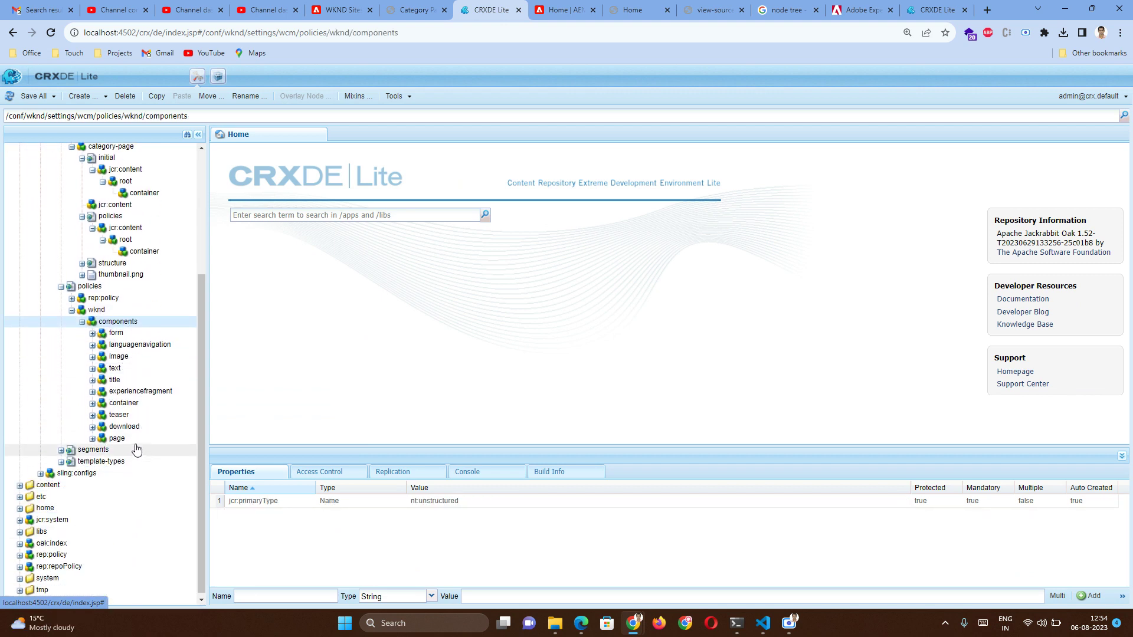
- Compare the properties of the root container under category-page's initial node with those of the container under its policies node
scroll(133, 342, up, 2)
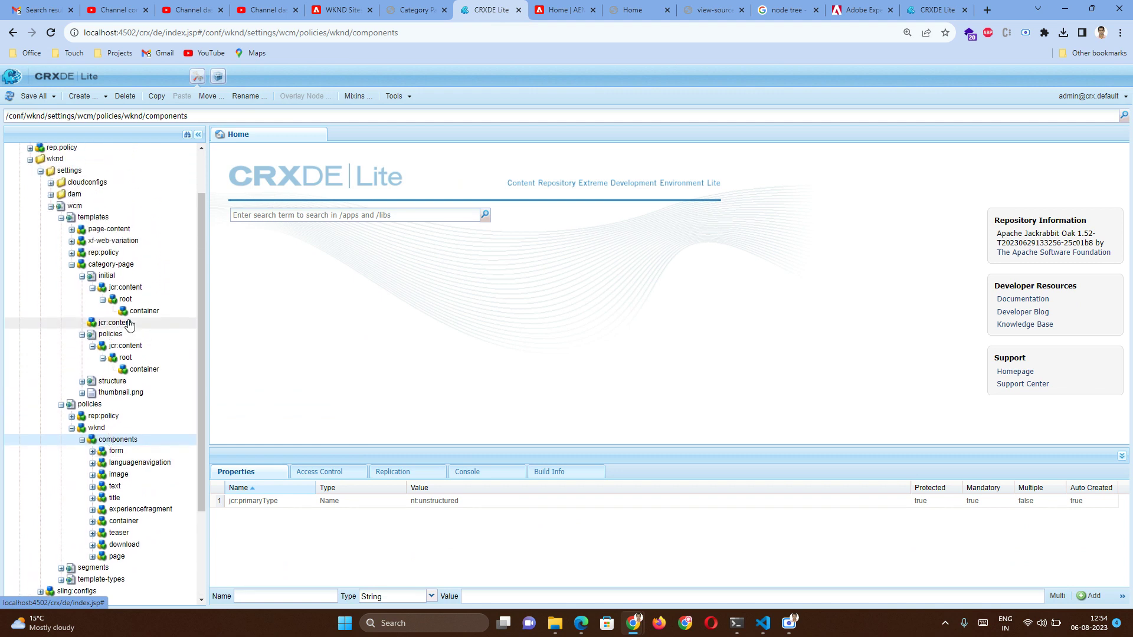
click(154, 313)
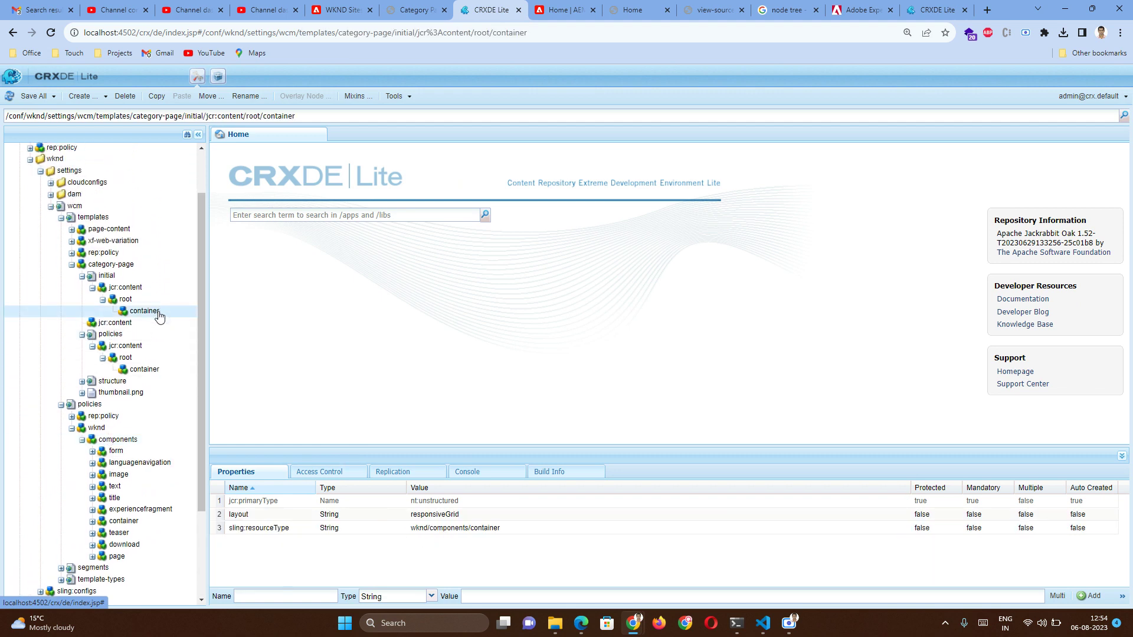
click(164, 372)
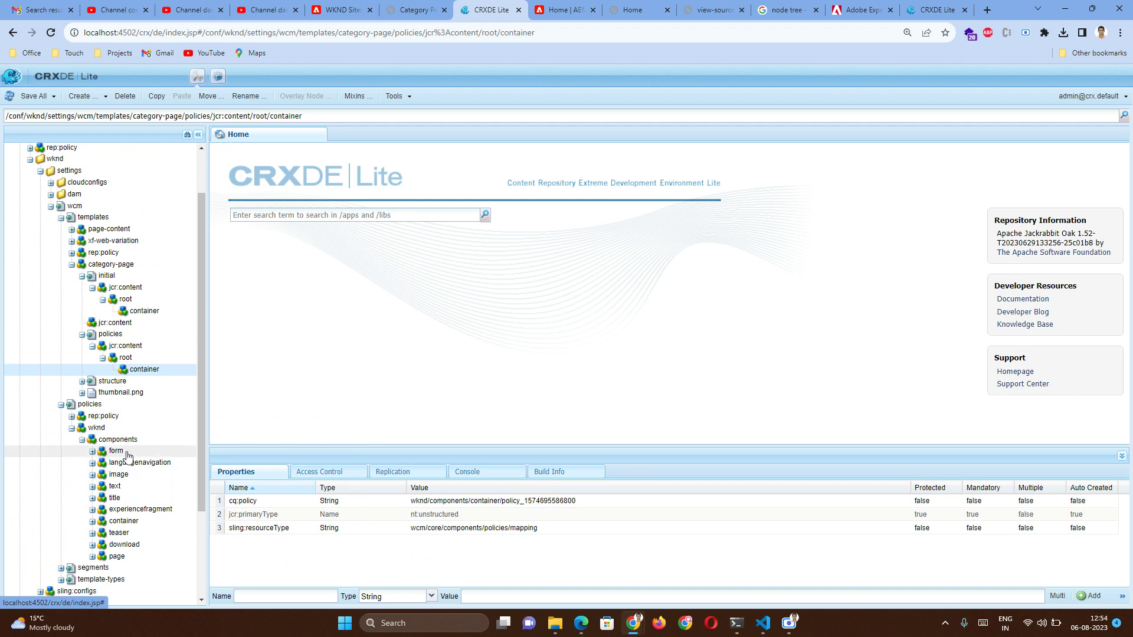
- Expand the page component's policy under wknd/components and examine the properties of the policy node and its jcr:content
scroll(134, 538, down, 1)
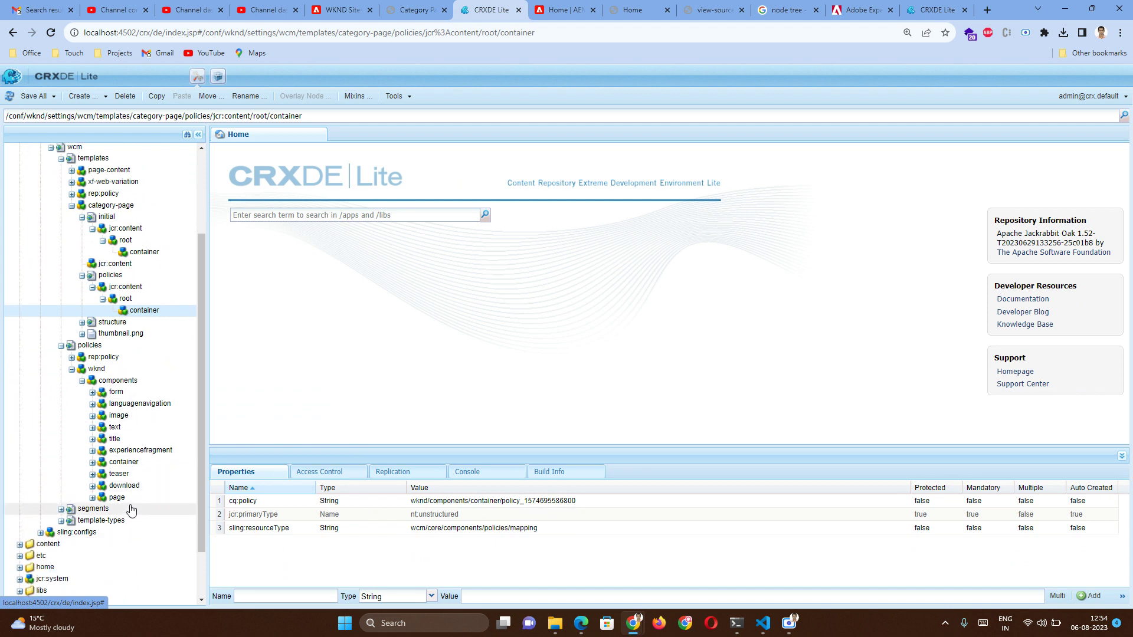
double_click(118, 498)
double_click(149, 512)
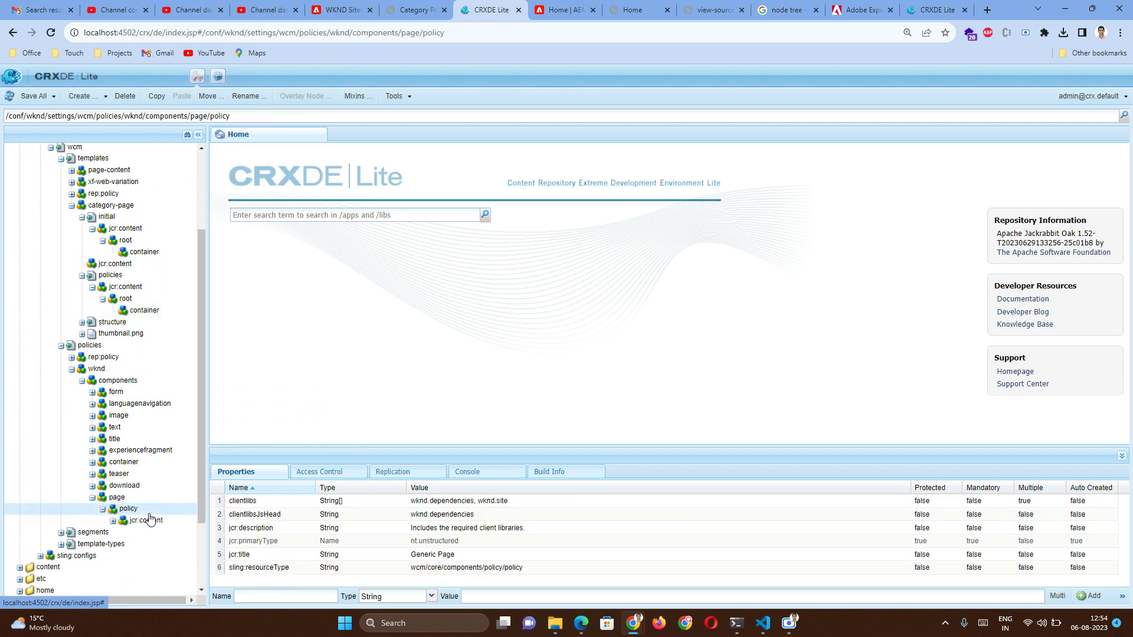
click(150, 523)
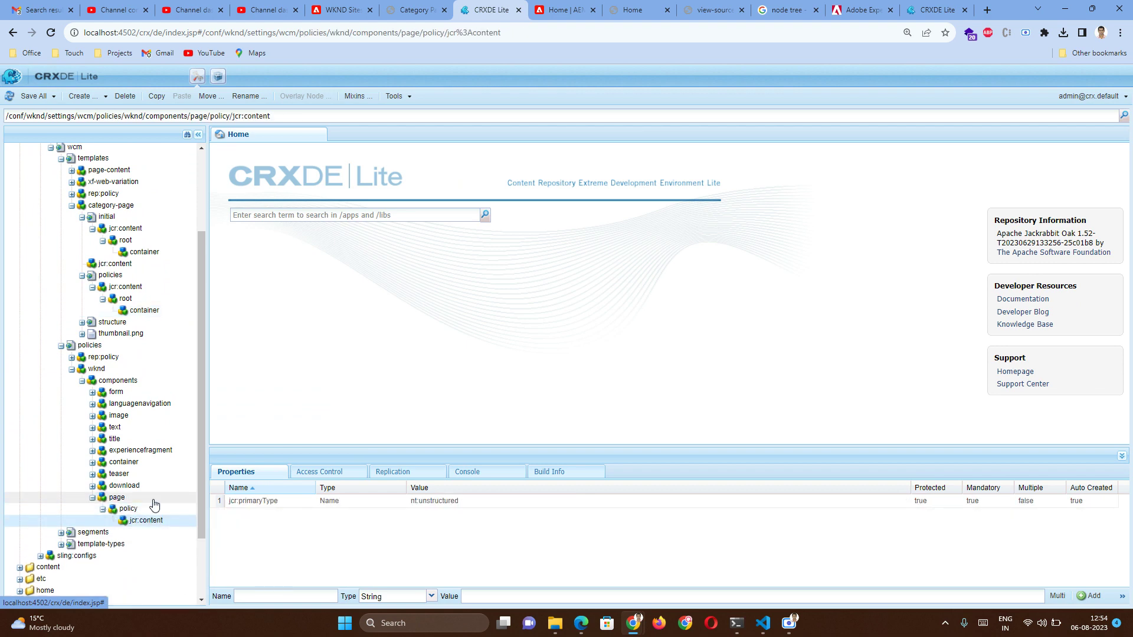
click(152, 509)
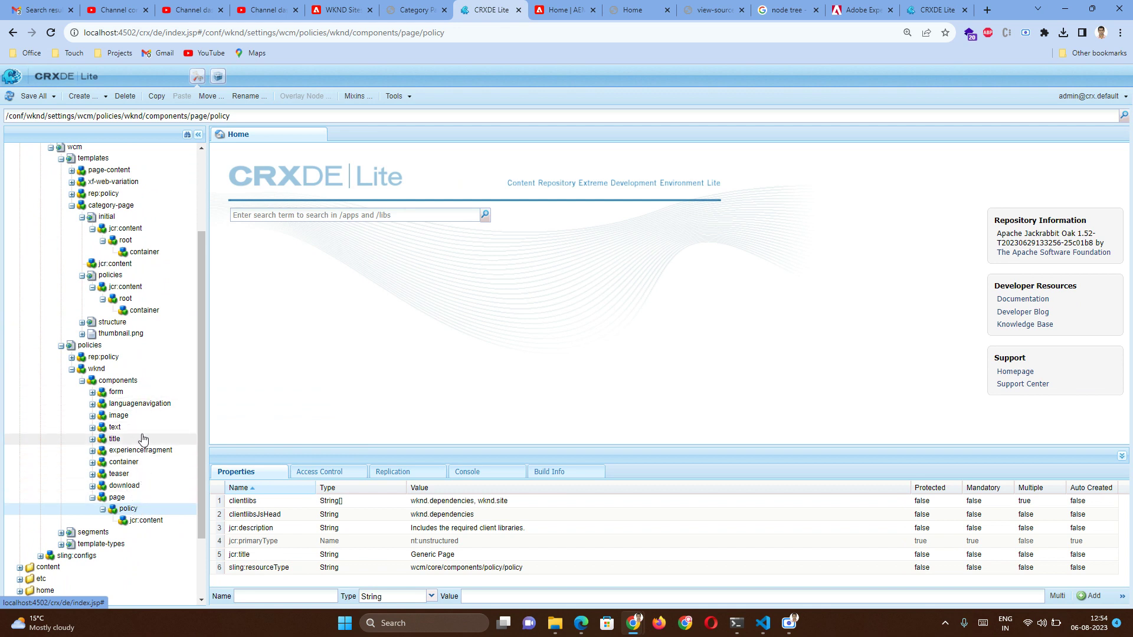
double_click(152, 462)
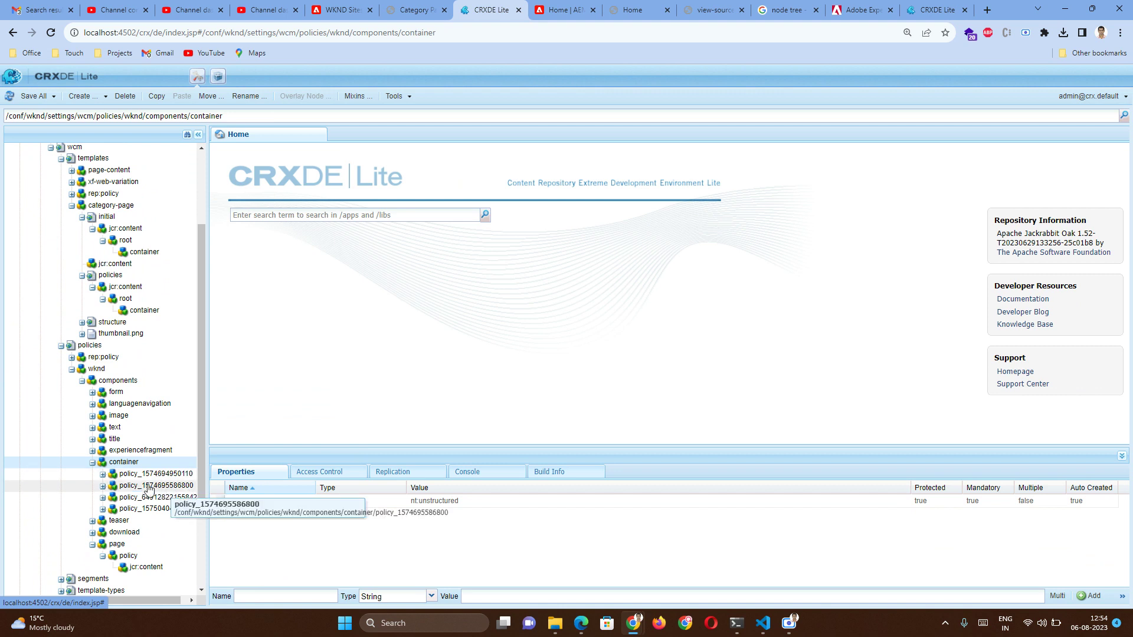
double_click(168, 486)
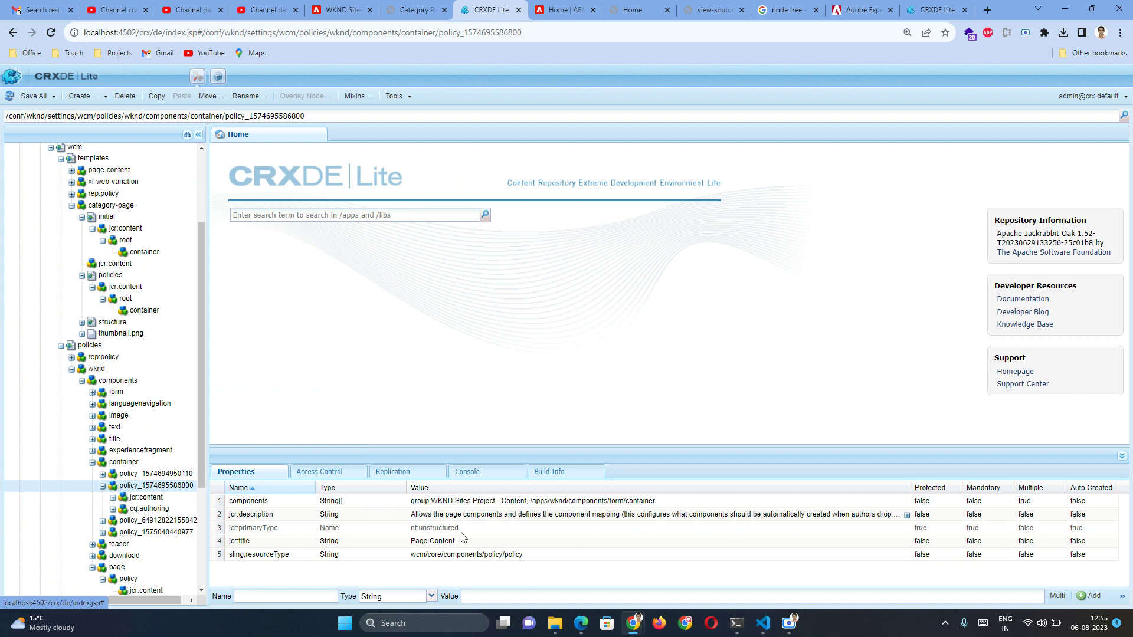
click(413, 543)
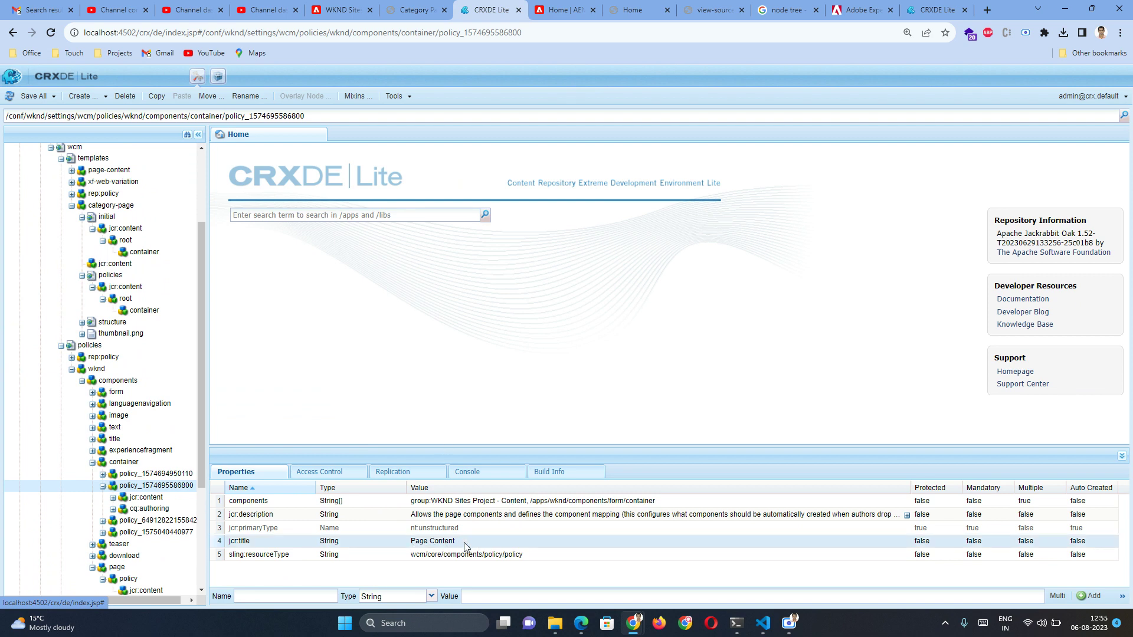
click(92, 463)
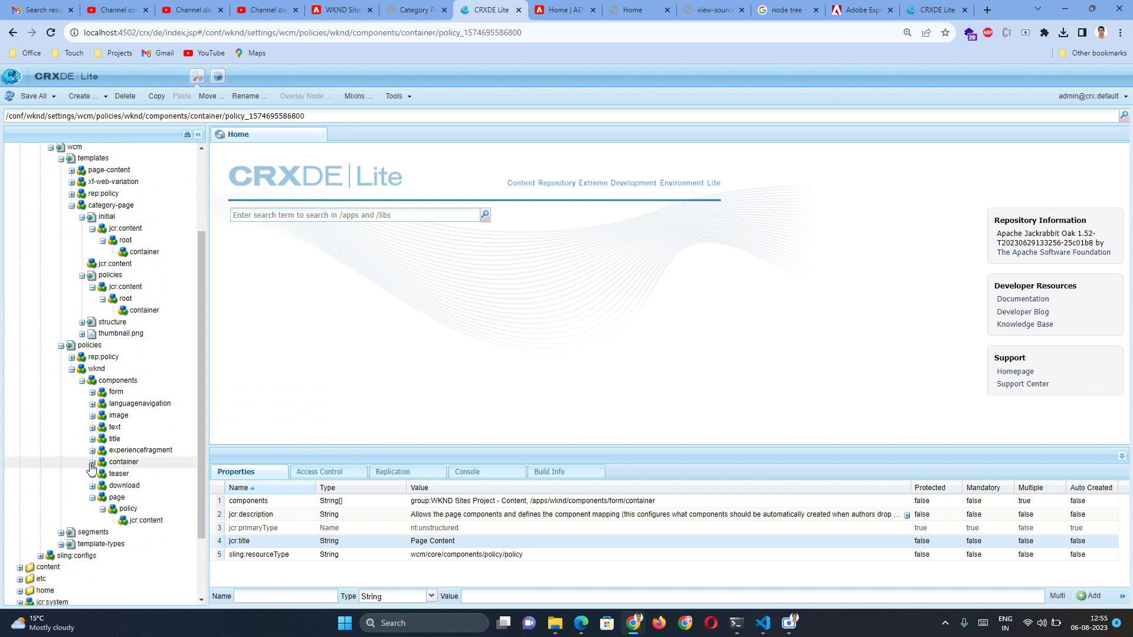
click(92, 463)
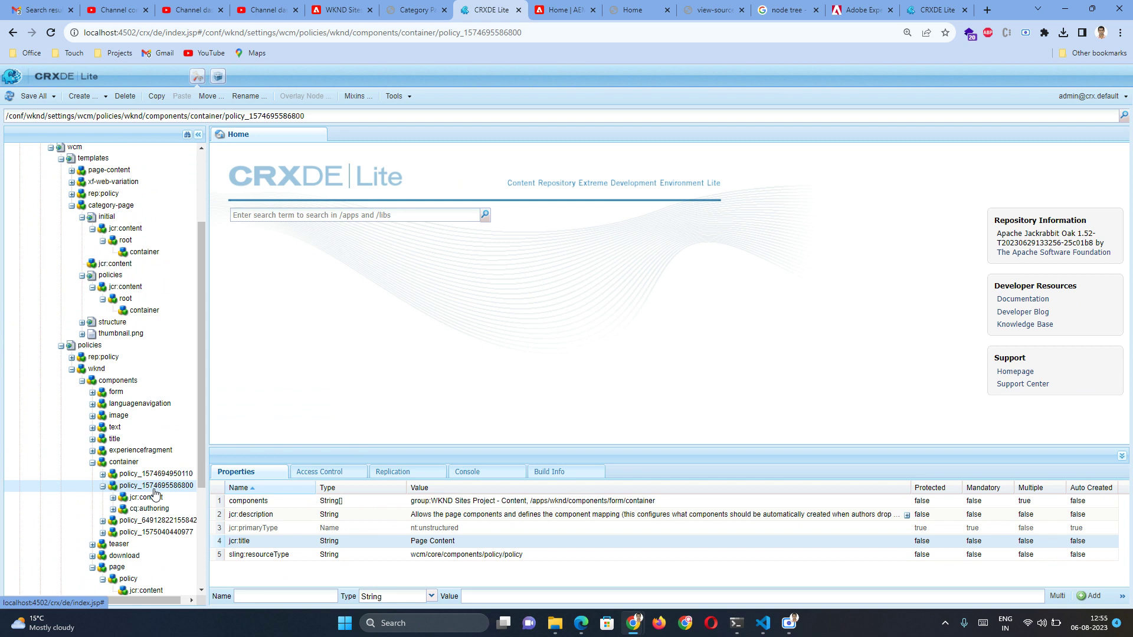
click(103, 485)
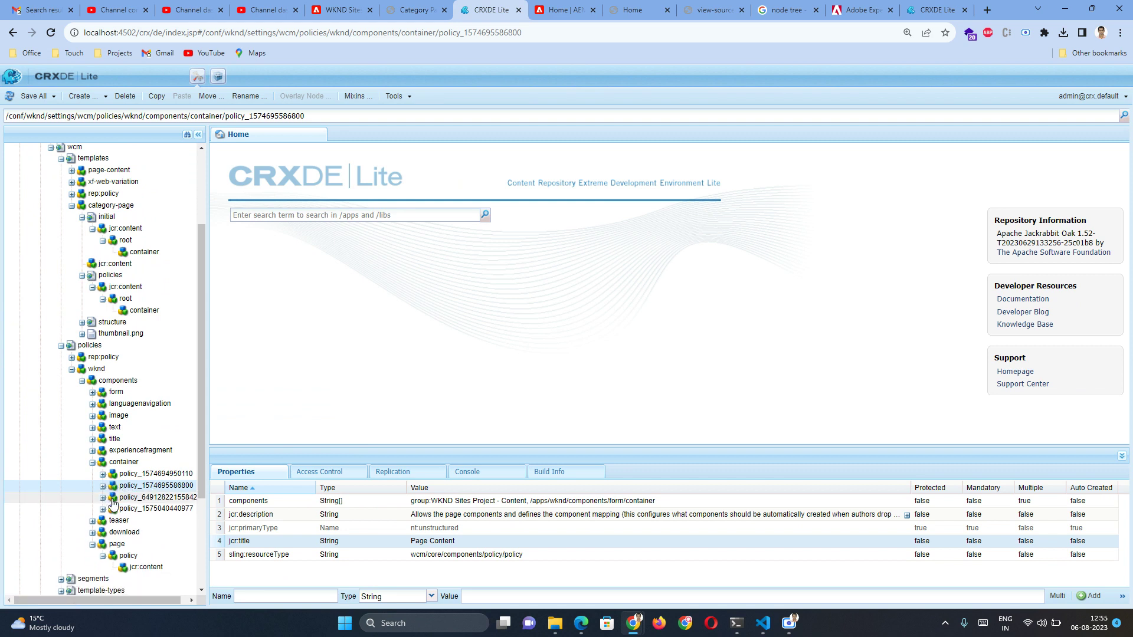
click(151, 256)
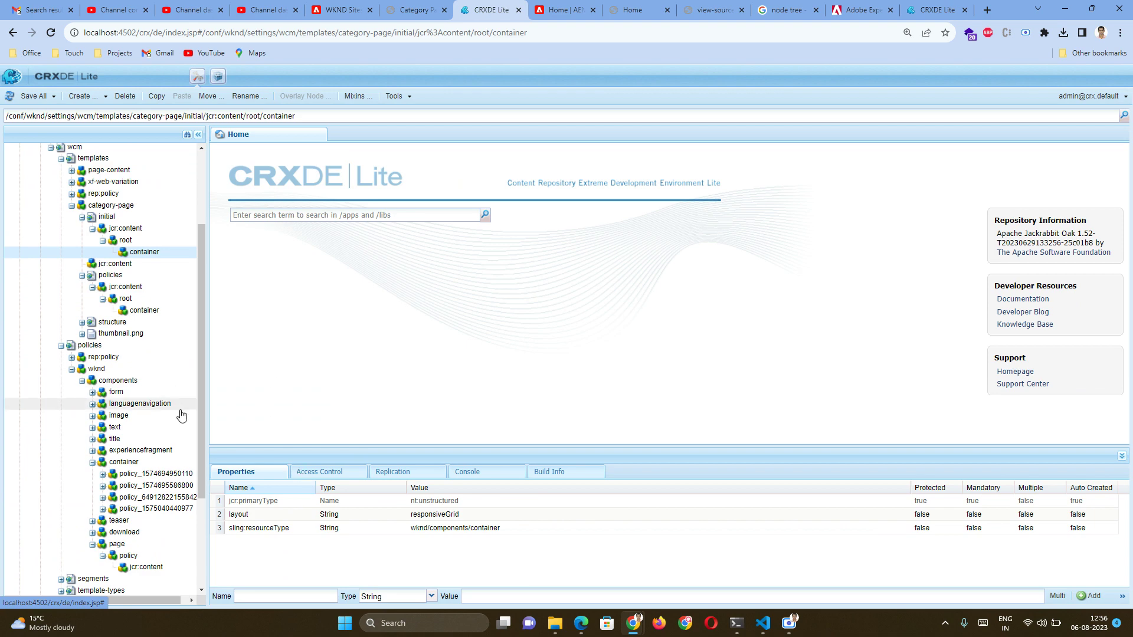
- Switch to the Category Page template editor and inspect the container's allowed components and policy, leaving the policy unchanged
click(403, 9)
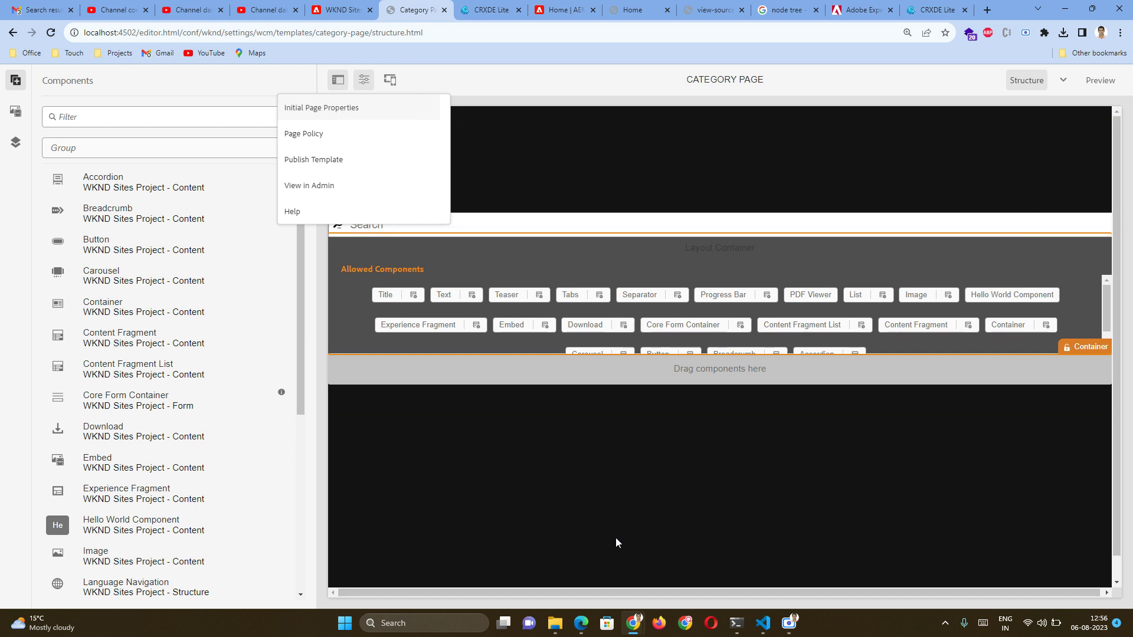
click(547, 268)
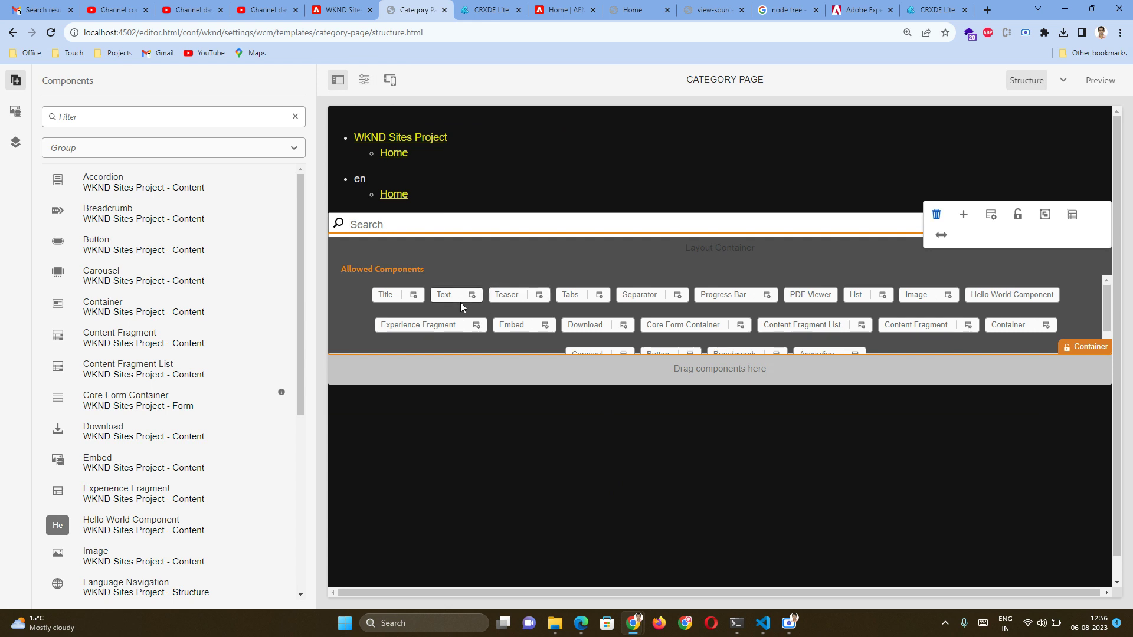
scroll(460, 303, down, 1)
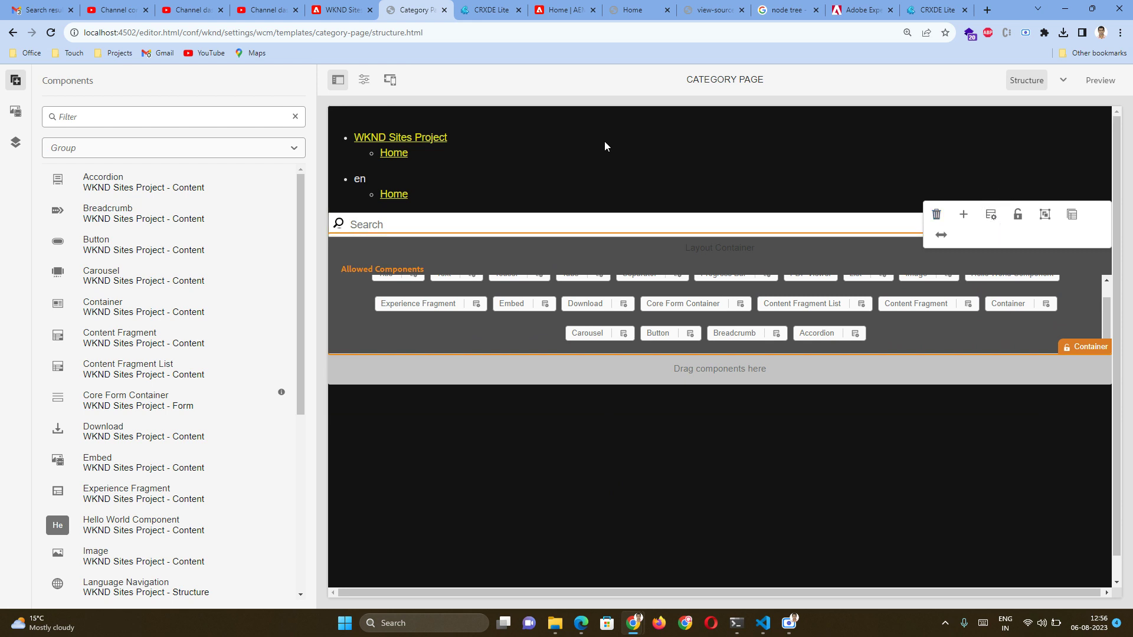
click(364, 79)
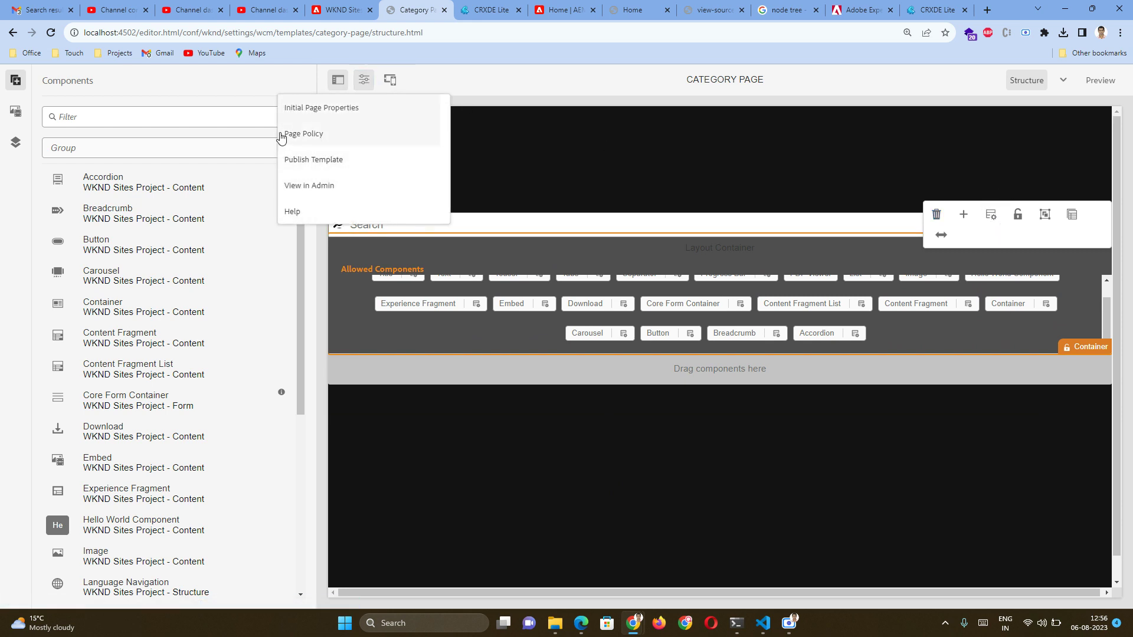
click(988, 219)
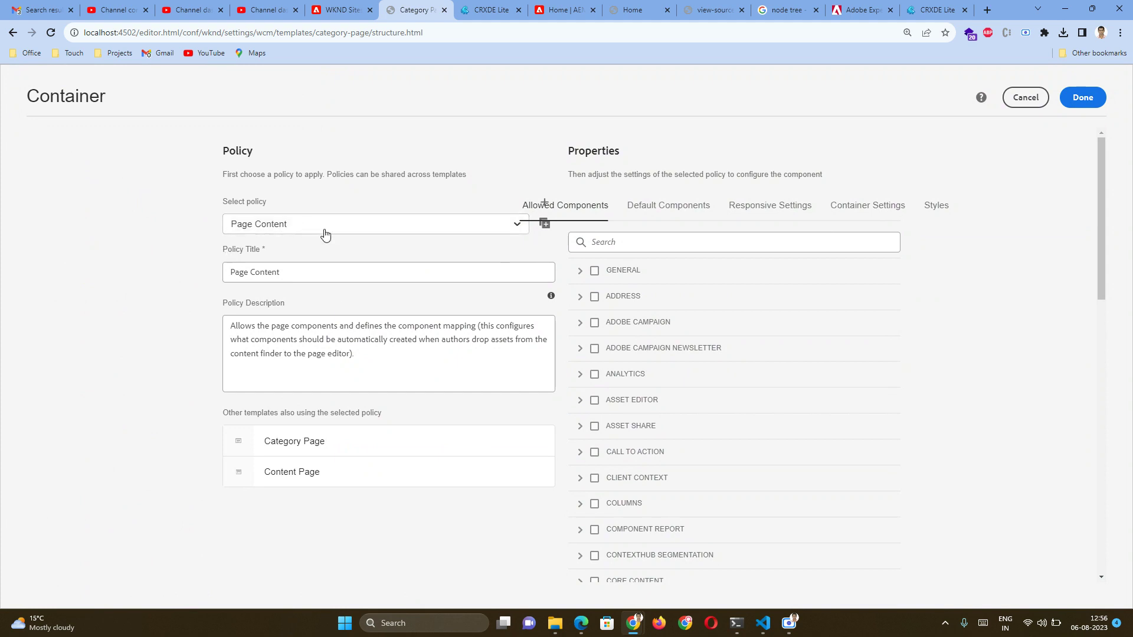
click(1026, 98)
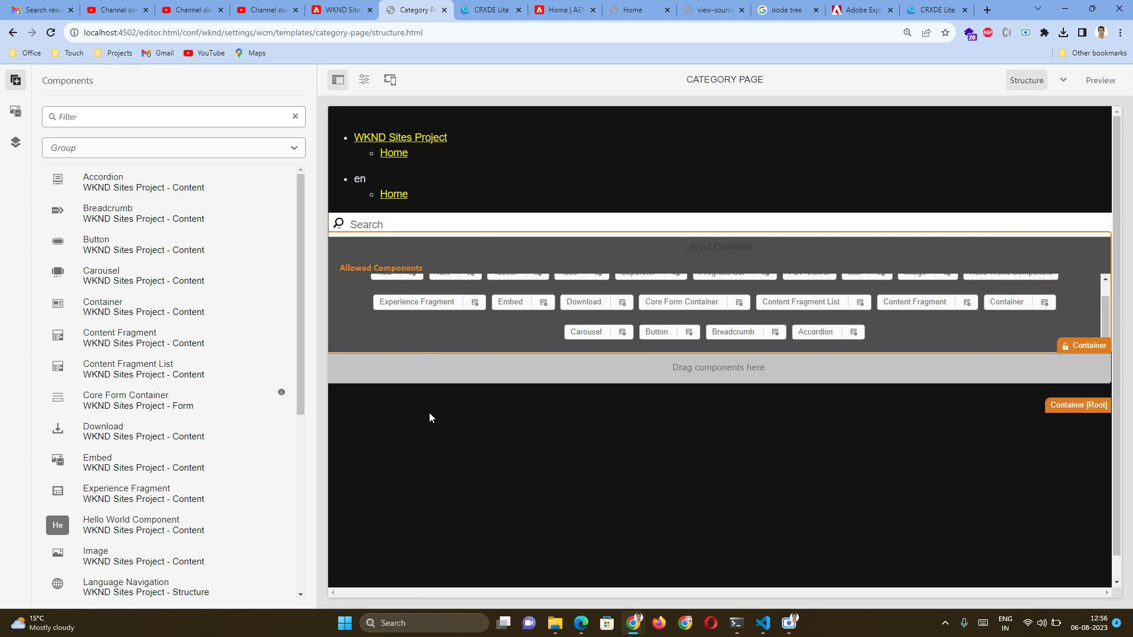
- Switch to Visual Studio Code and close all open editor files
click(764, 625)
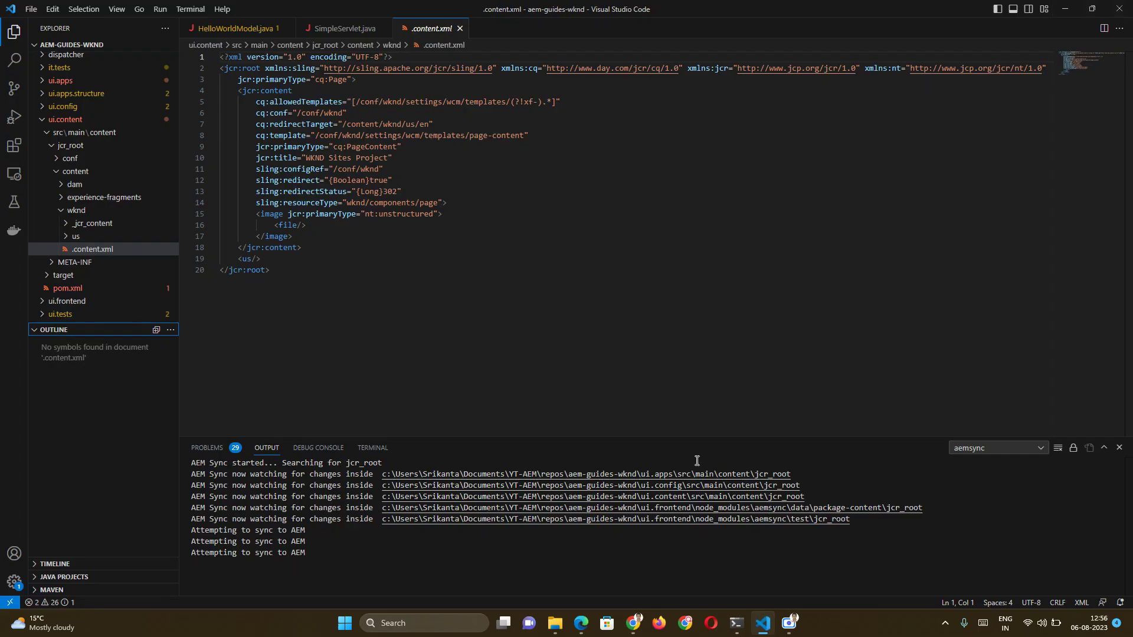
right_click(440, 28)
click(475, 99)
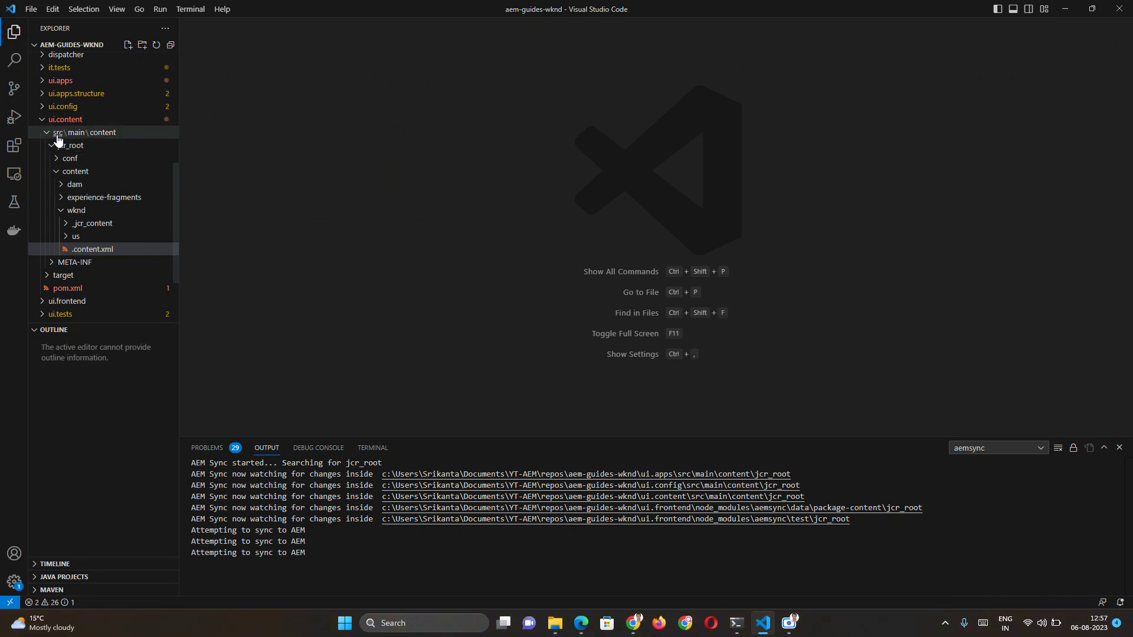
- Import the templates folder under ui.content's jcr_root/conf/wknd/settings/wcm from the AEM server
click(59, 159)
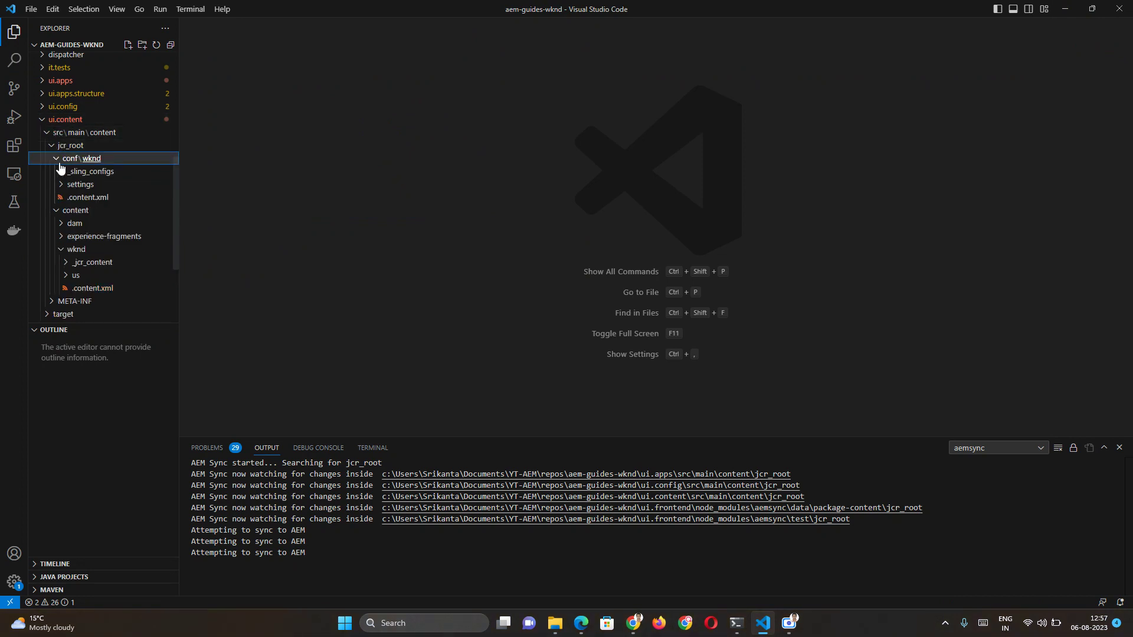
click(57, 211)
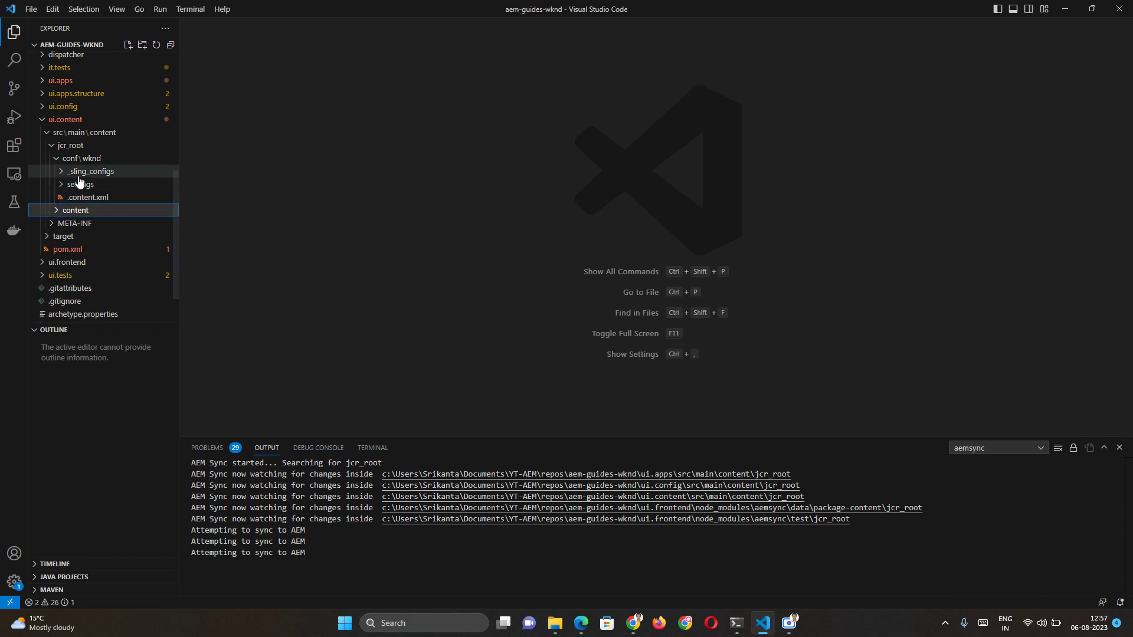
click(65, 185)
click(66, 224)
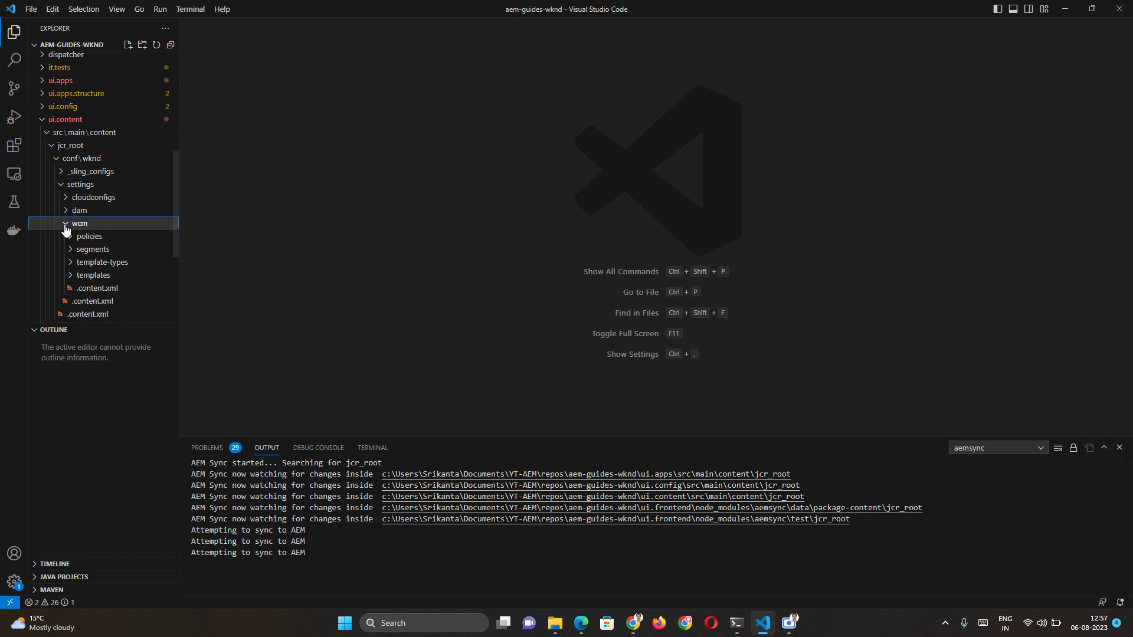
click(71, 237)
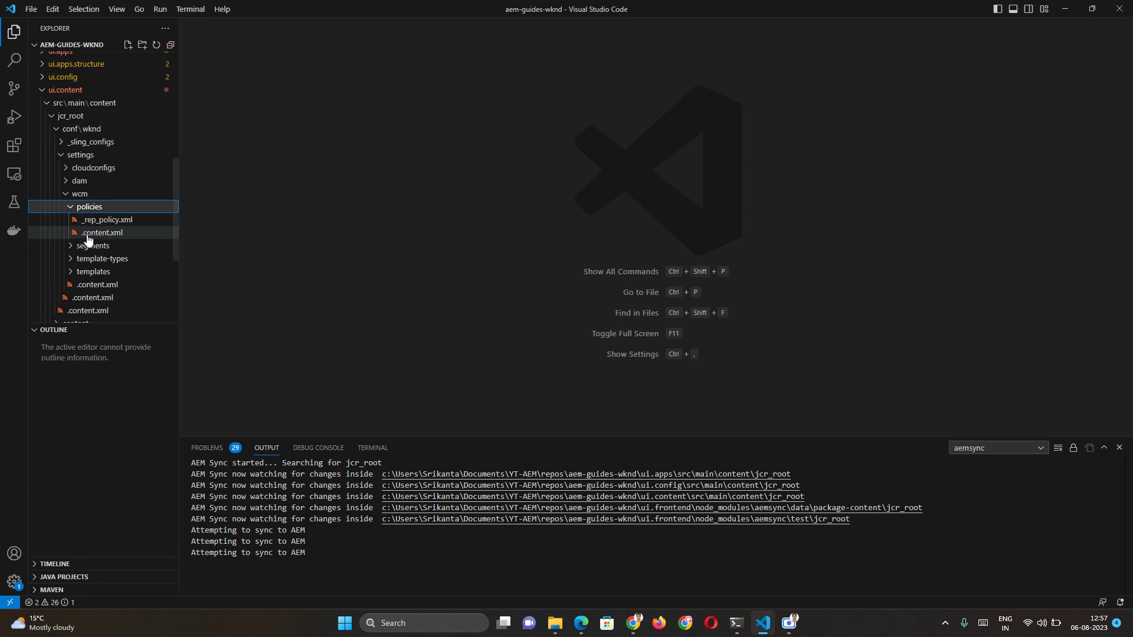
scroll(78, 222, down, 1)
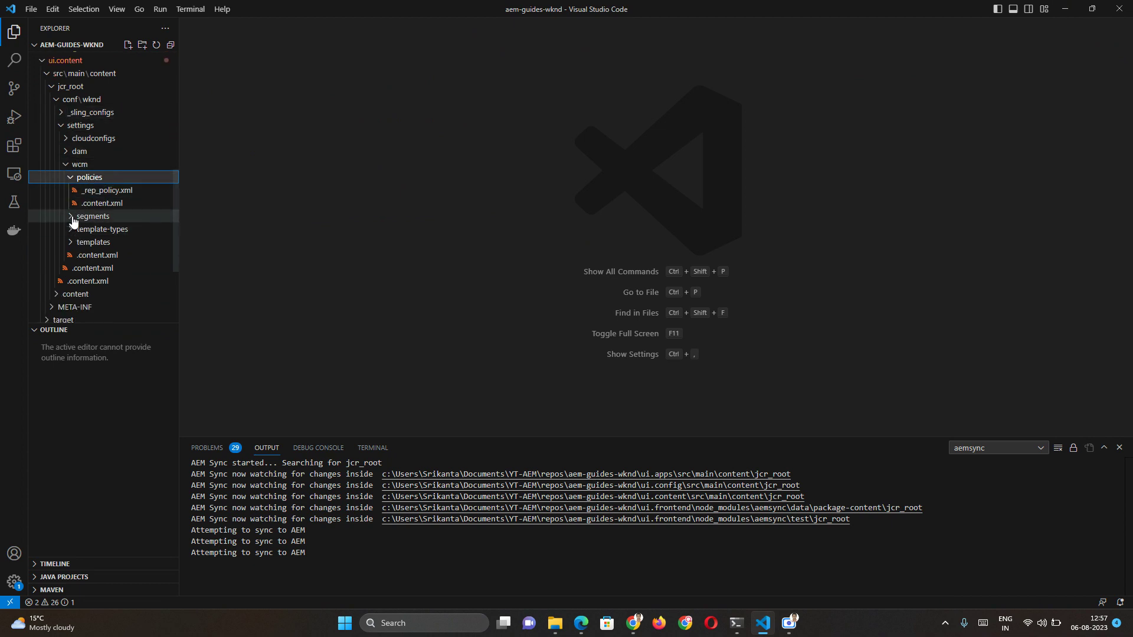
click(69, 243)
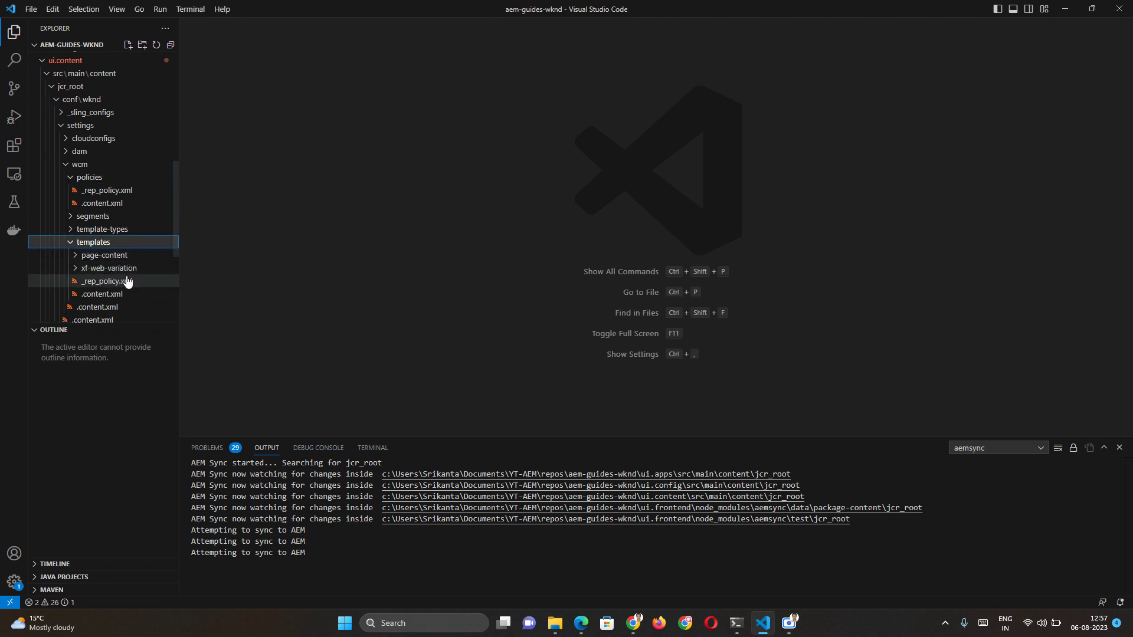
right_click(94, 247)
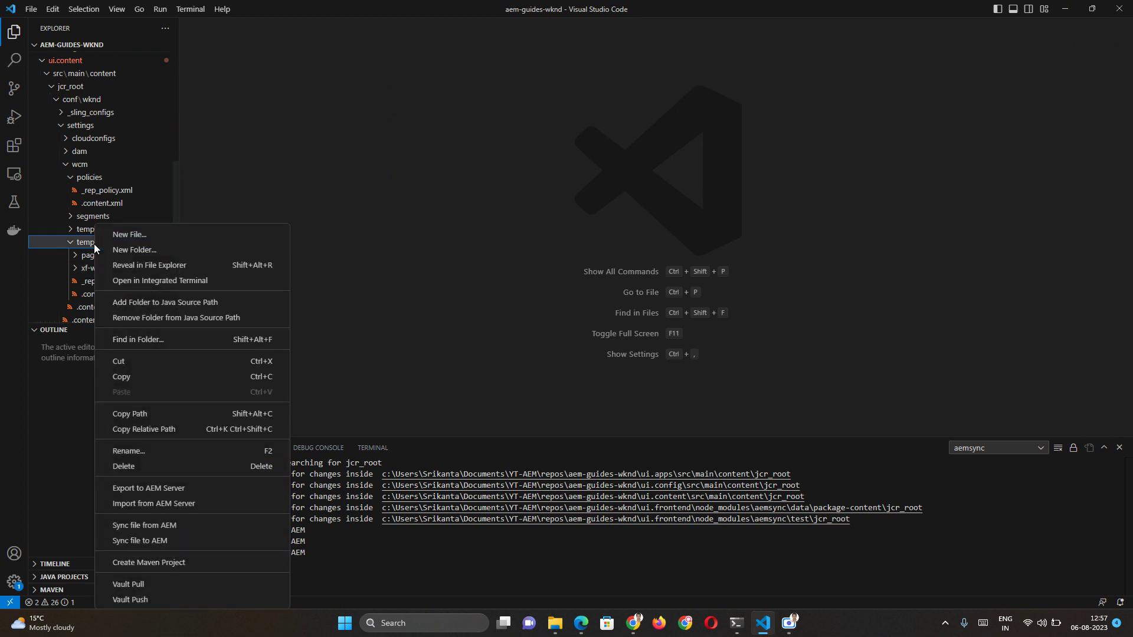
click(185, 504)
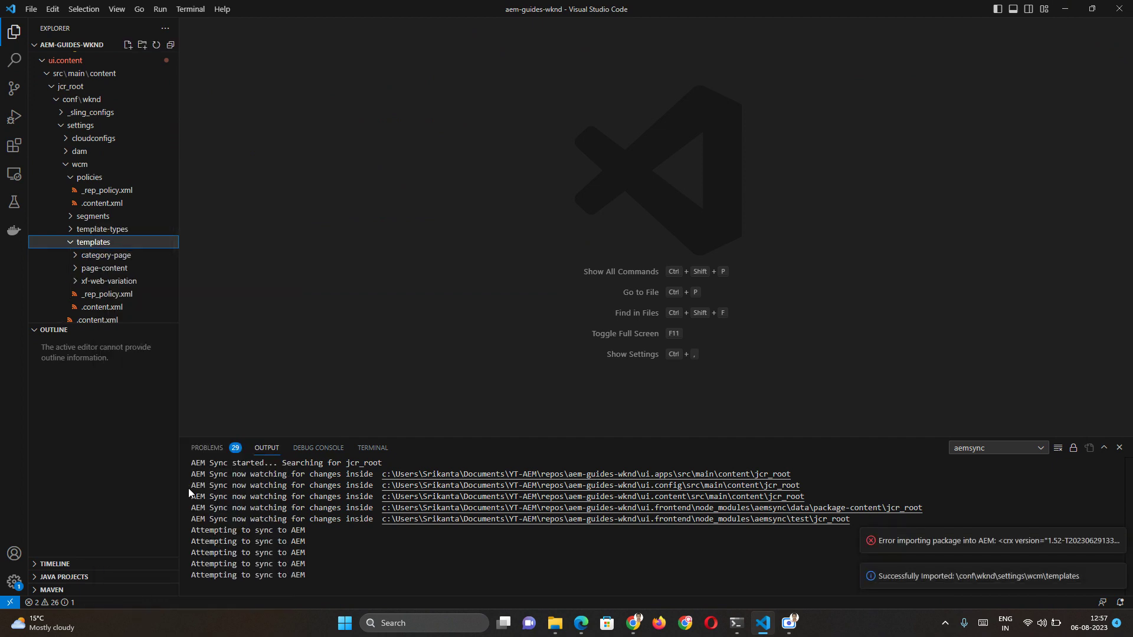
- Look through the installed extensions for the AEM syncing tools, view the VSCode AEM Sync details and close them
click(13, 148)
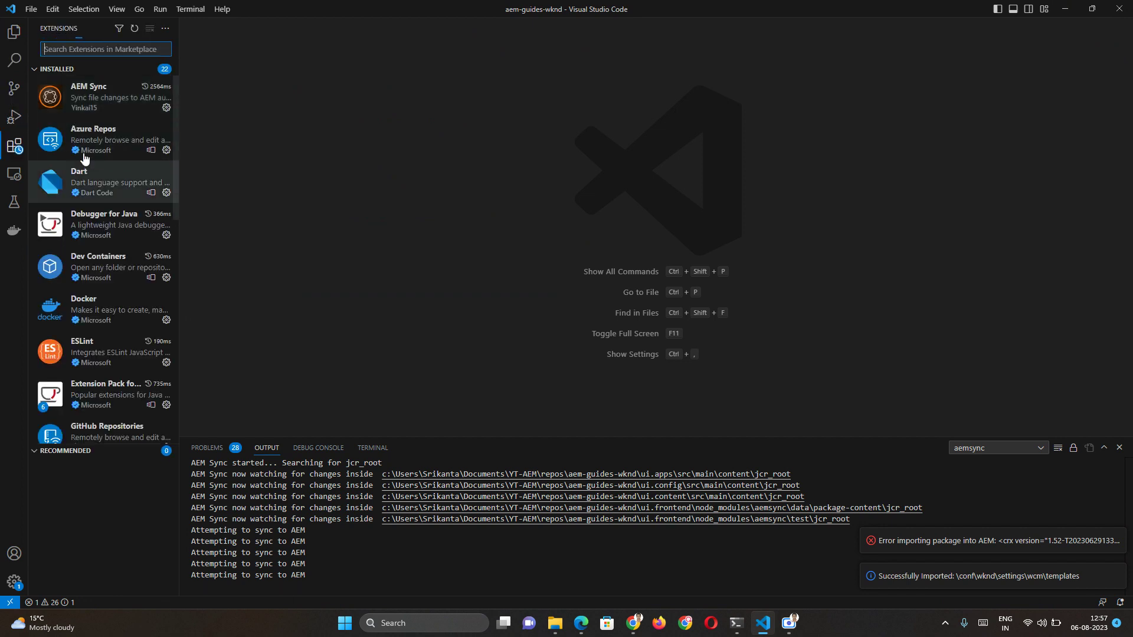
scroll(118, 271, down, 5)
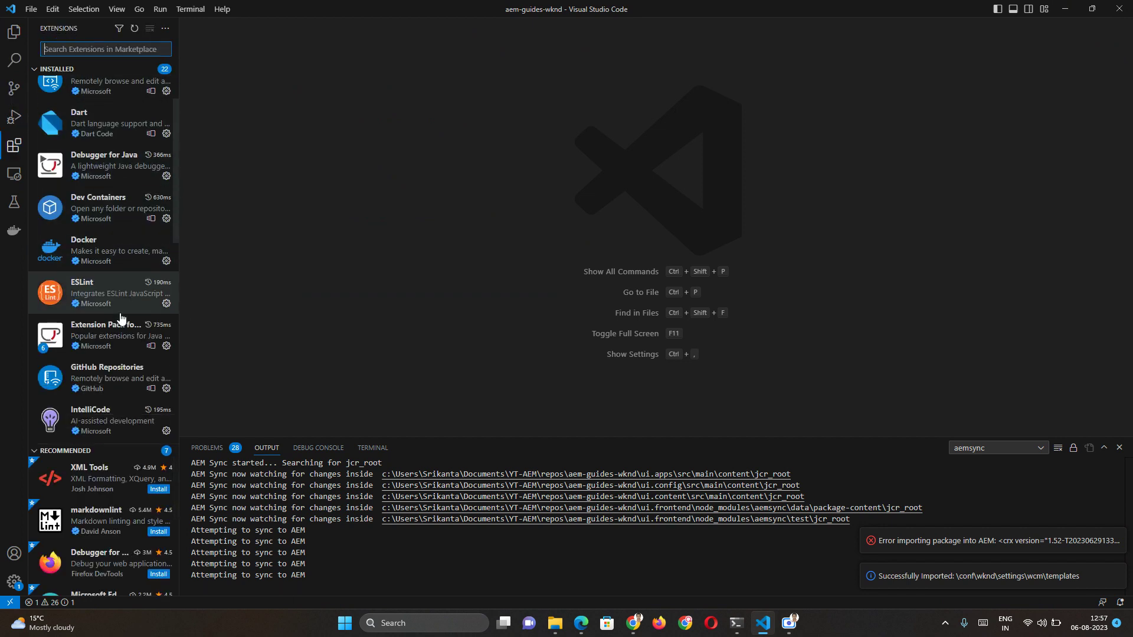
scroll(120, 319, down, 1)
scroll(124, 316, up, 6)
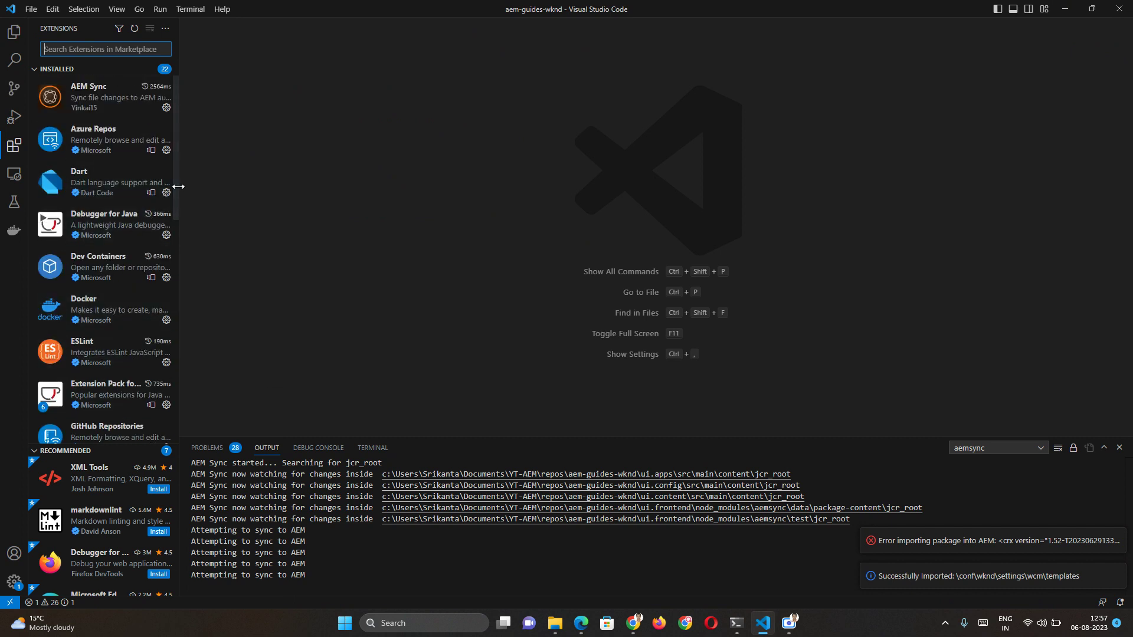
drag(178, 188, 324, 188)
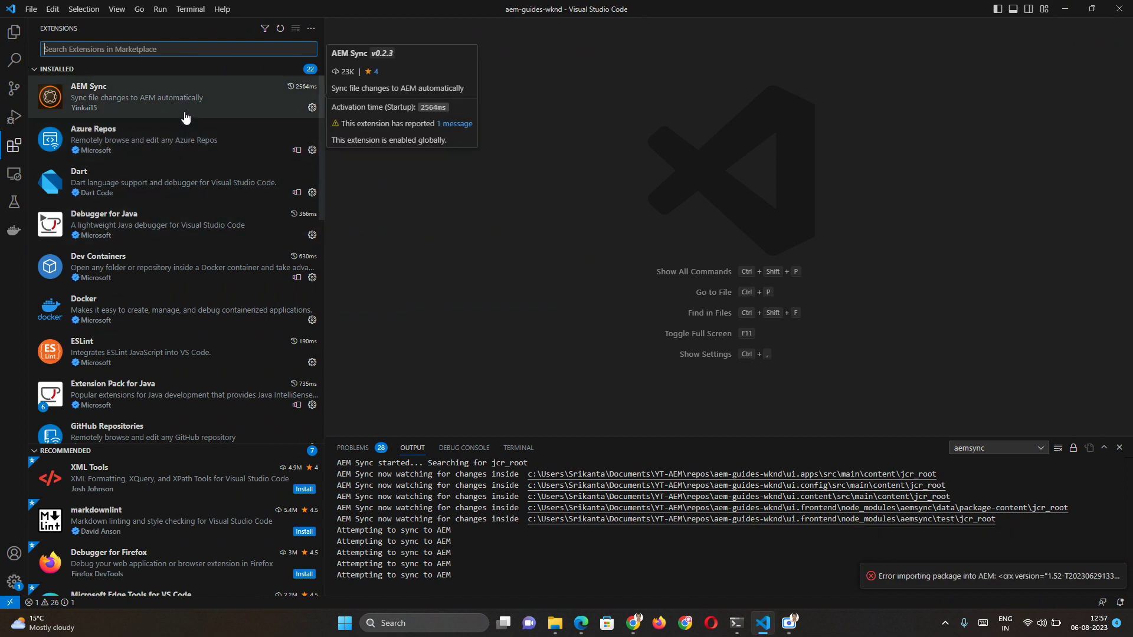
scroll(128, 248, down, 3)
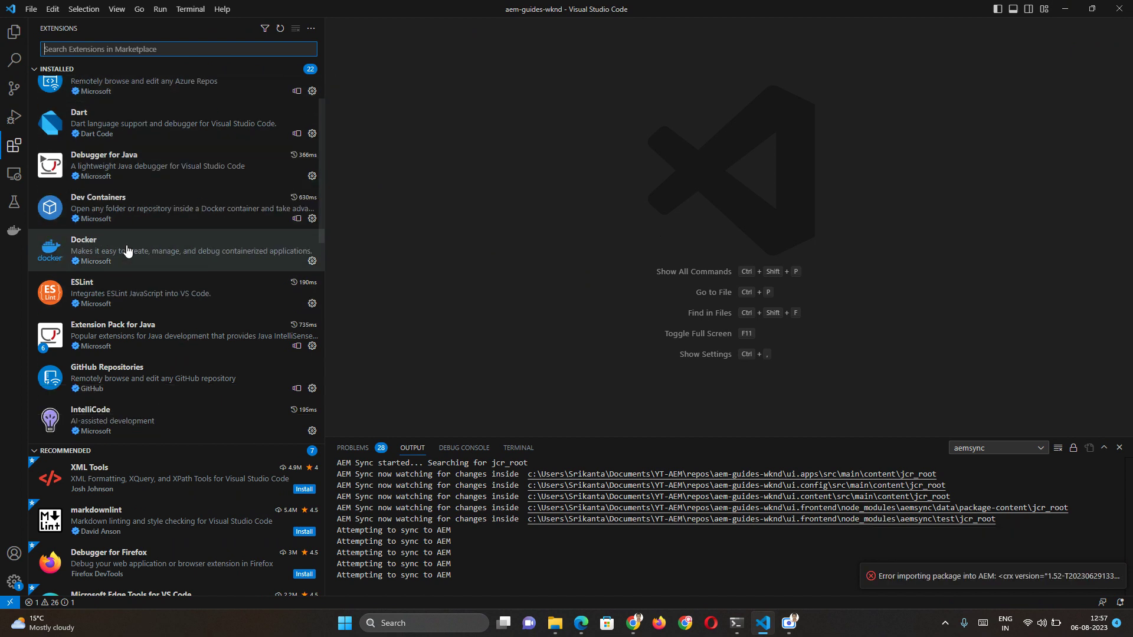
mouse_move(127, 250)
scroll(126, 252, down, 8)
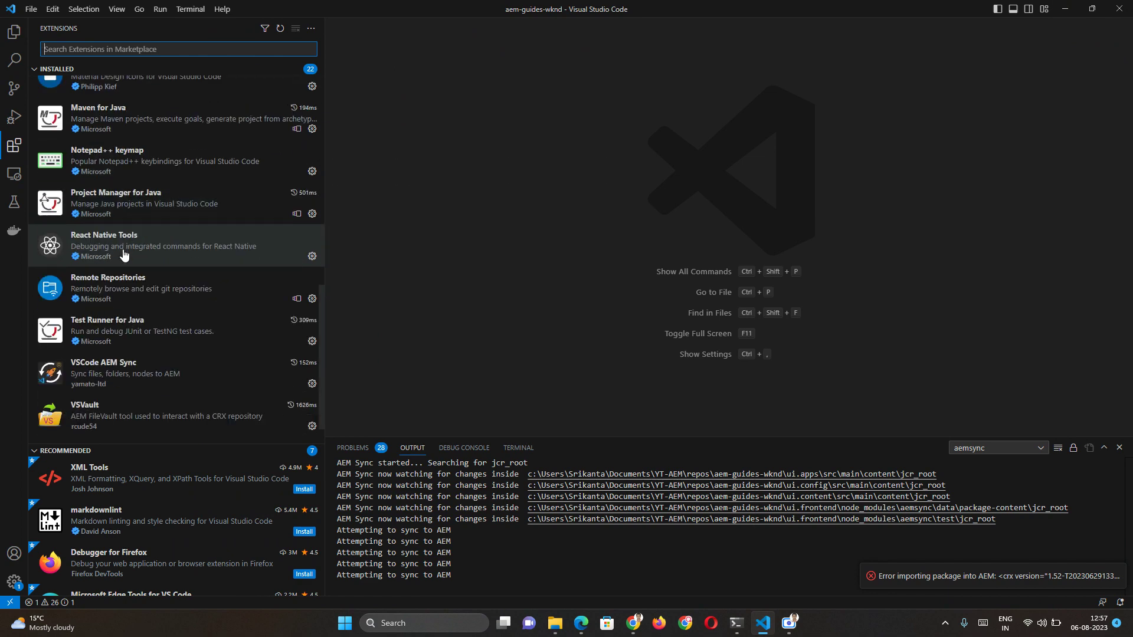
click(120, 378)
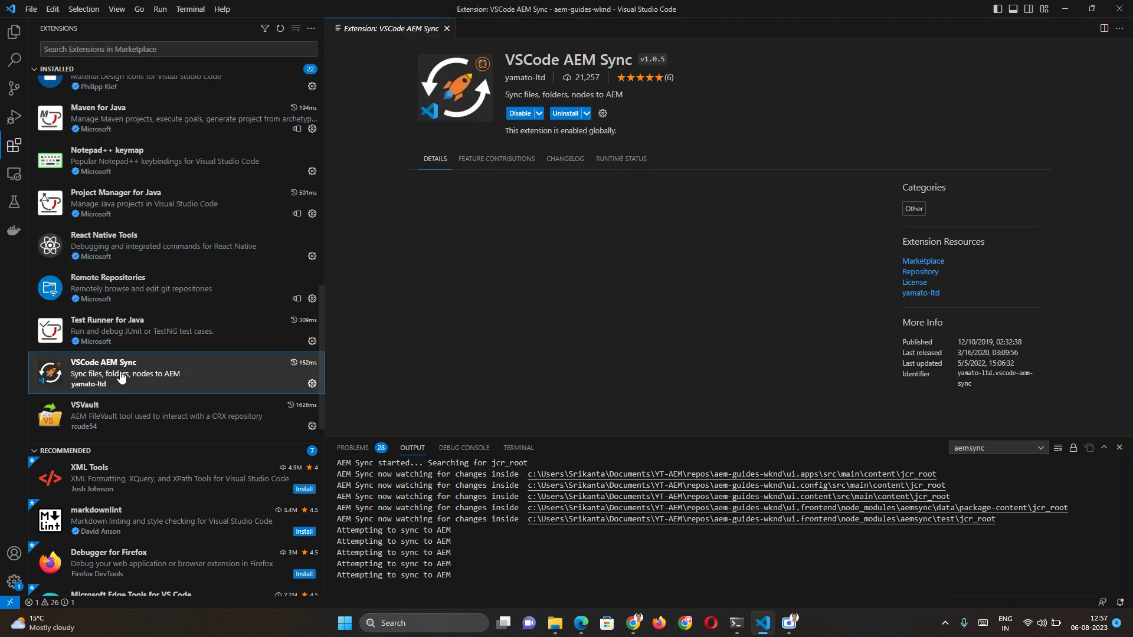
click(447, 29)
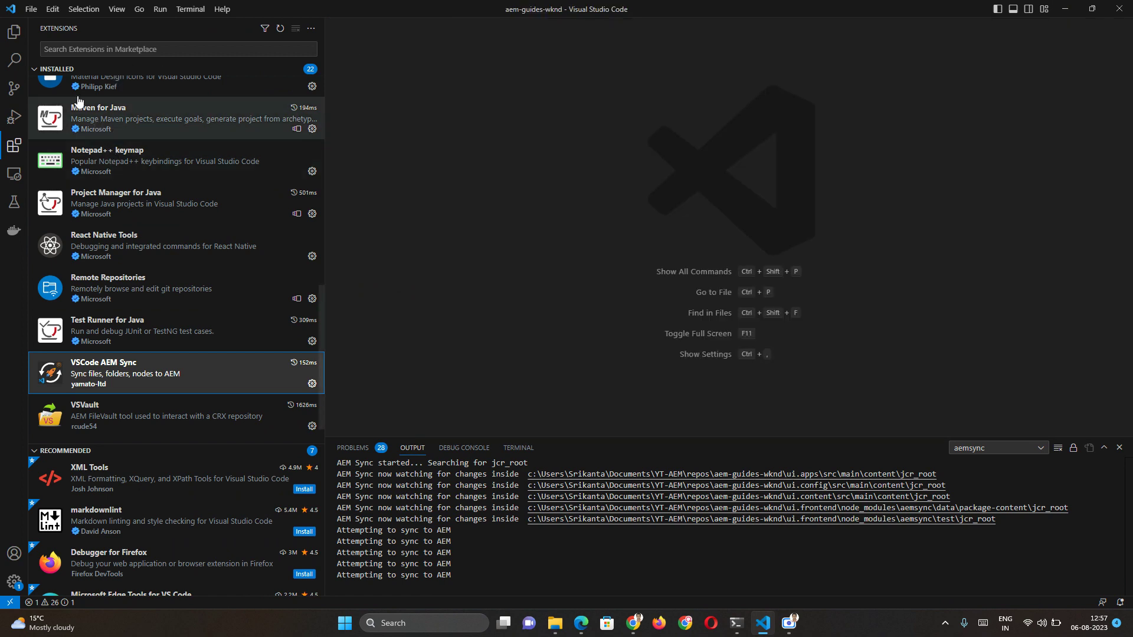
- Open .content.xml in the imported category-page template's initial folder and highlight its entire contents for reading
click(14, 32)
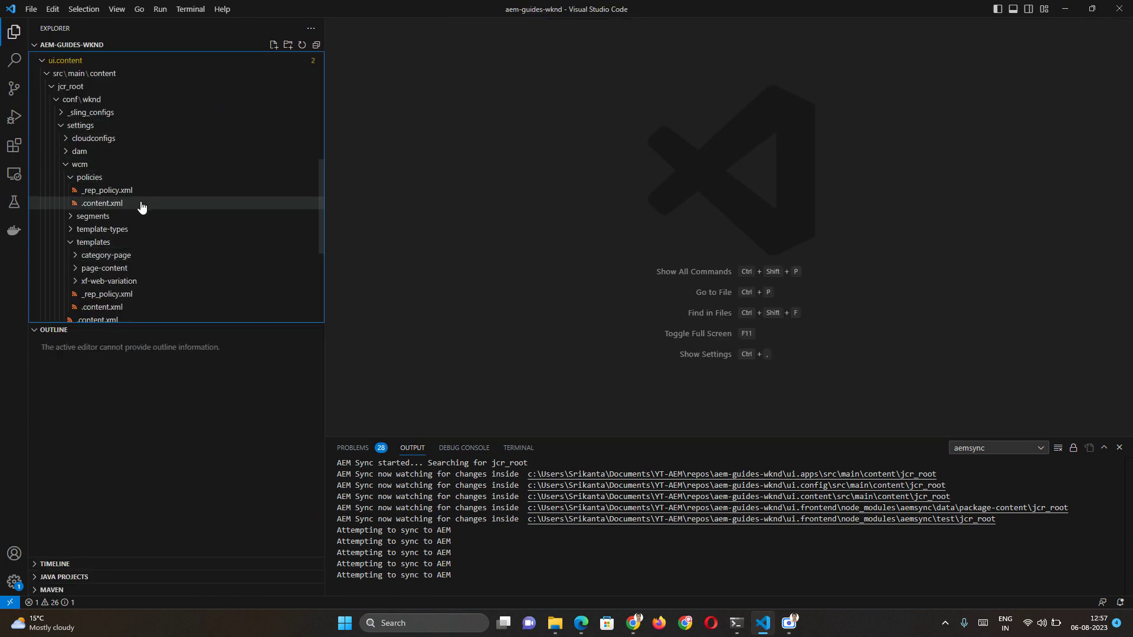
click(36, 332)
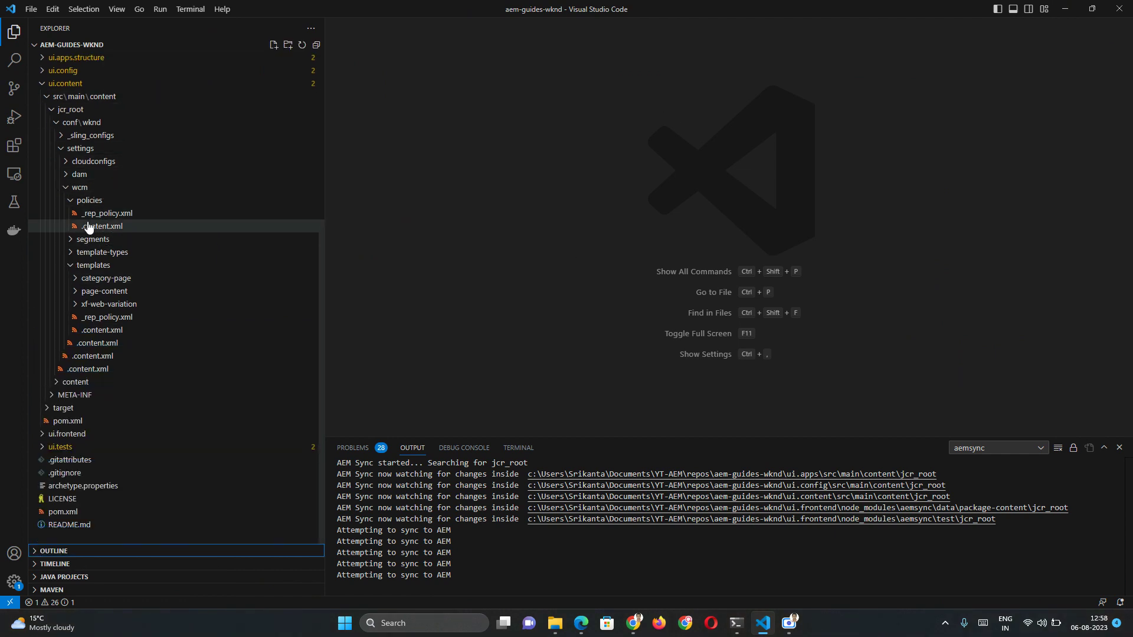
click(78, 281)
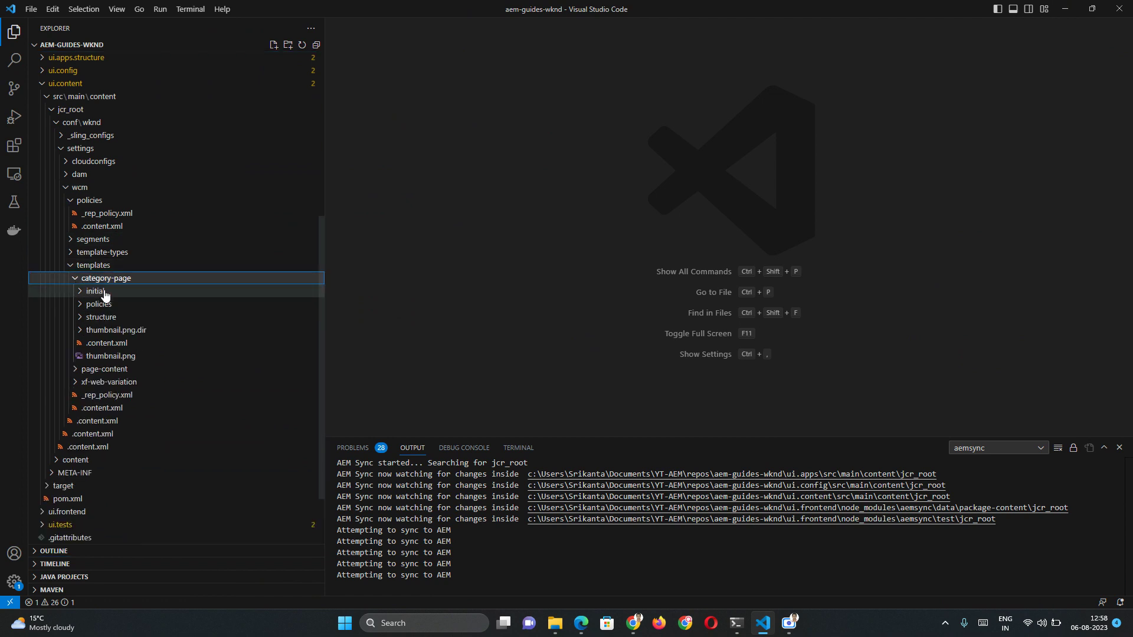
click(102, 291)
click(122, 305)
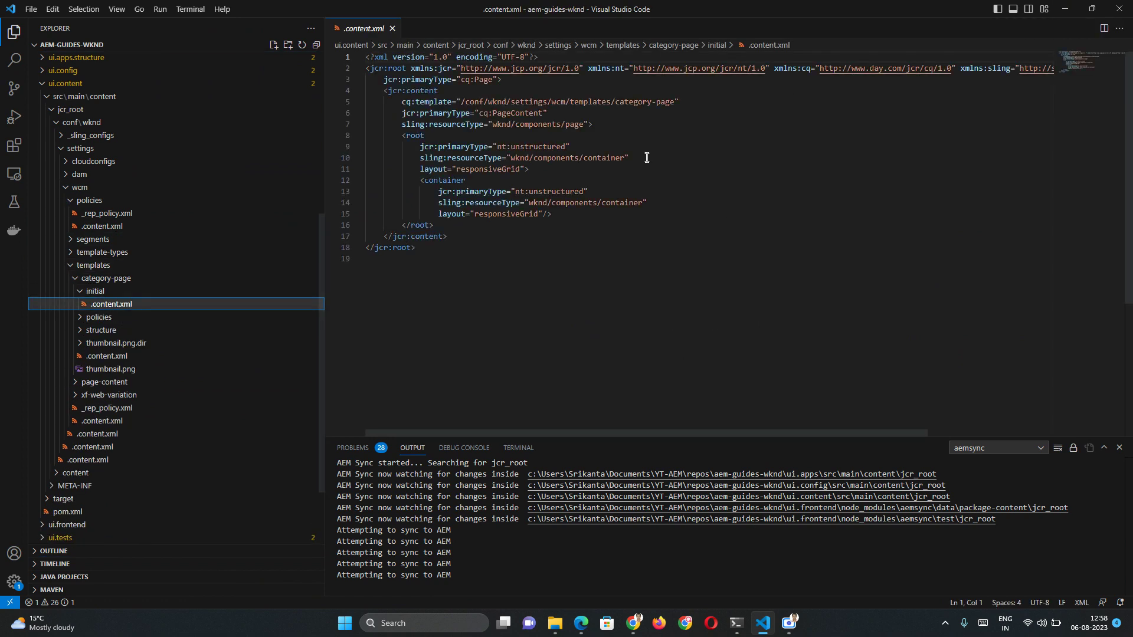
drag(488, 257, 366, 57)
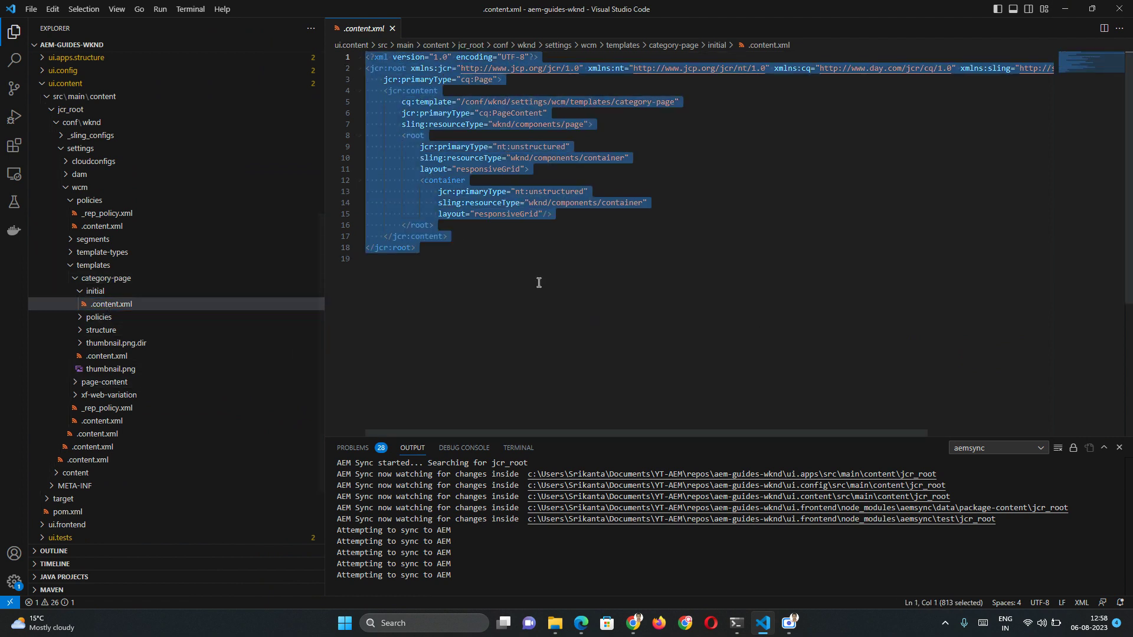
- Collapse the category-page folder, highlight the cq:template path in the open XML for reading, and return to the browser's template editor
click(80, 279)
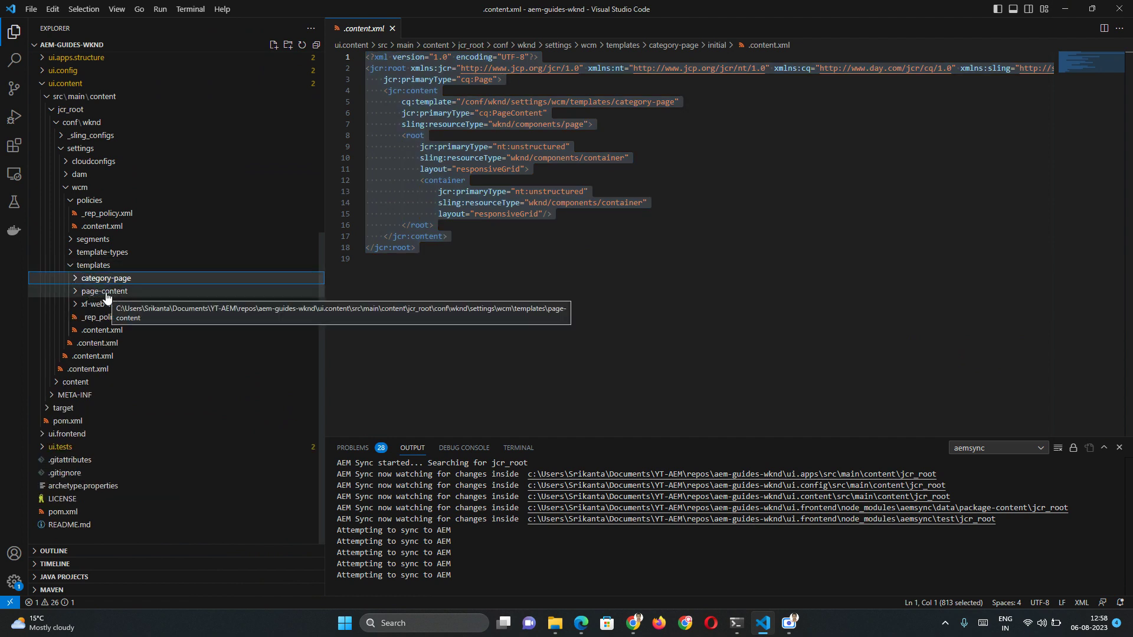
click(506, 276)
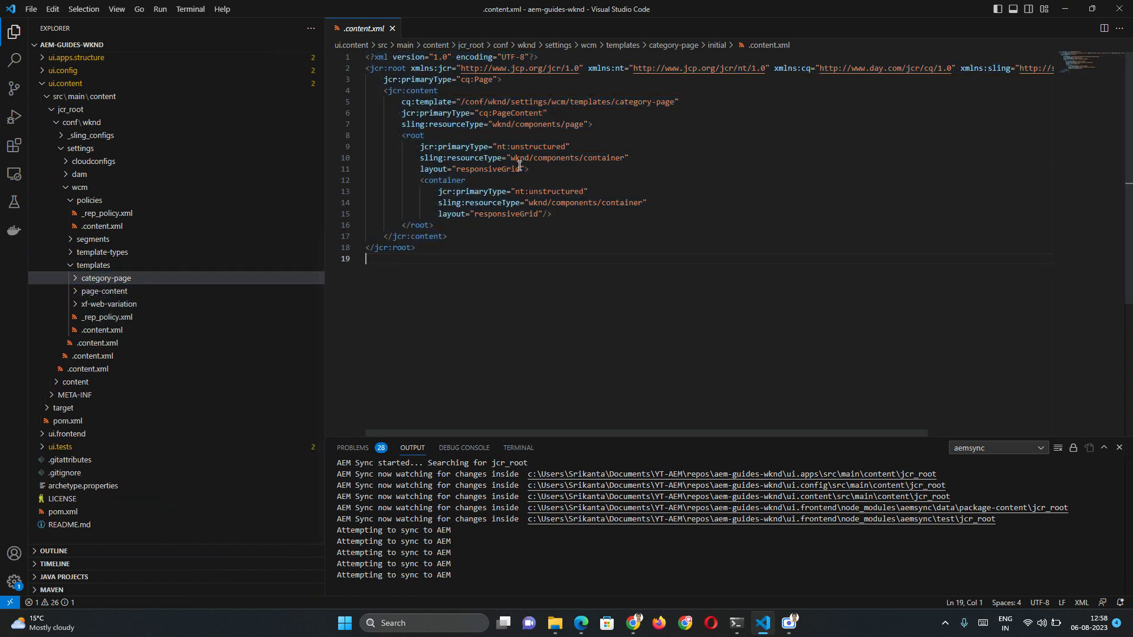
drag(463, 104, 634, 118)
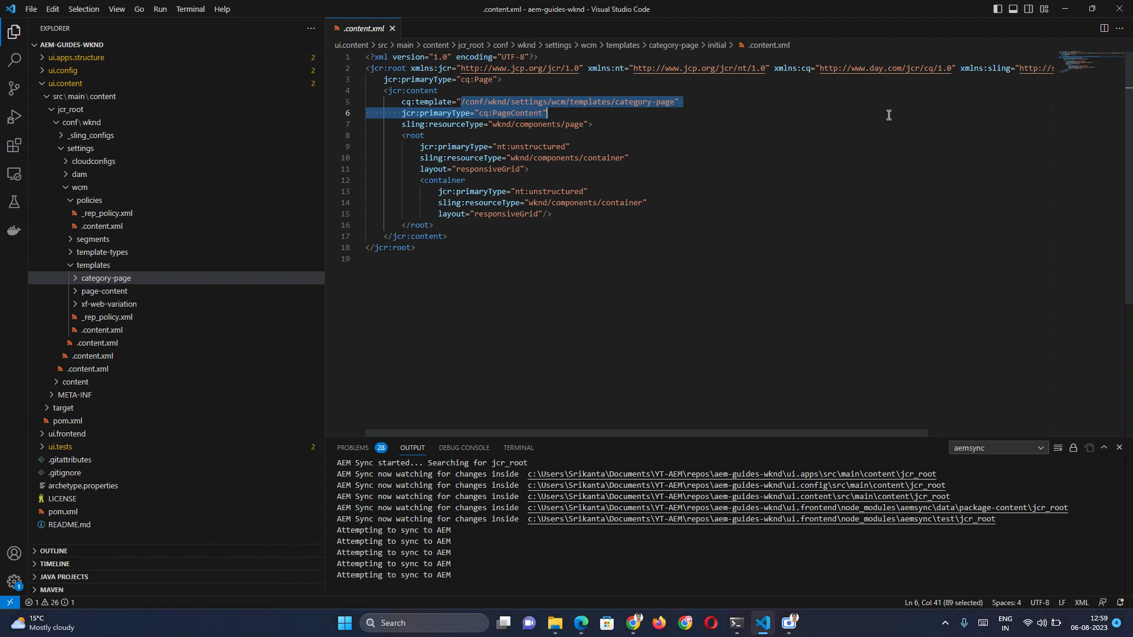
click(1065, 10)
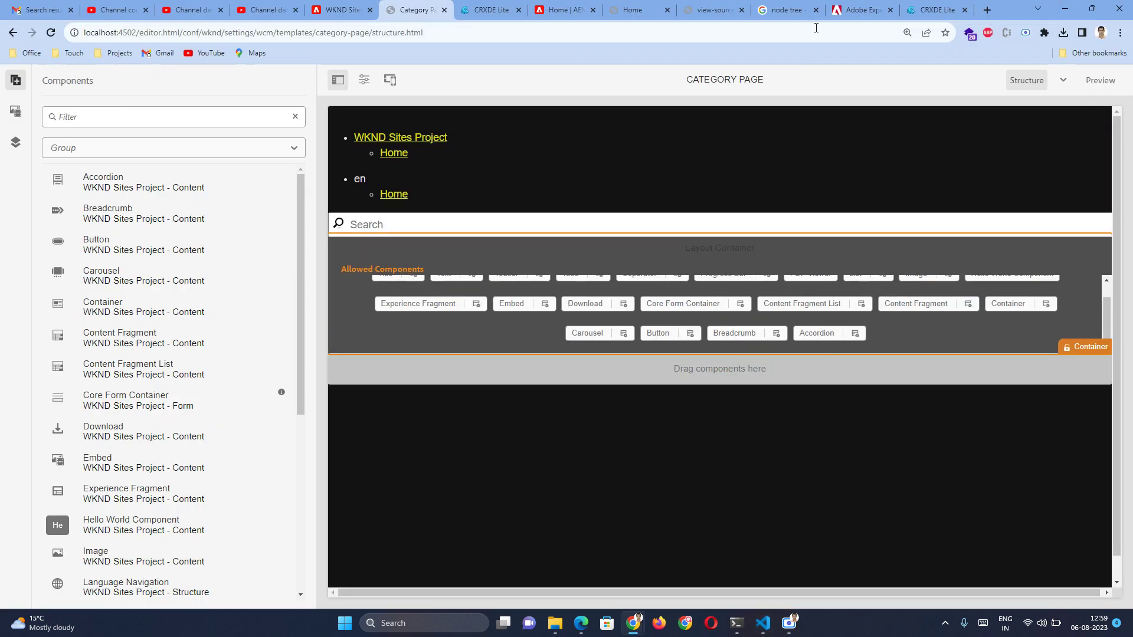